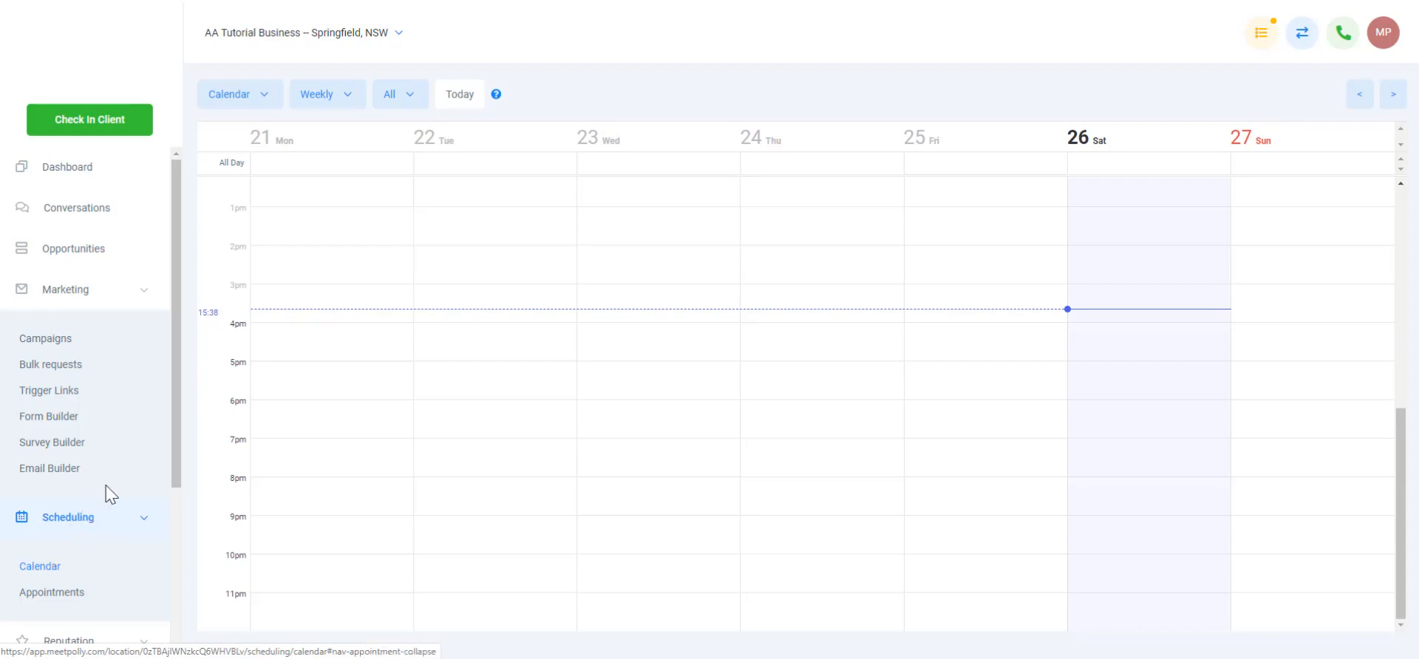
scroll(87, 423, "down", 3)
scroll(92, 355, "up", 2)
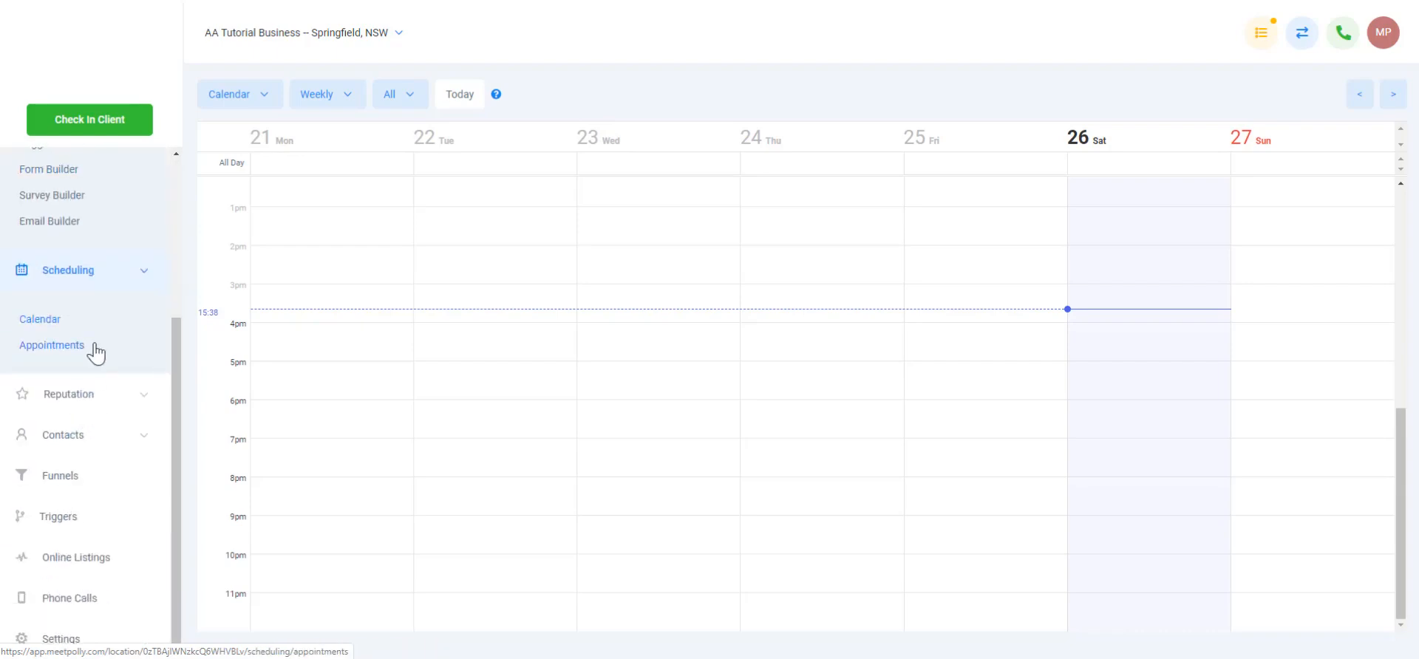
left_click(68, 452)
left_click(69, 452)
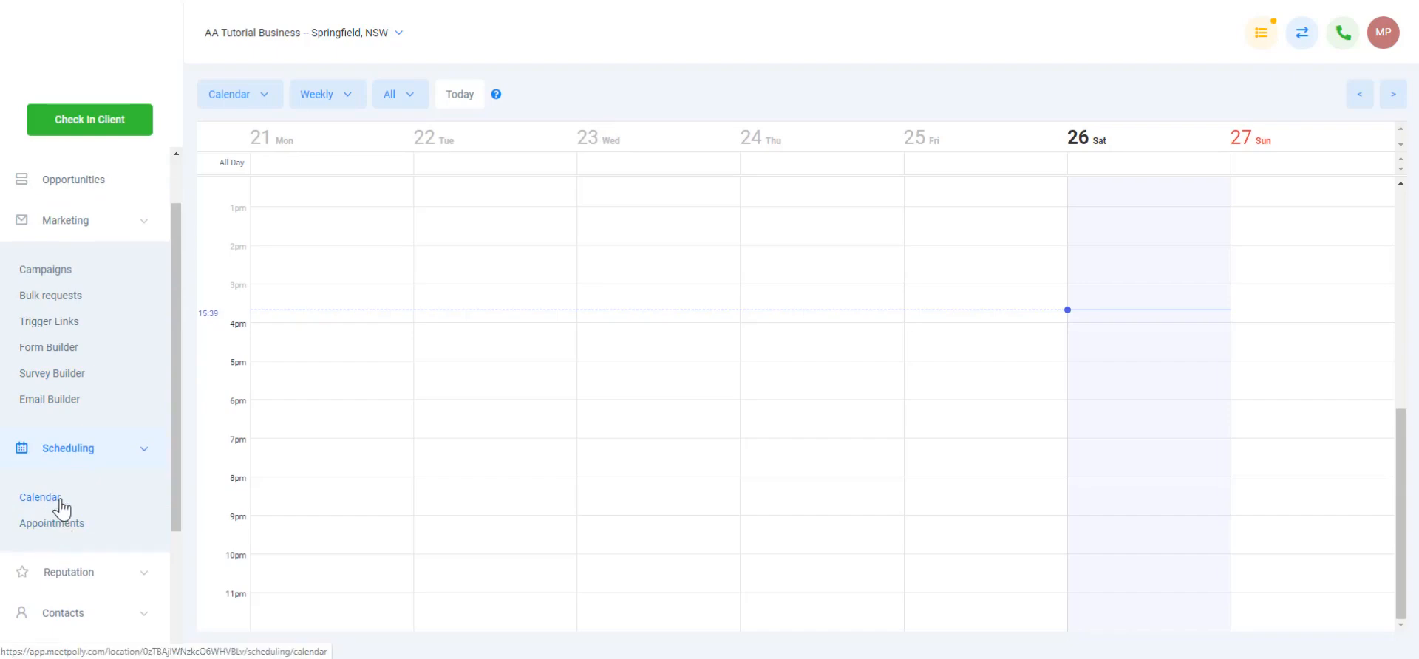
- Add a new calendar in the Calendars settings and name it "Tutorial Calendar"
scroll(98, 499, "down", 1)
scroll(89, 517, "down", 3)
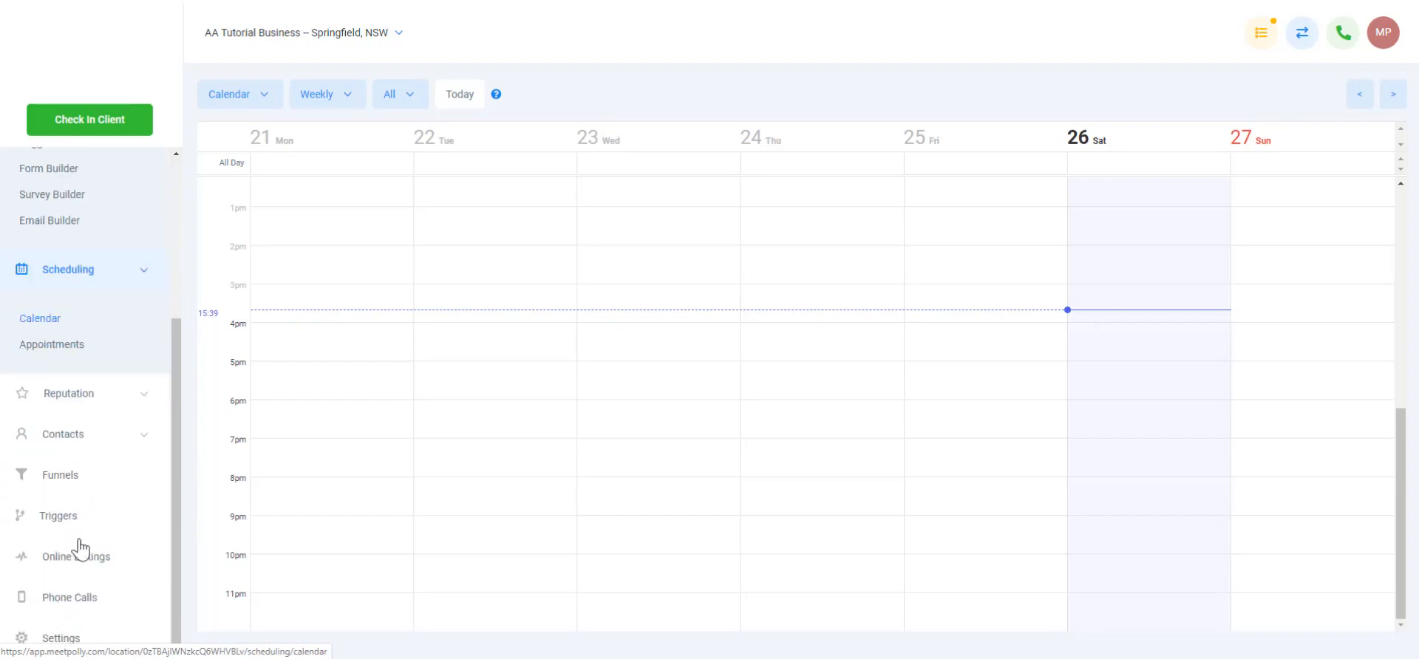
left_click(62, 640)
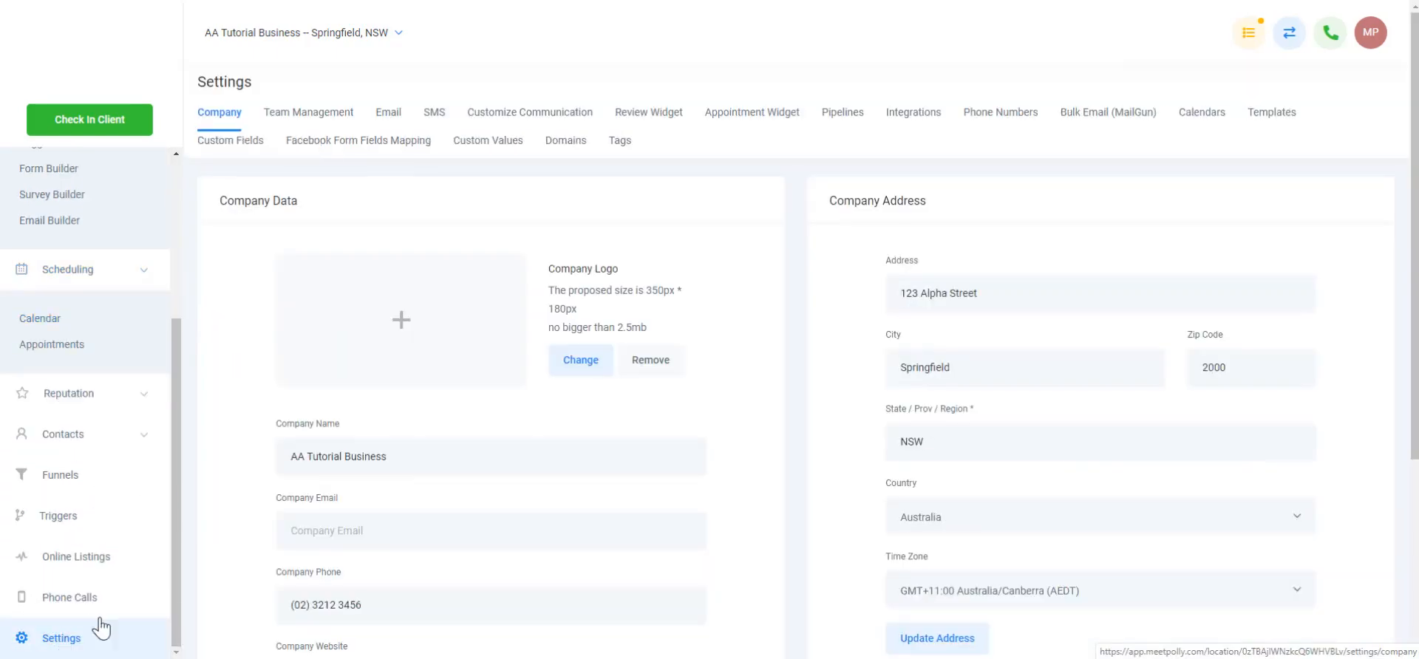
left_click(1201, 115)
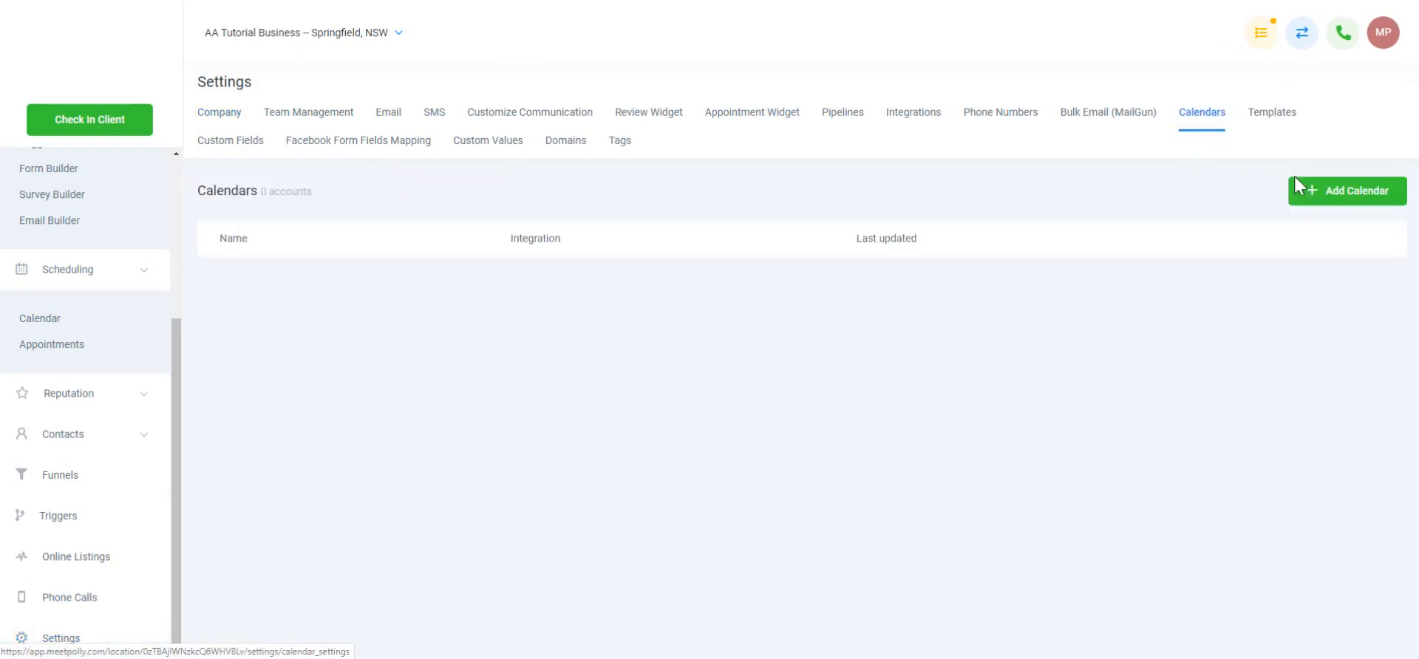
left_click(1330, 194)
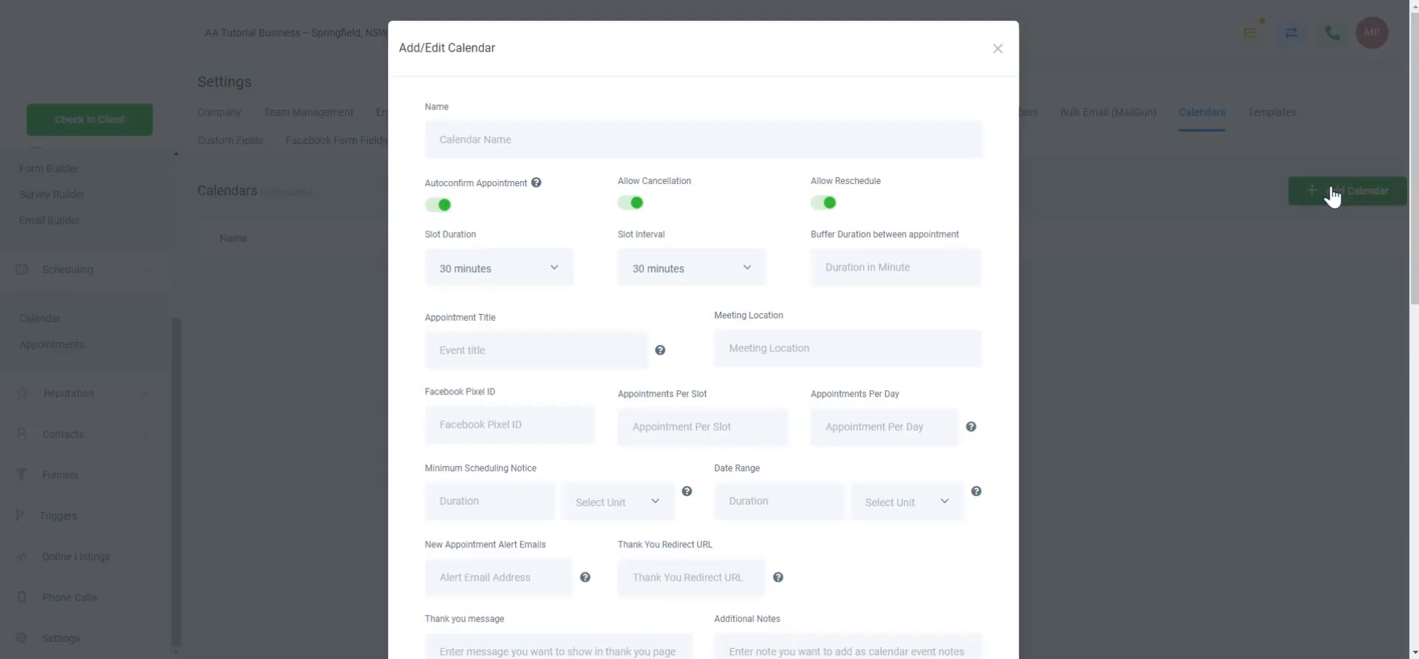
left_click(513, 146)
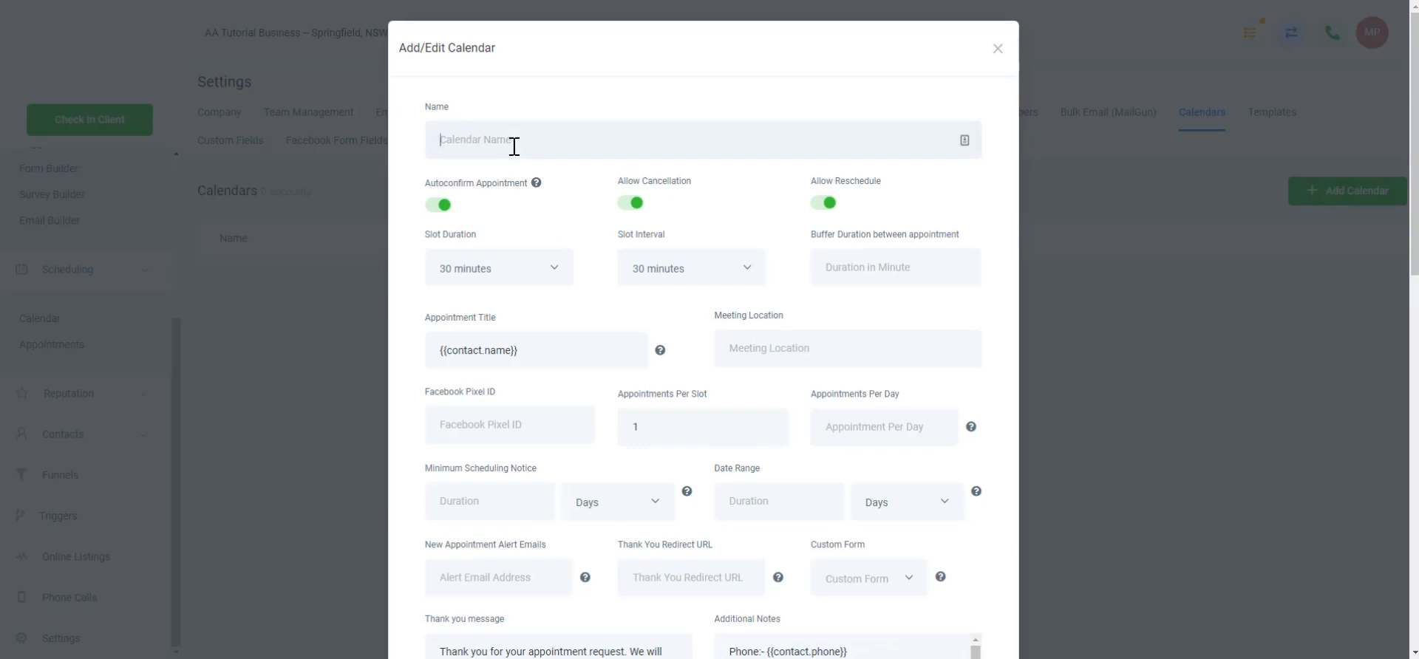
type("Tutorial Calendar")
- Disable Allow Cancellation and Allow Reschedule for the calendar while leaving Autoconfirm Appointment enabled
mouse_move(538, 187)
left_click(437, 212)
left_click(440, 208)
left_click(630, 204)
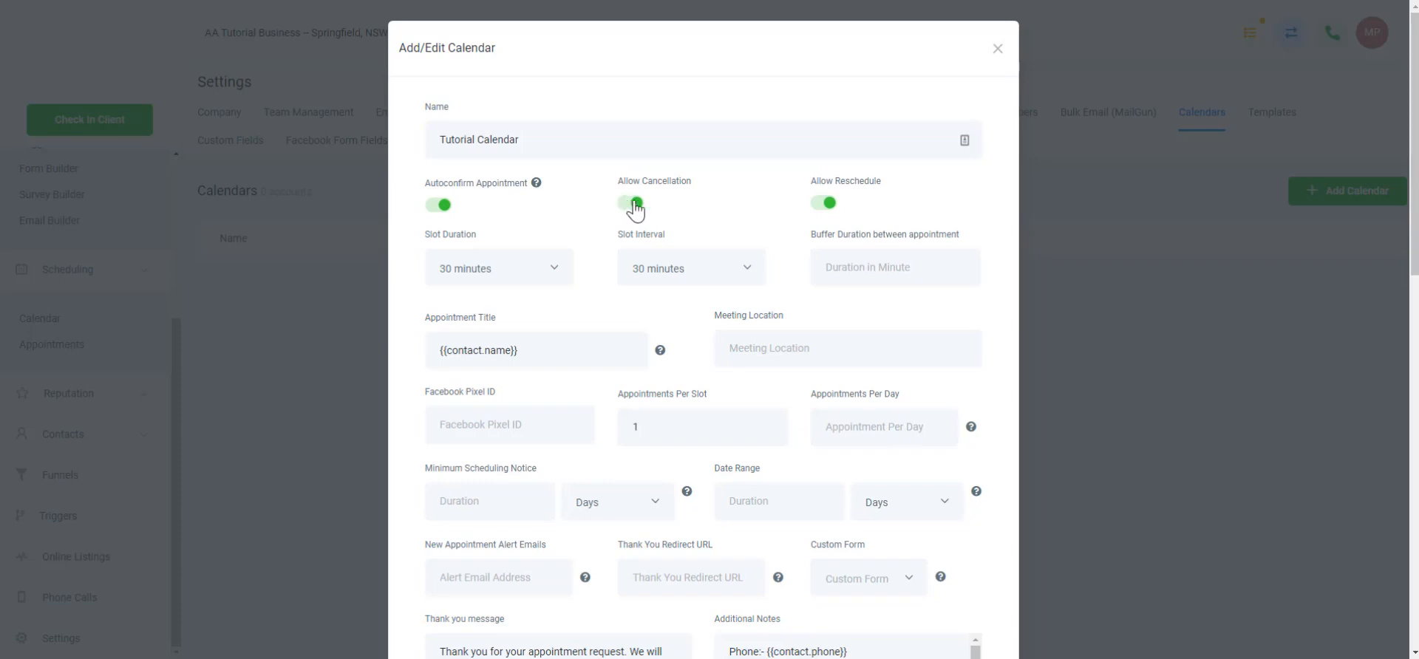
left_click(820, 205)
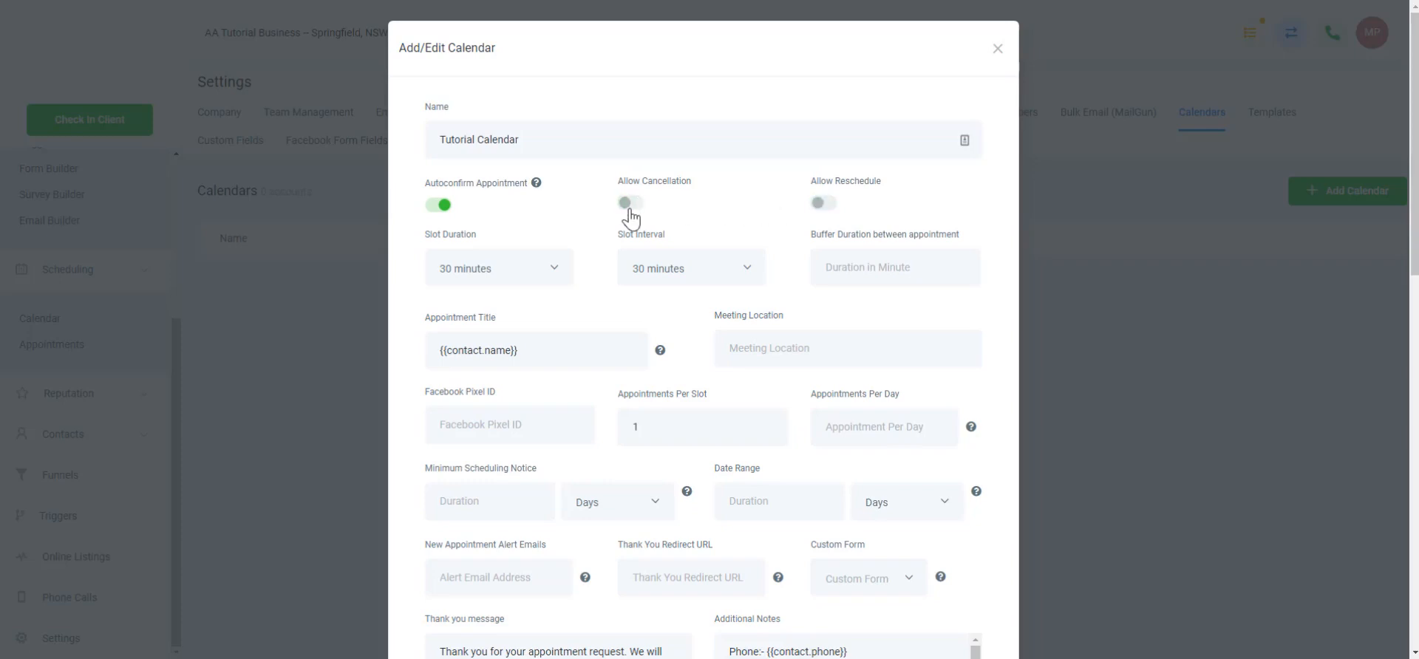
- Set the calendar's slot duration to 45 minutes and its slot interval to 1 hour
left_click(510, 274)
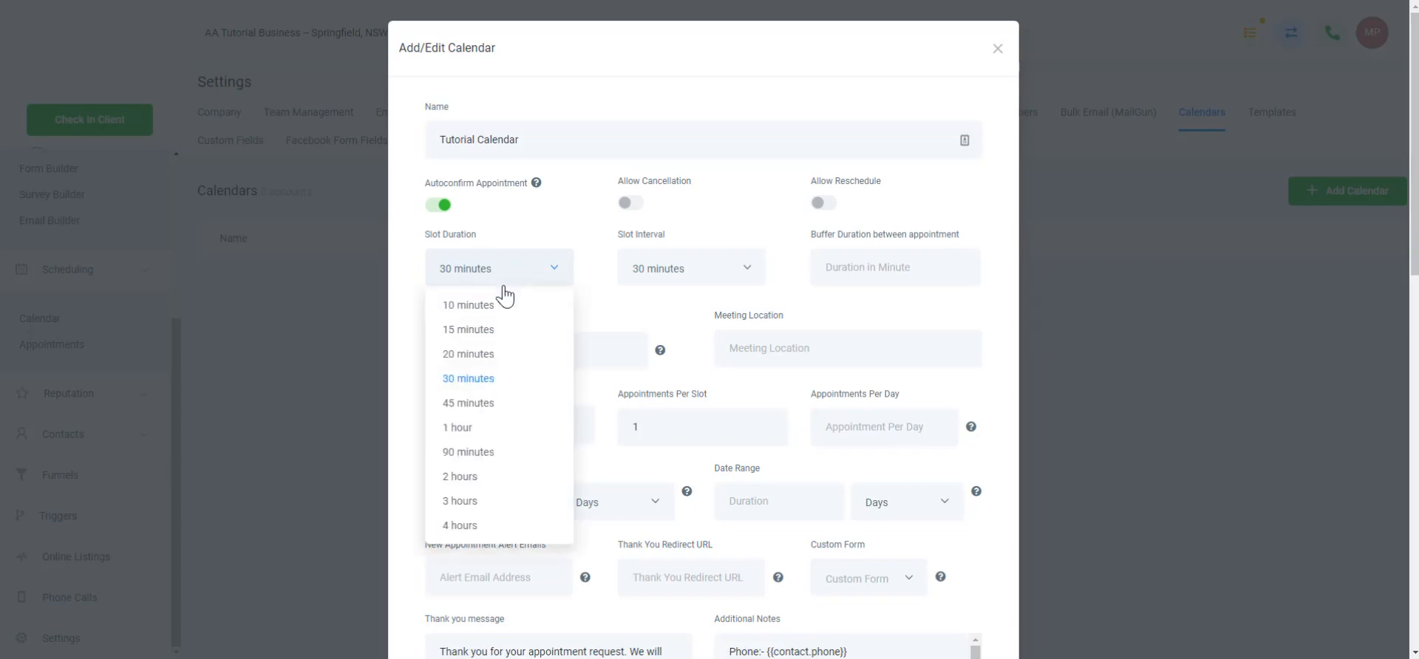
left_click(479, 404)
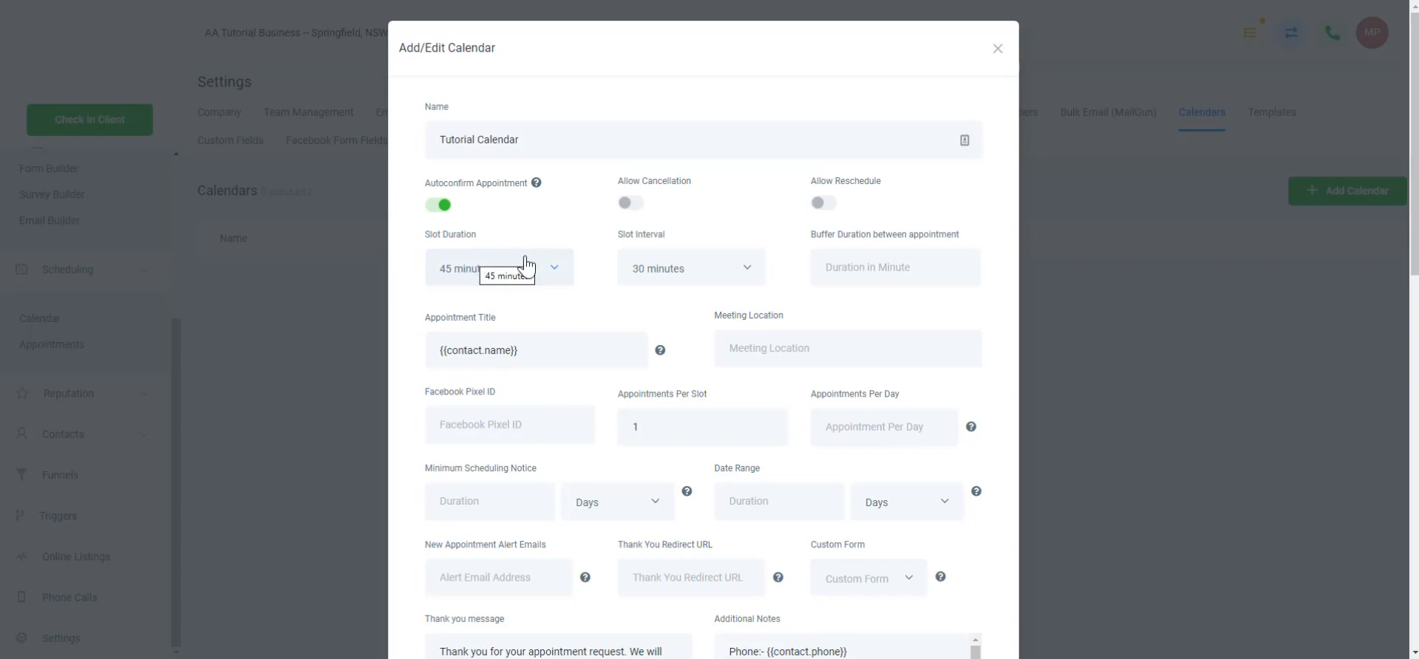
left_click(660, 280)
left_click(658, 278)
left_click(687, 282)
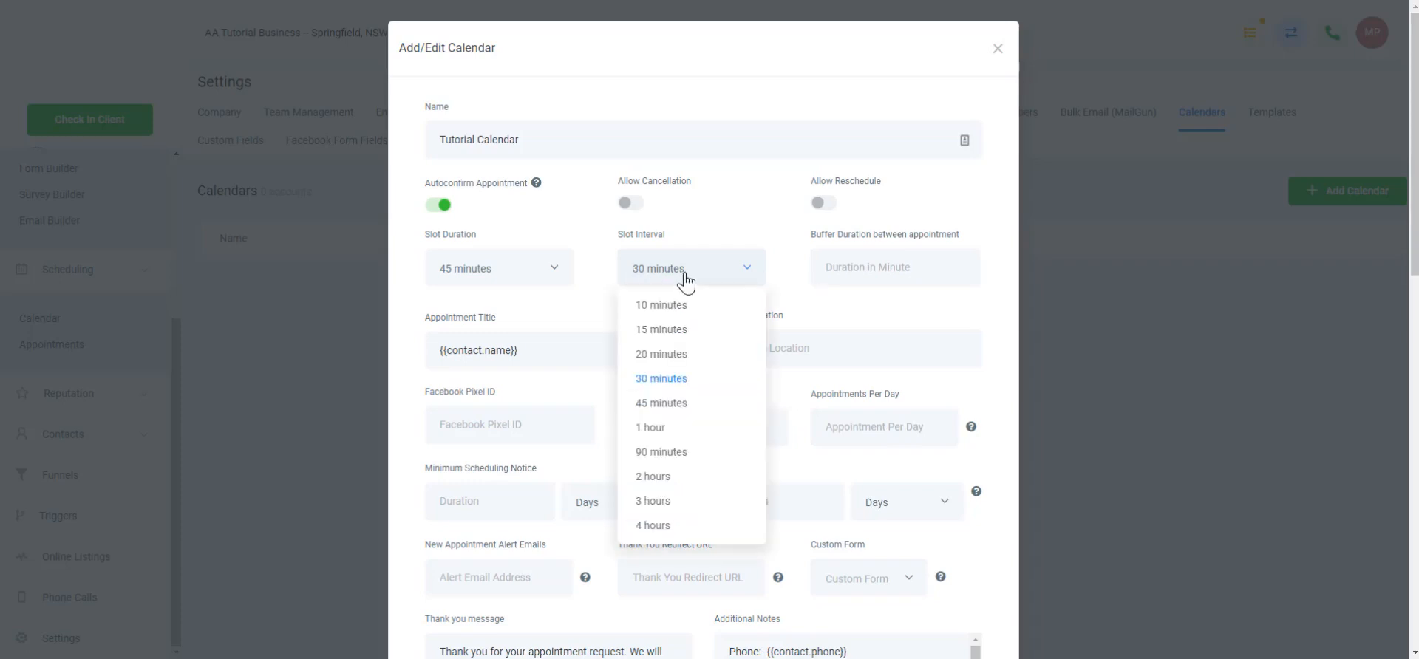
left_click(669, 436)
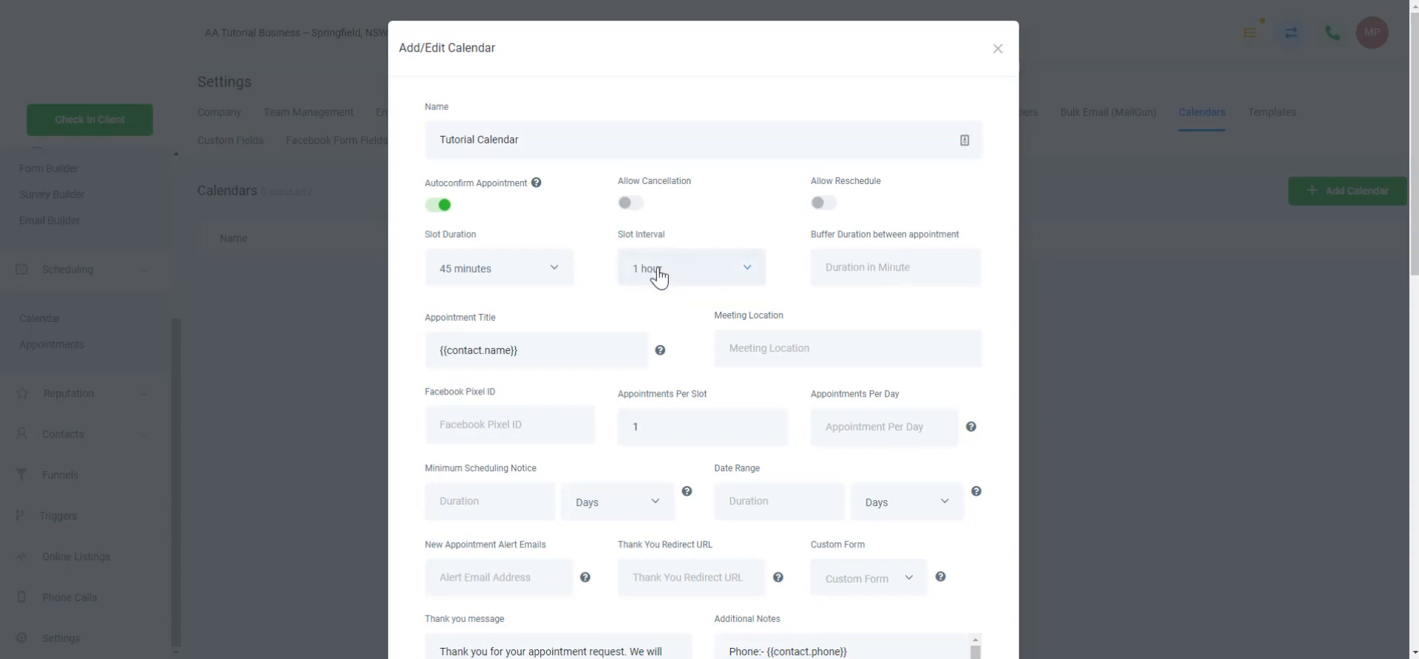
- Try a buffer duration of 30 minutes between appointments together with a slot interval of 30 minutes
left_click(846, 269)
type("30")
scroll(740, 255, "down", 1)
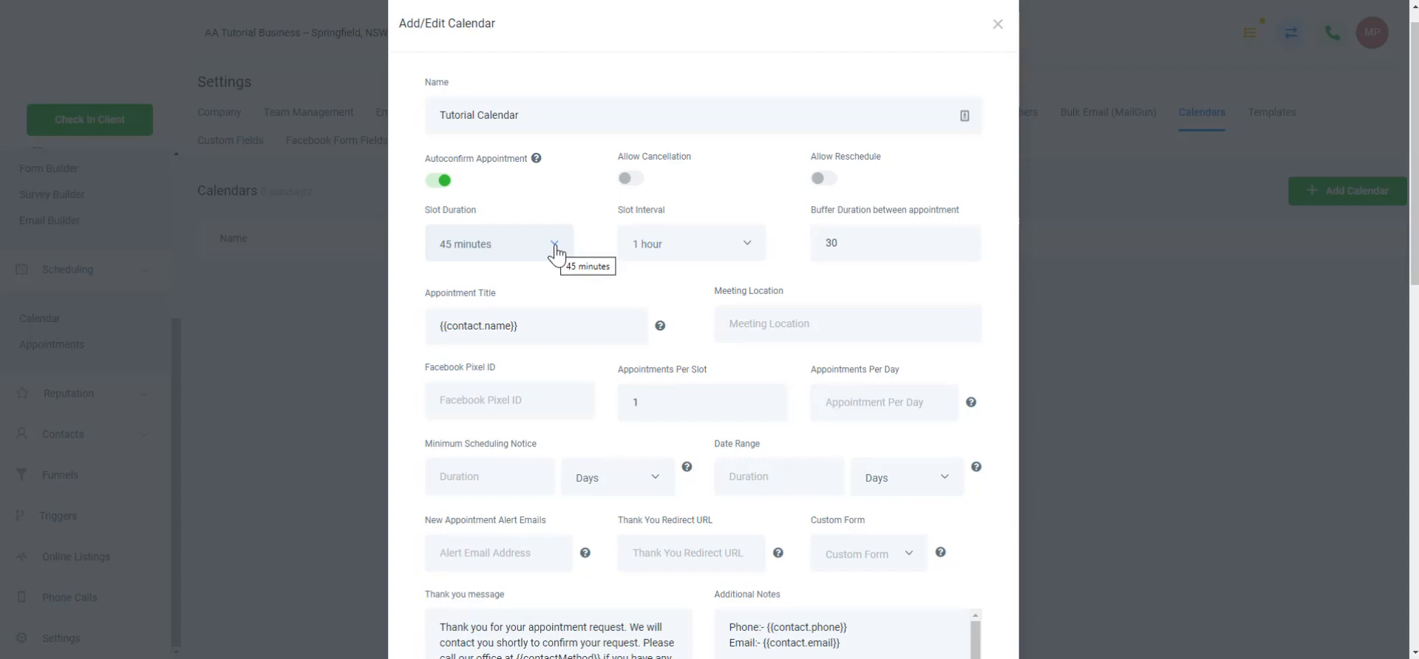
left_click(708, 247)
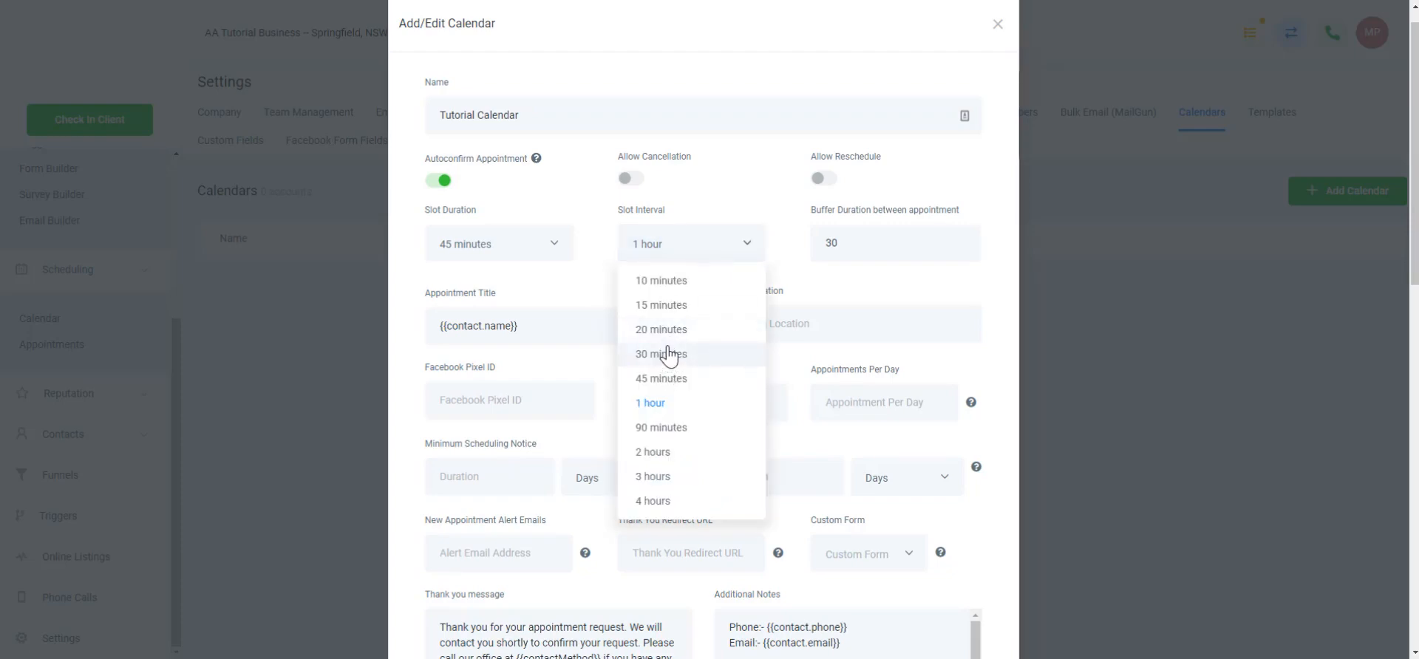
left_click(667, 355)
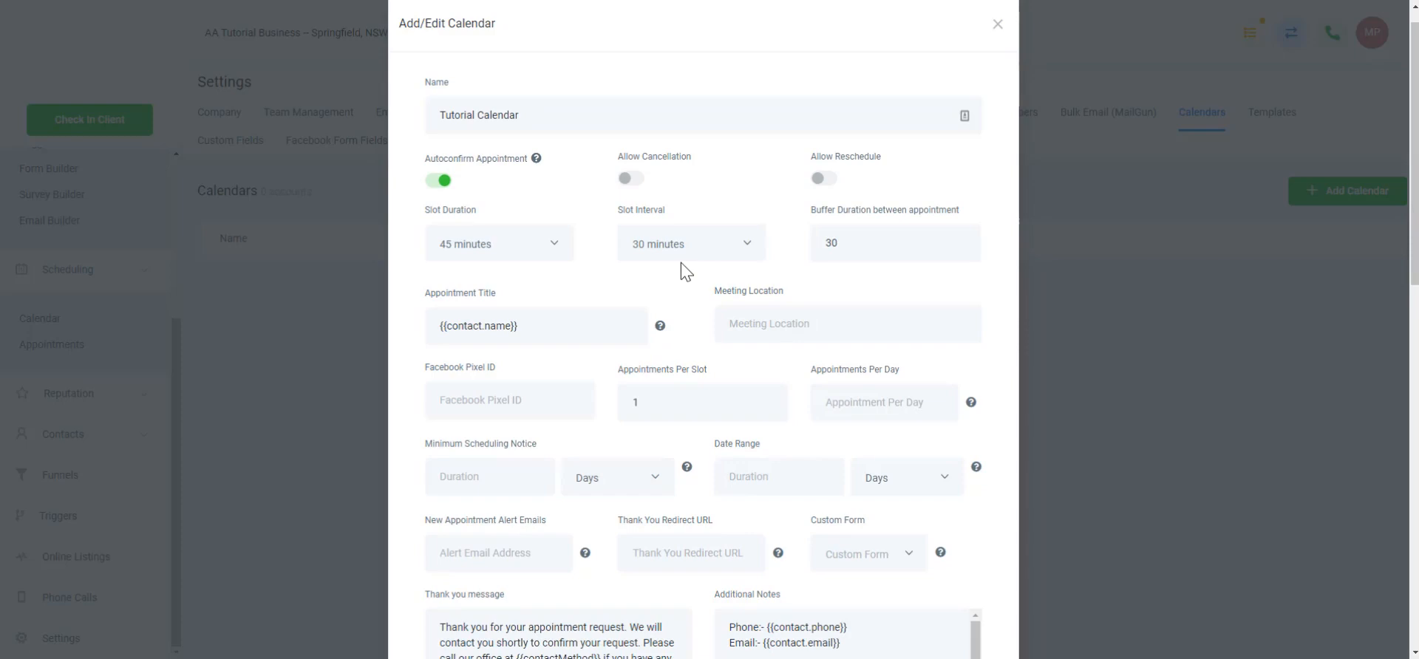
- Return the slot interval to 1 hour and clear the buffer duration between appointments
scroll(681, 263, "up", 1)
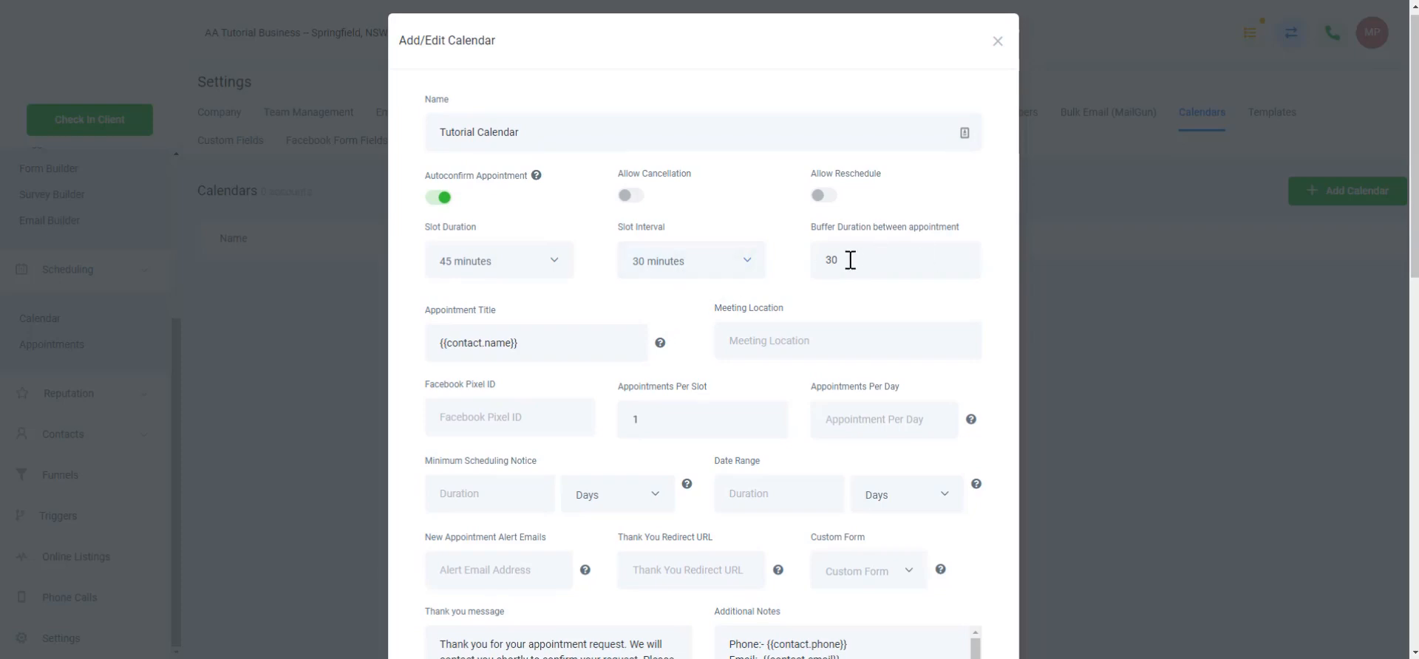
left_click(692, 266)
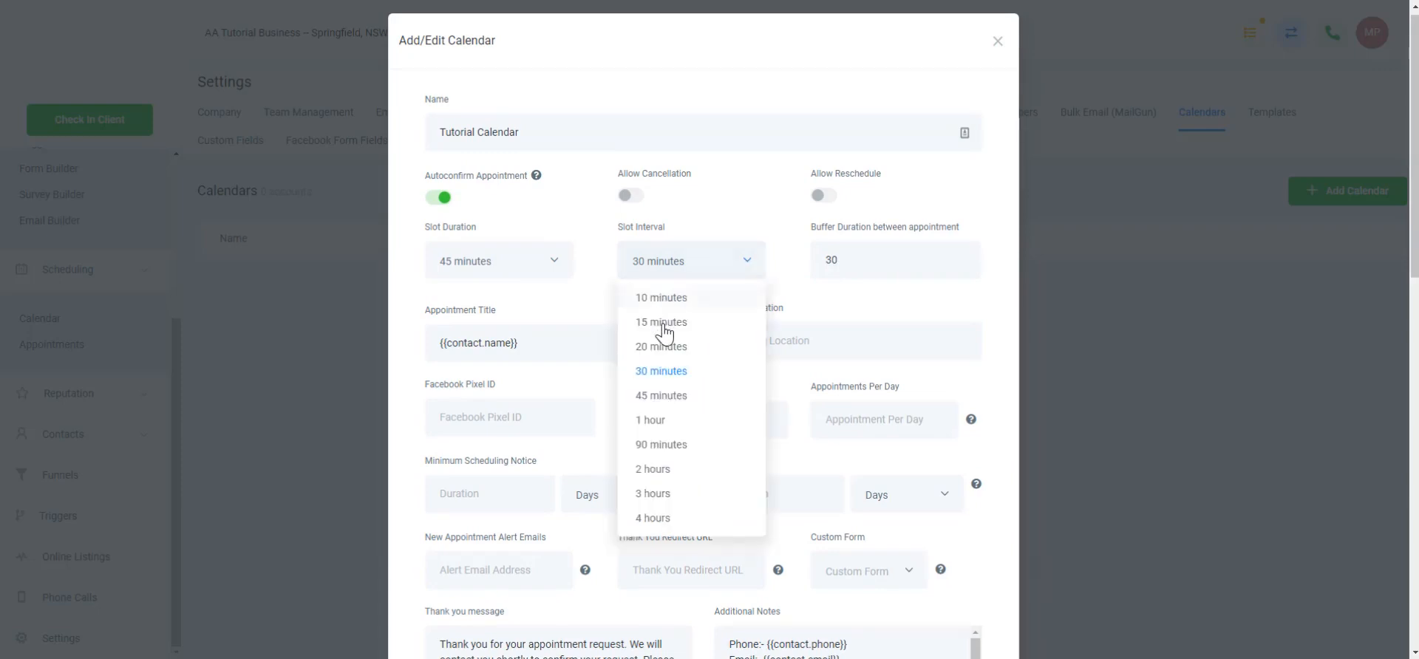
left_click(661, 423)
double_click(862, 265)
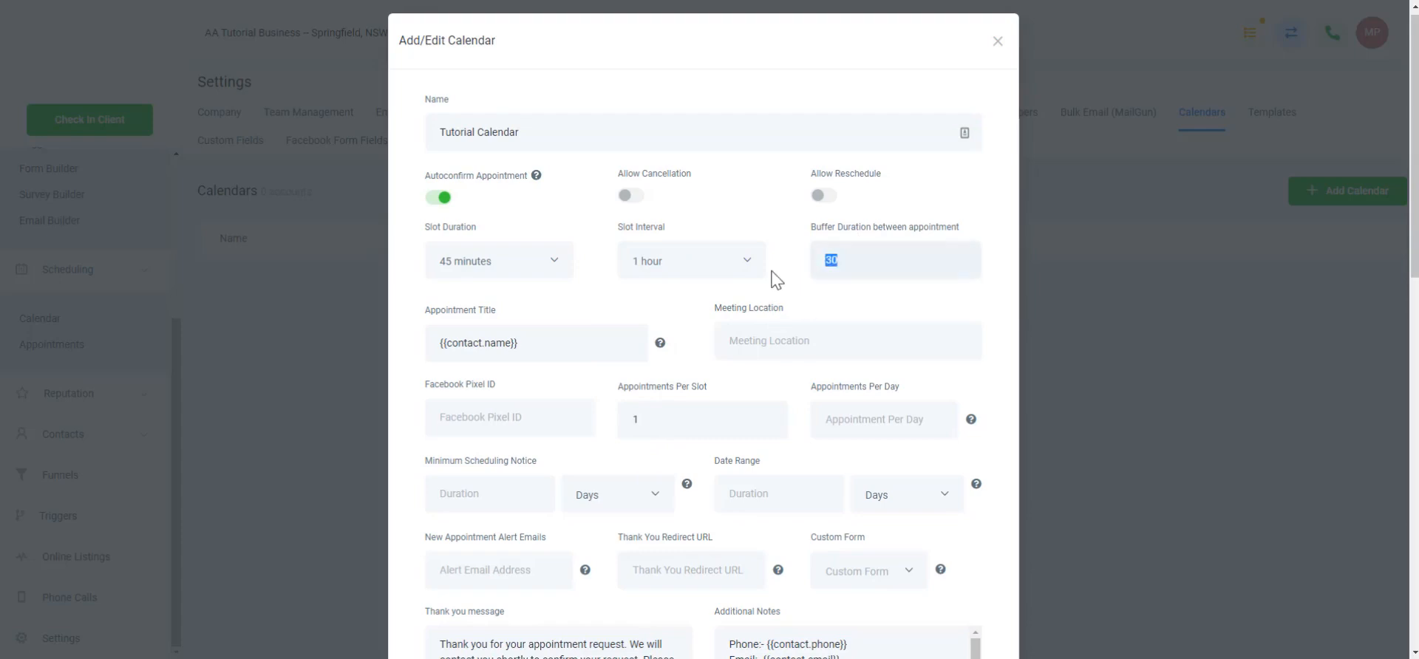
key("BackSpace")
- Set the appointment title to "Tutorial with {{contact.name}}" and the meeting location to "Phone Call"
left_click(554, 338)
triple_click(481, 343)
left_click(584, 346)
mouse_move(661, 344)
type("Tuta")
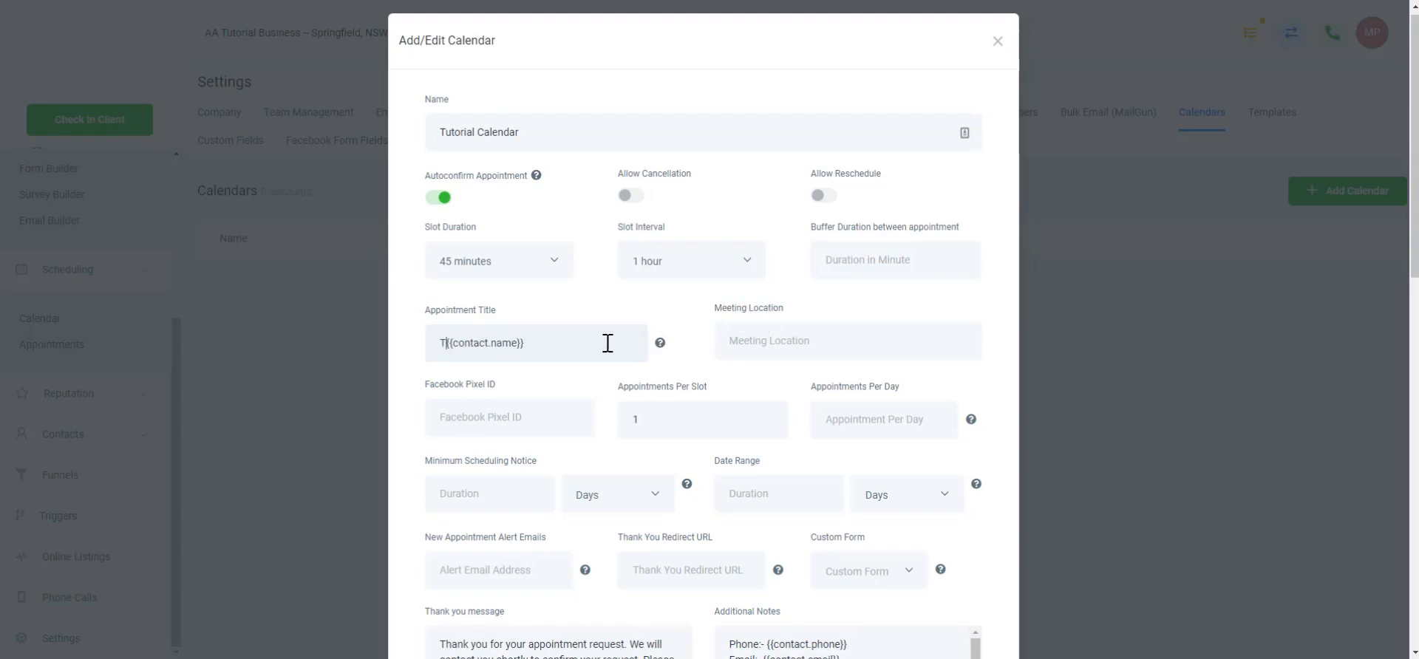
key("BackSpace")
type("orial with")
left_click(805, 338)
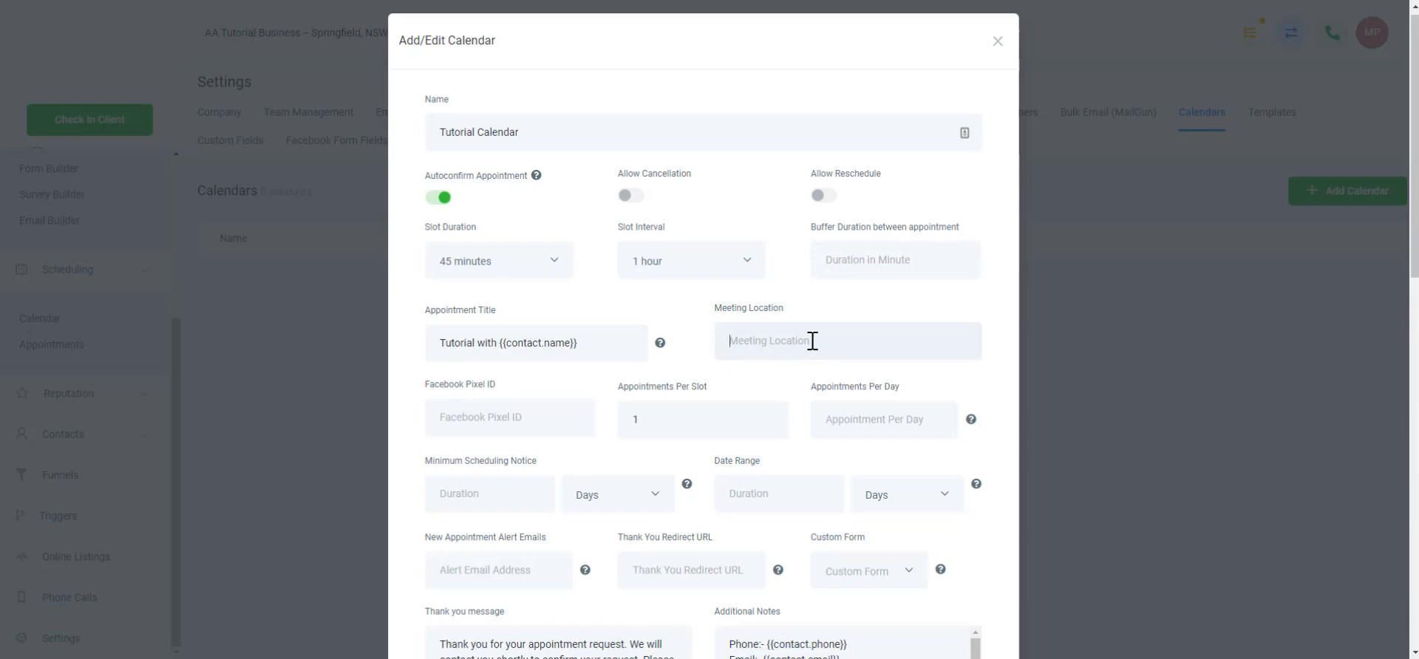
type("Phone Call")
- Try 2 appointments per slot and restore the value to 1
scroll(635, 344, "up", 1)
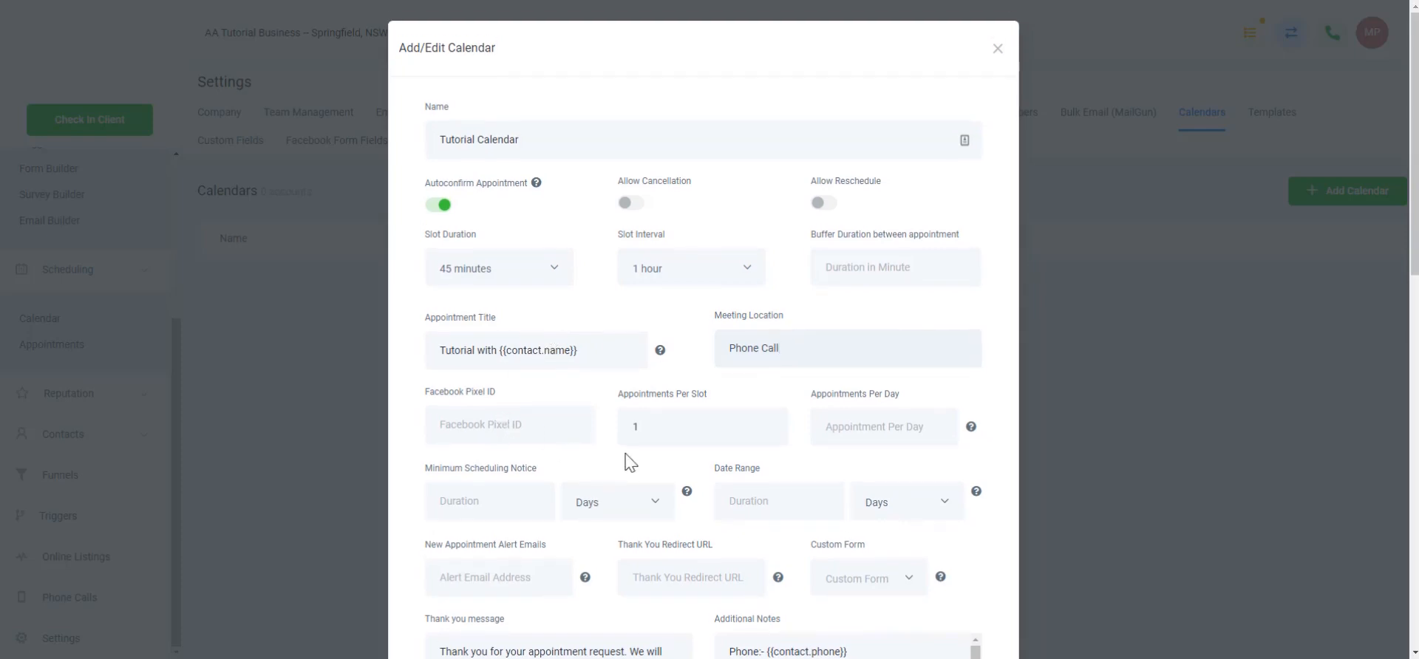
left_click(704, 430)
key("BackSpace")
type("2")
key("BackSpace")
type("1")
type("2")
key("BackSpace")
- Set the minimum scheduling notice to 3 hours
left_click(534, 504)
left_click(575, 502)
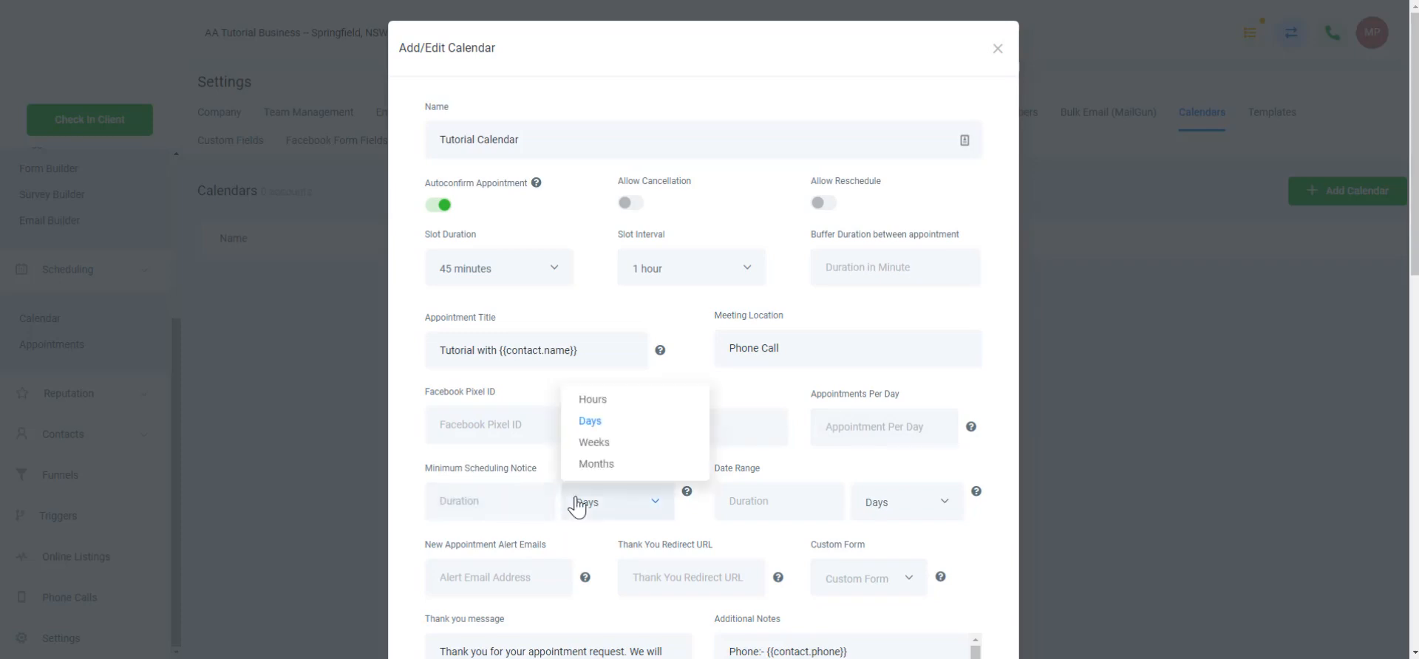
left_click(593, 400)
left_click(508, 504)
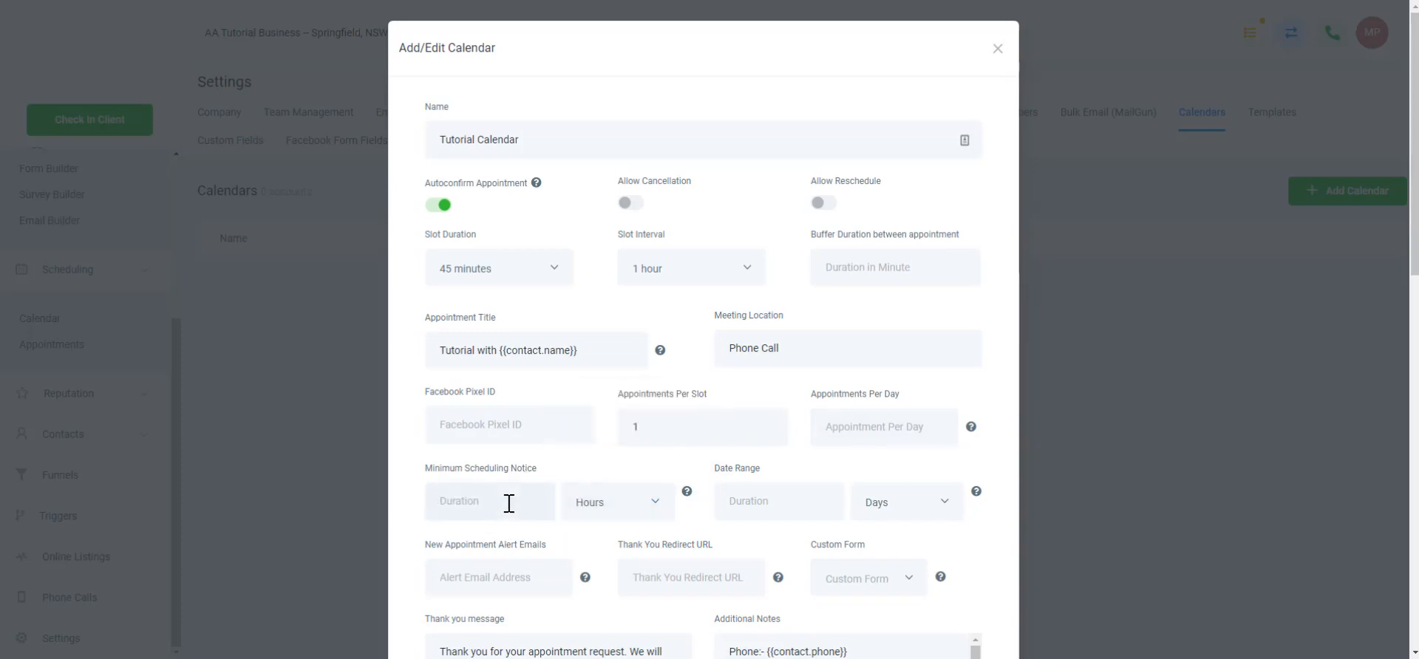
type("3")
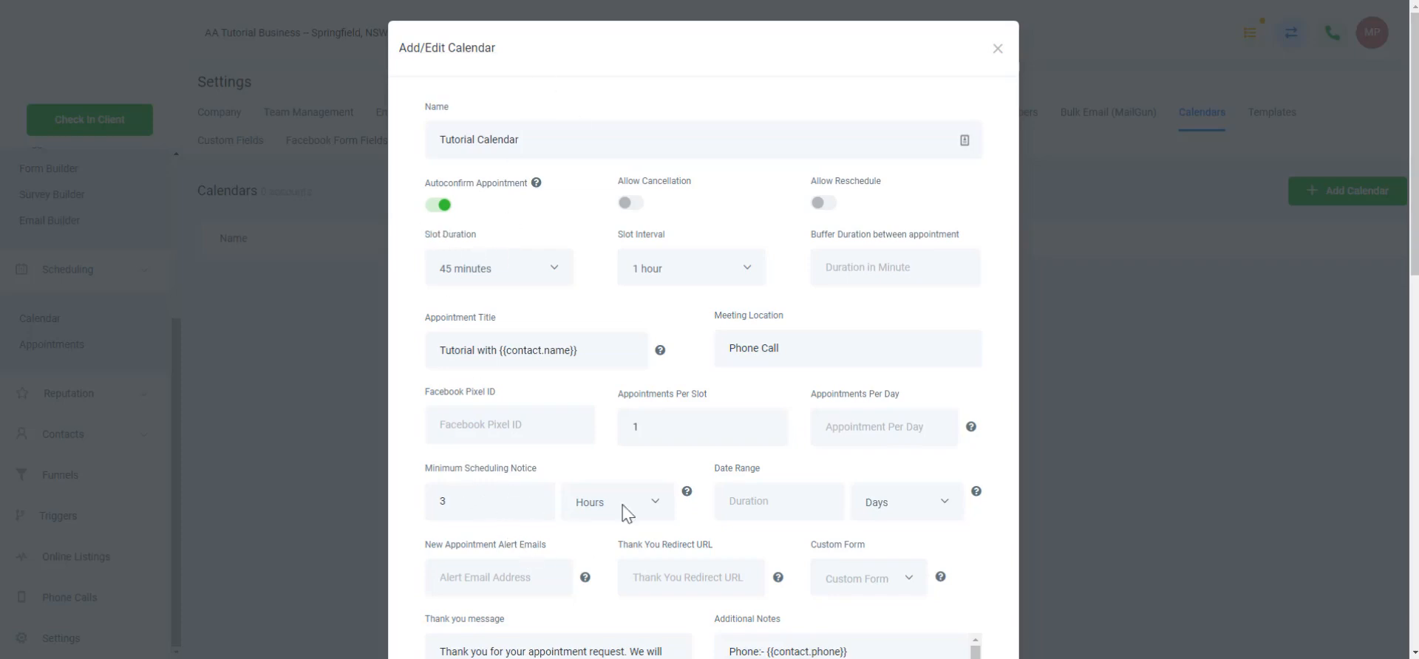
- Set the calendar's bookable date range to 5 days
left_click(779, 500)
type("5")
left_click(903, 512)
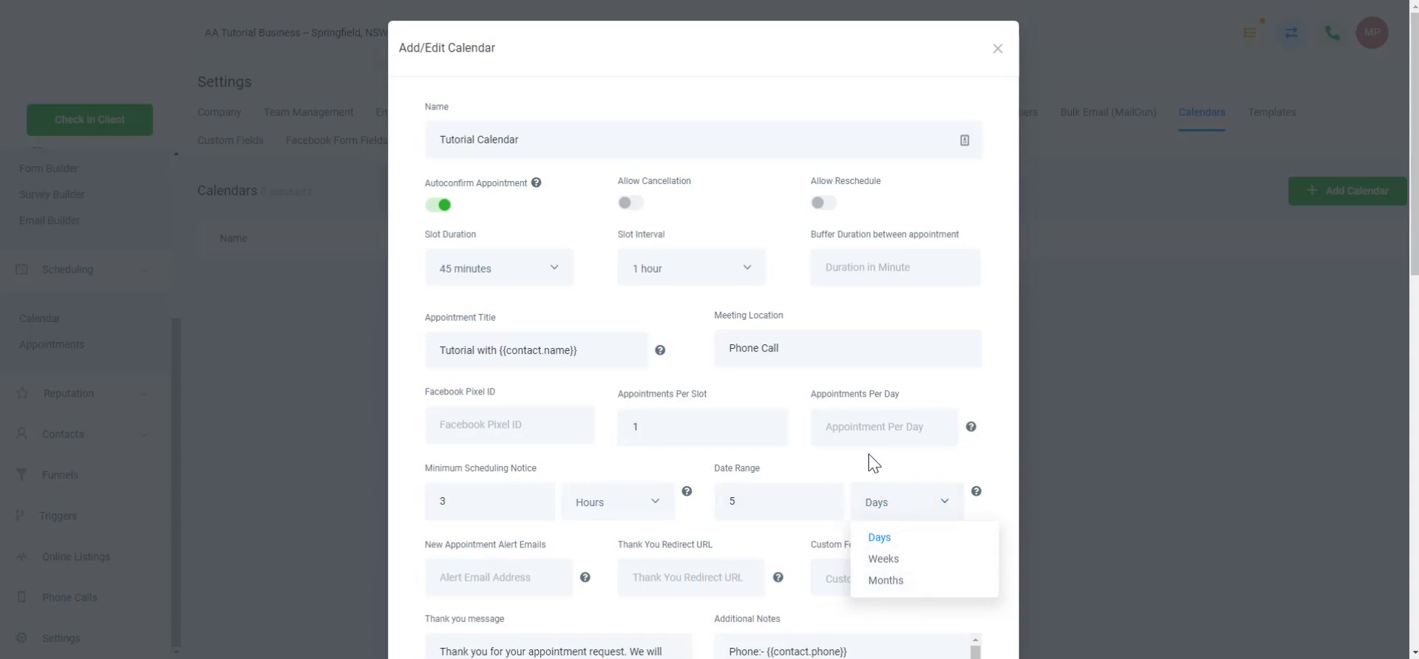
left_click(868, 485)
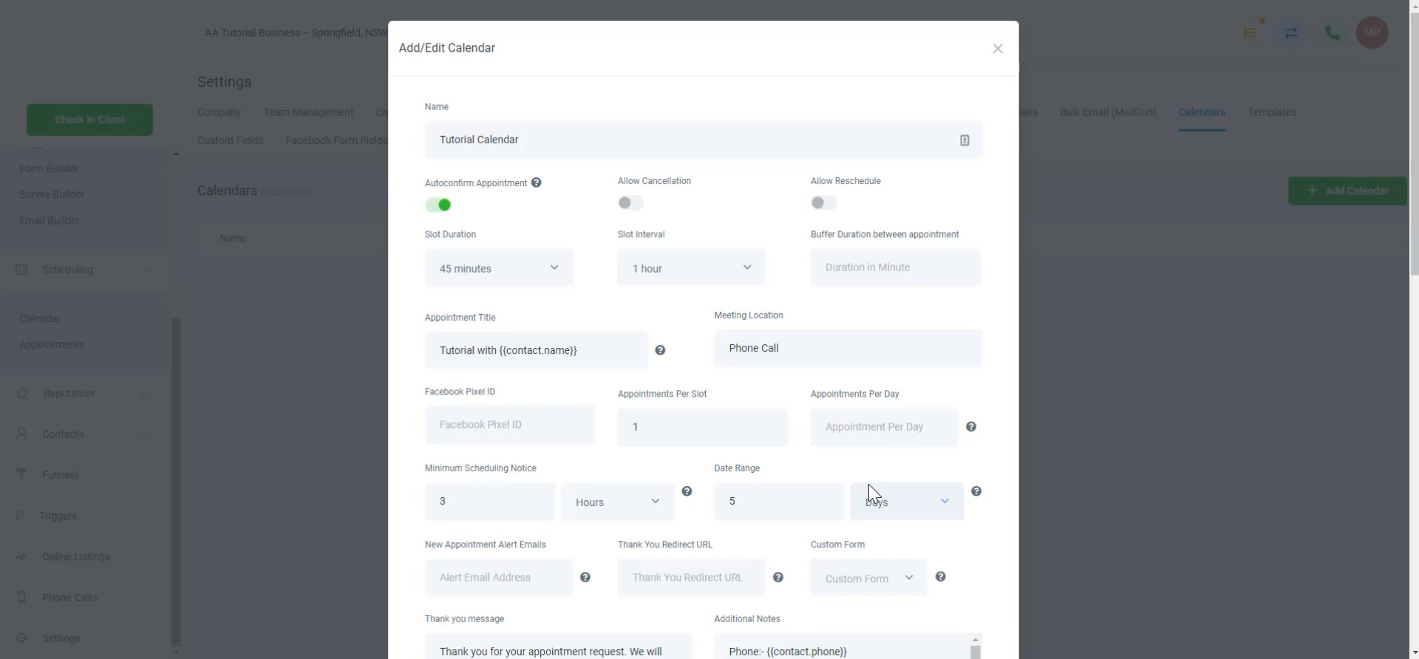
- Examine the alert email, thank-you redirect URL, thank-you message and custom form options of the calendar
scroll(850, 489, "down", 1)
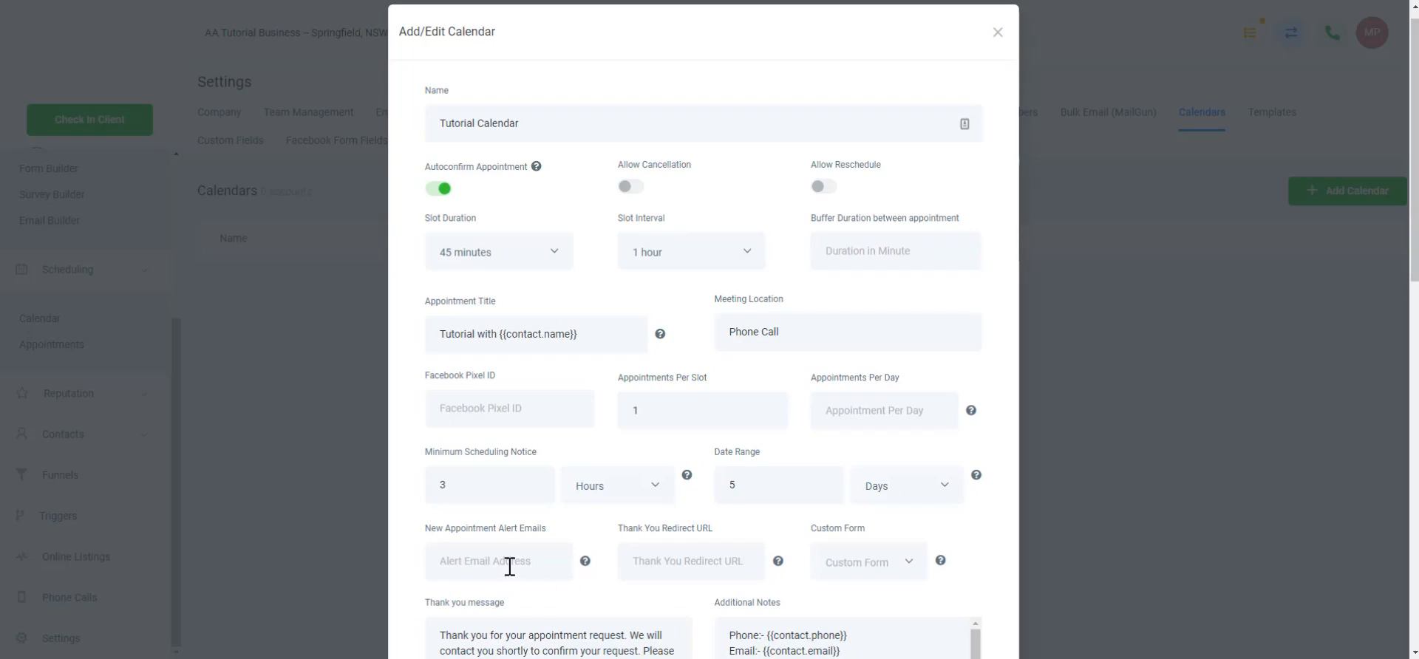
scroll(509, 567, "down", 3)
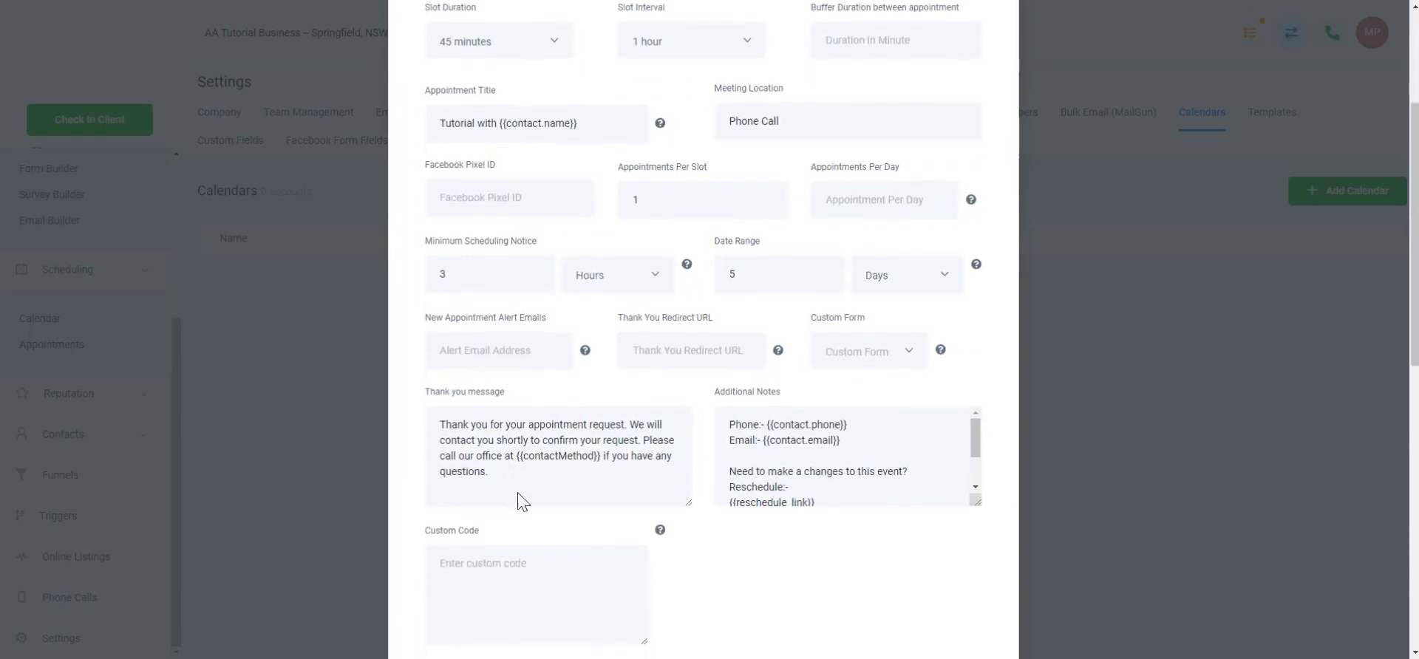
left_click(538, 346)
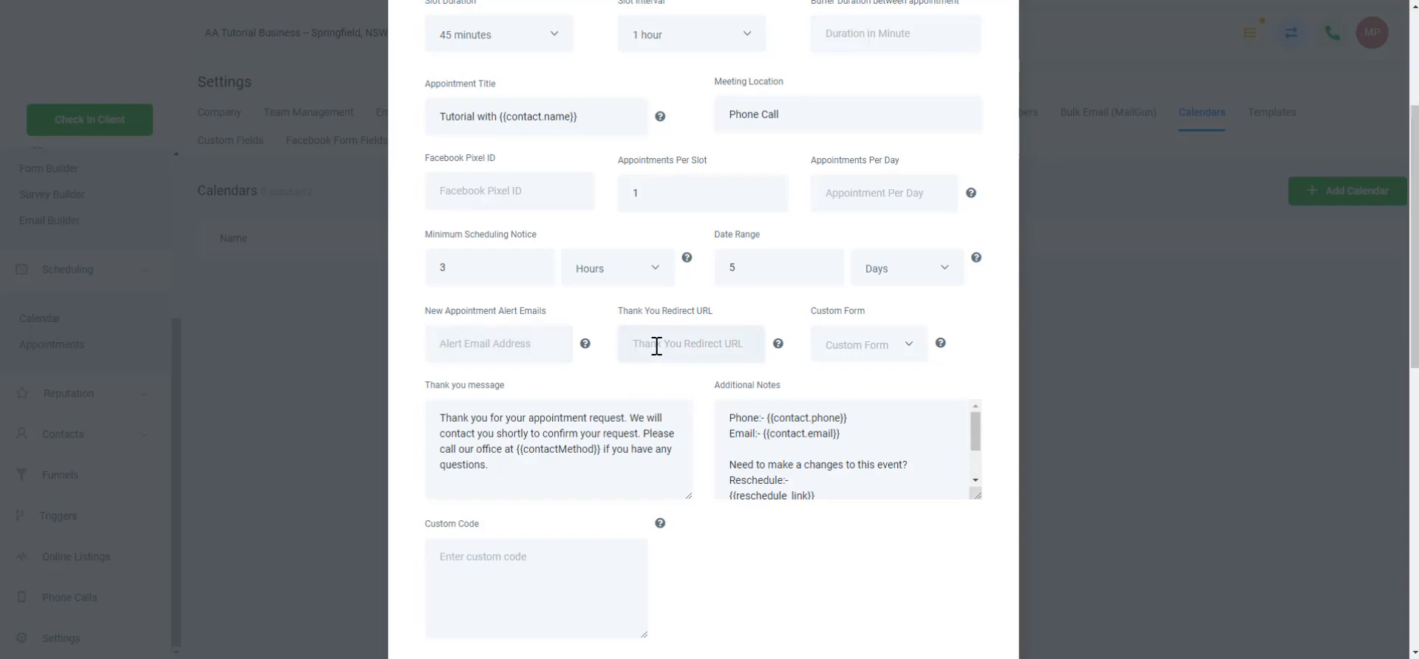
scroll(656, 346, "up", 1)
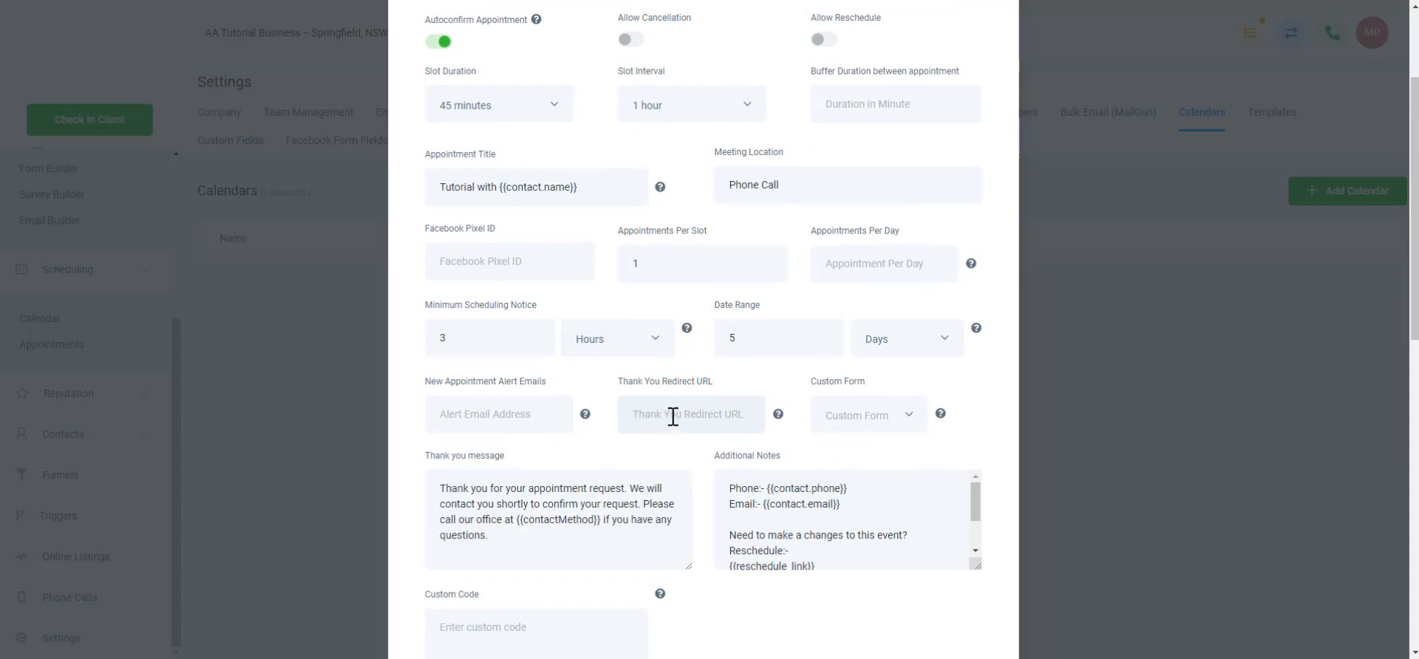
left_click_drag(506, 536, 437, 488)
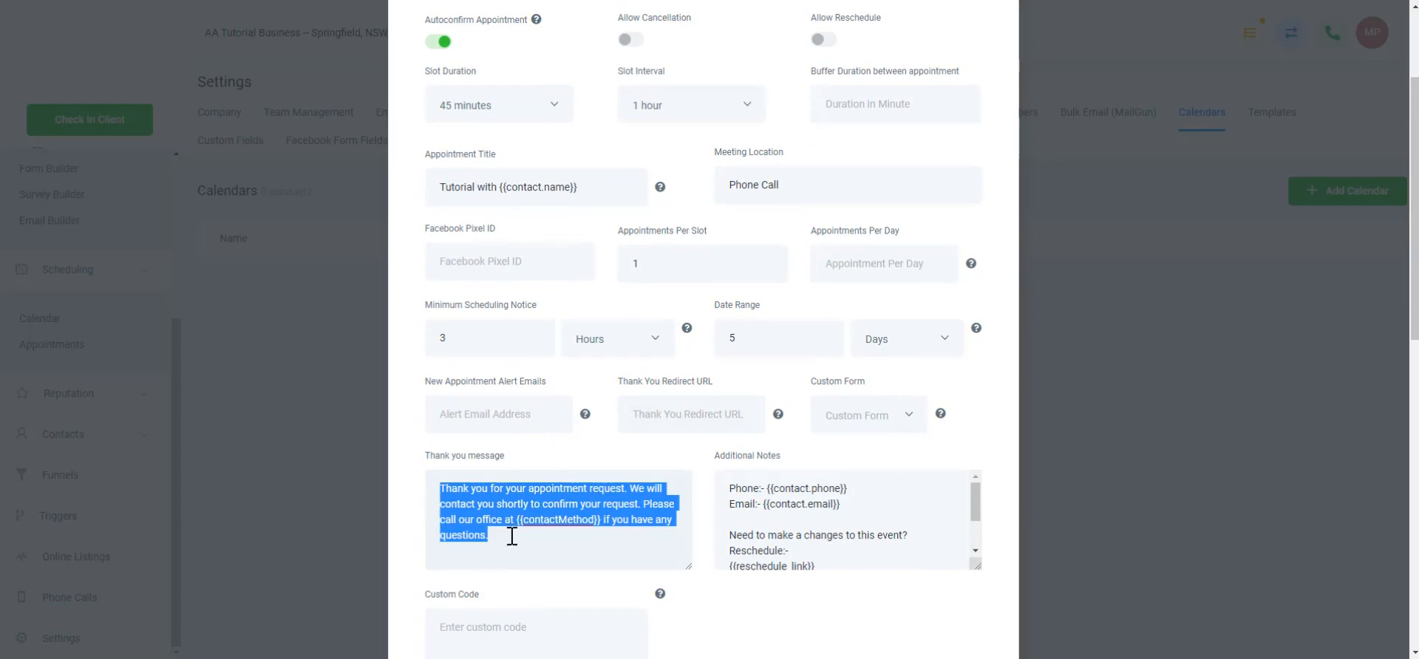
left_click(585, 534)
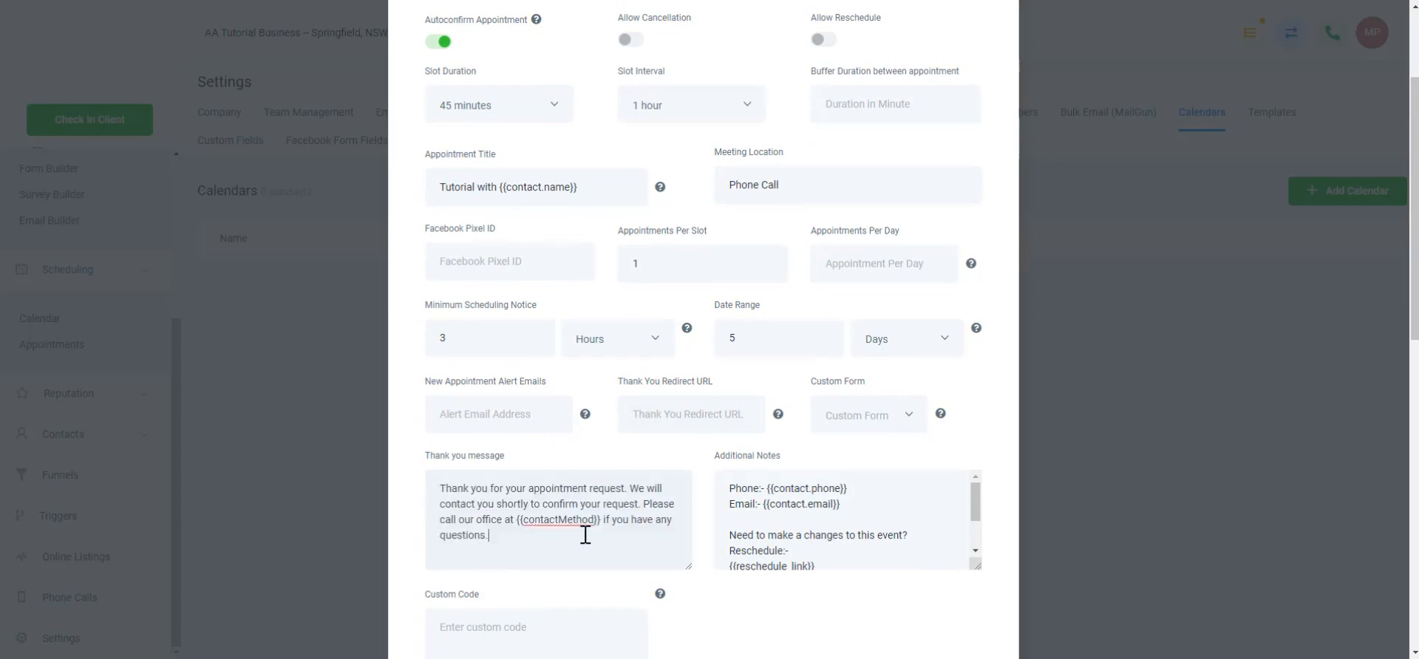
left_click(856, 425)
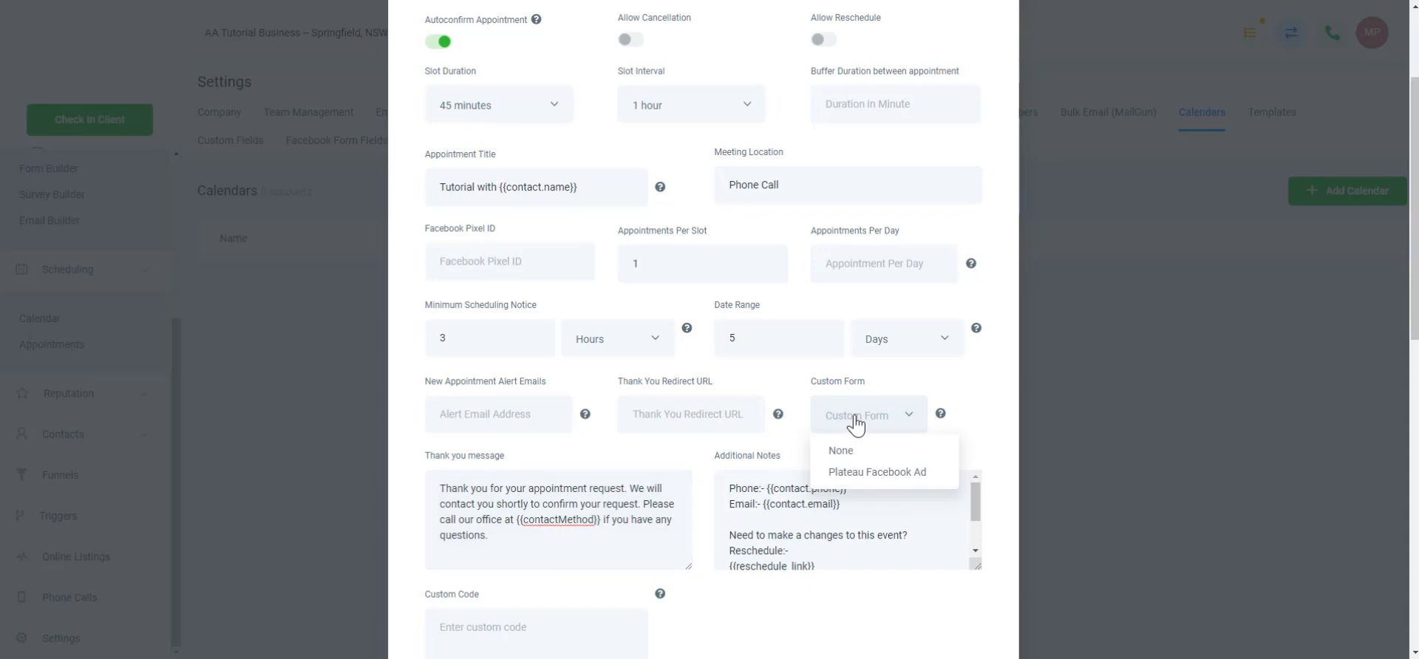
left_click(855, 425)
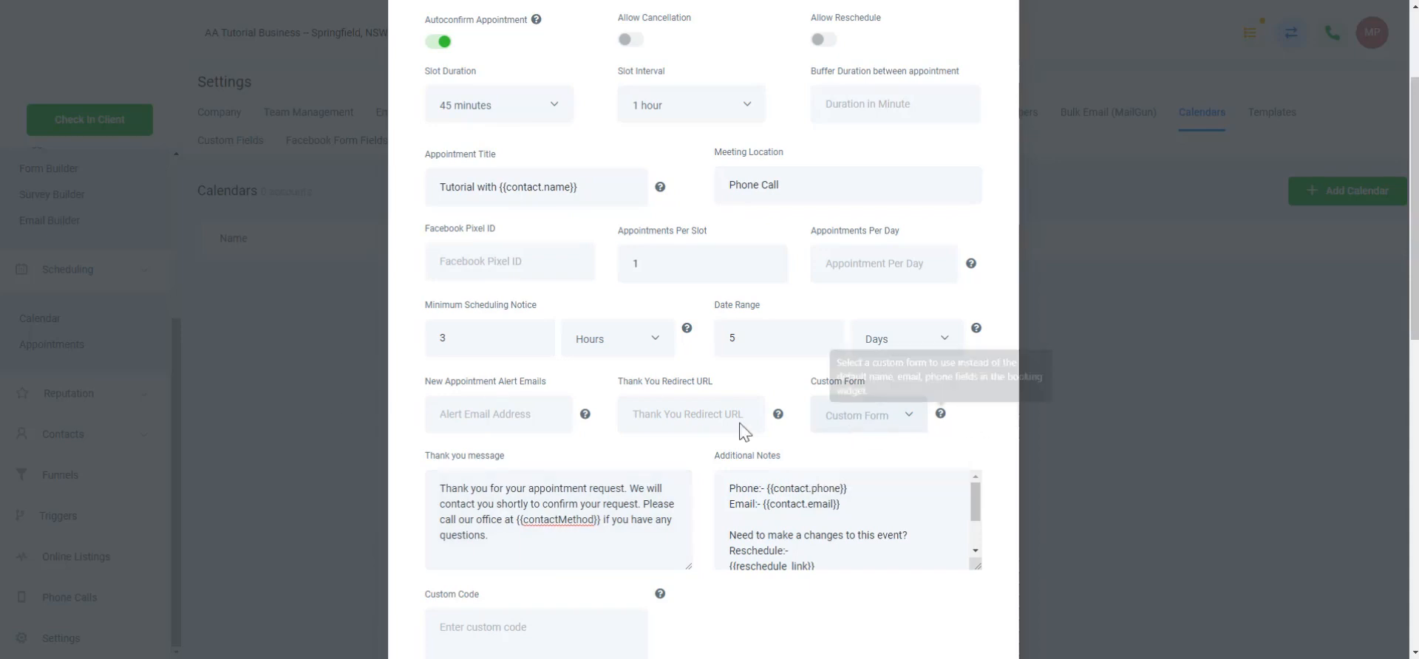
- Save the new calendar and create a blank form in the Form Builder
scroll(646, 422, "down", 10)
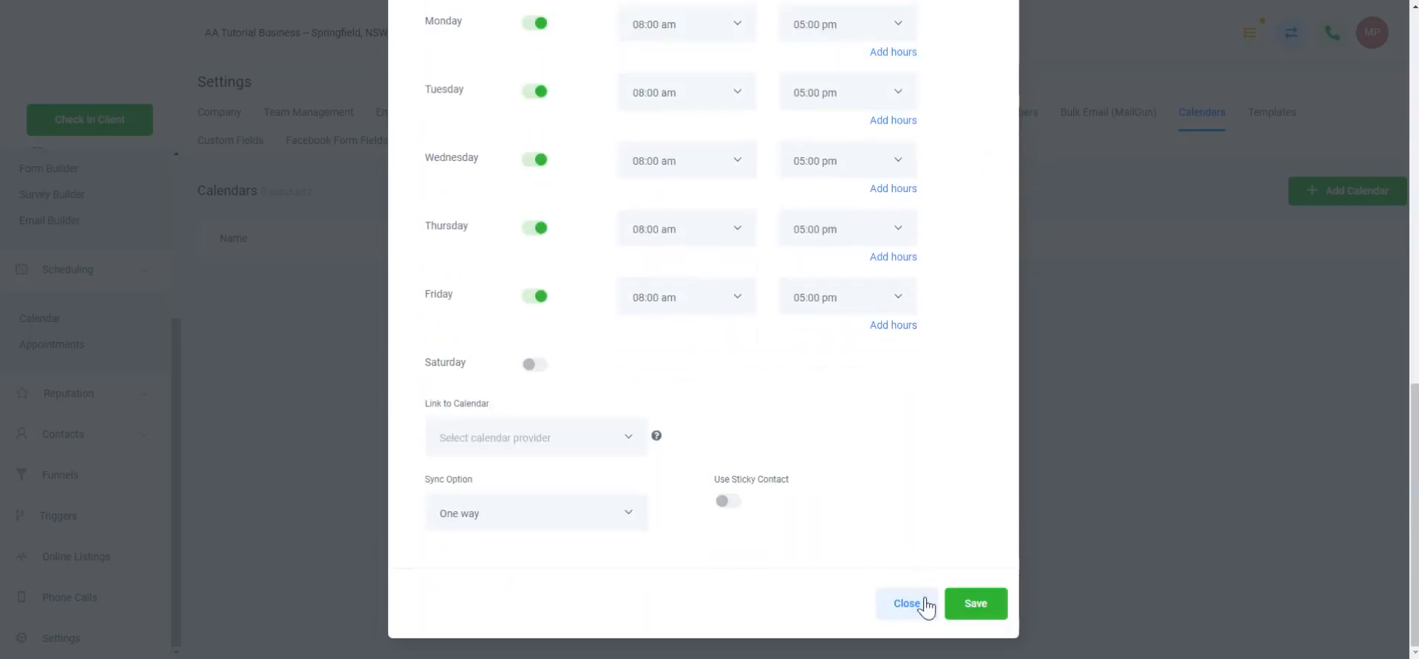
left_click(949, 595)
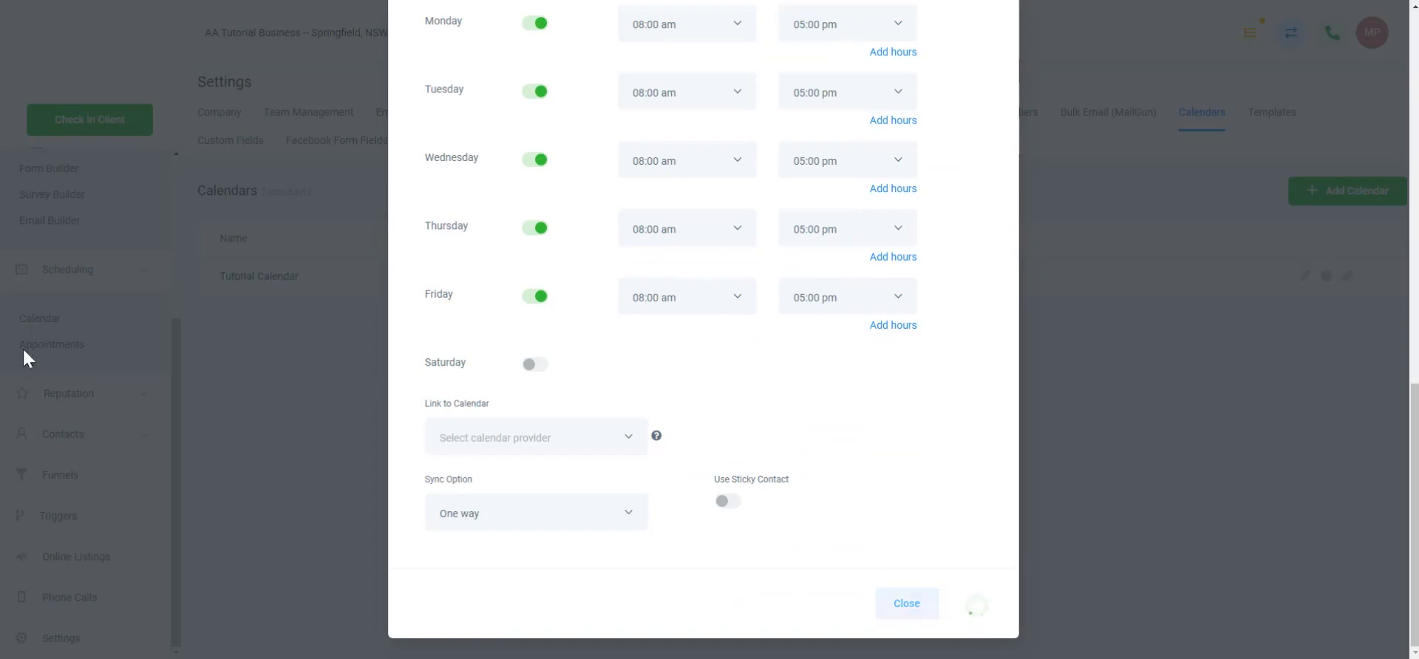
scroll(65, 275, "up", 3)
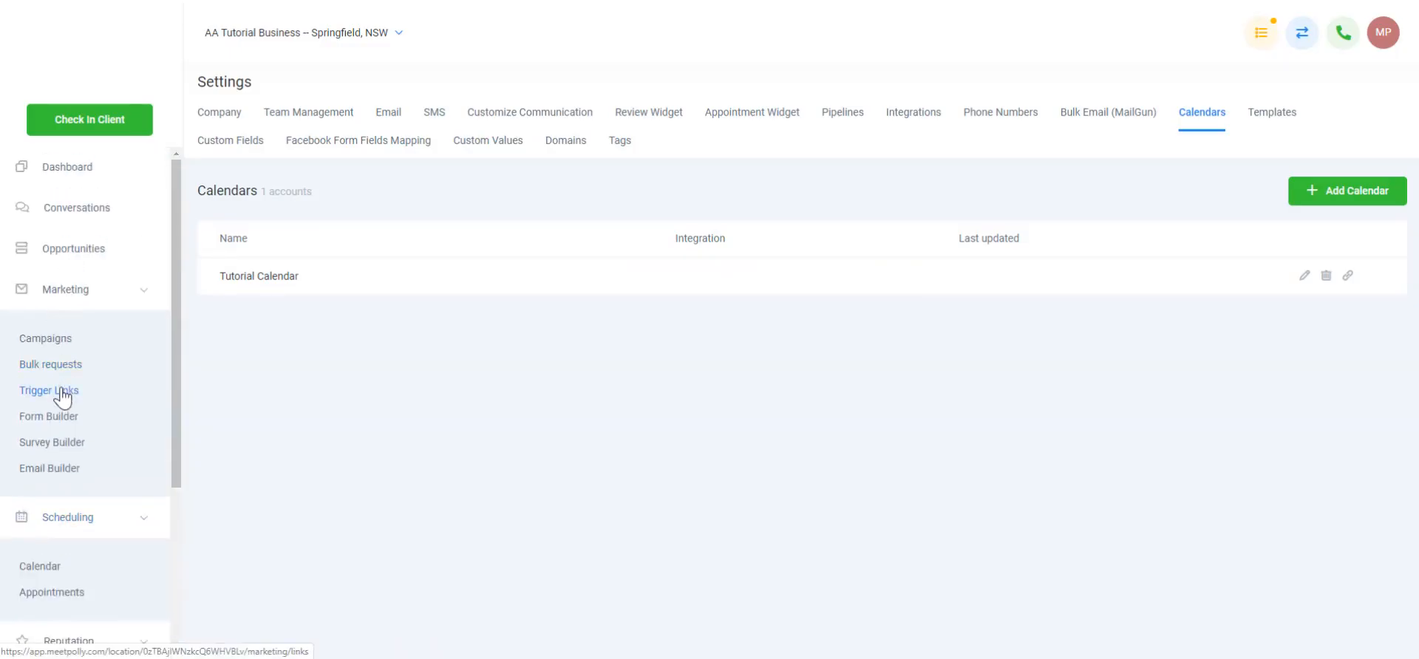
left_click(61, 417)
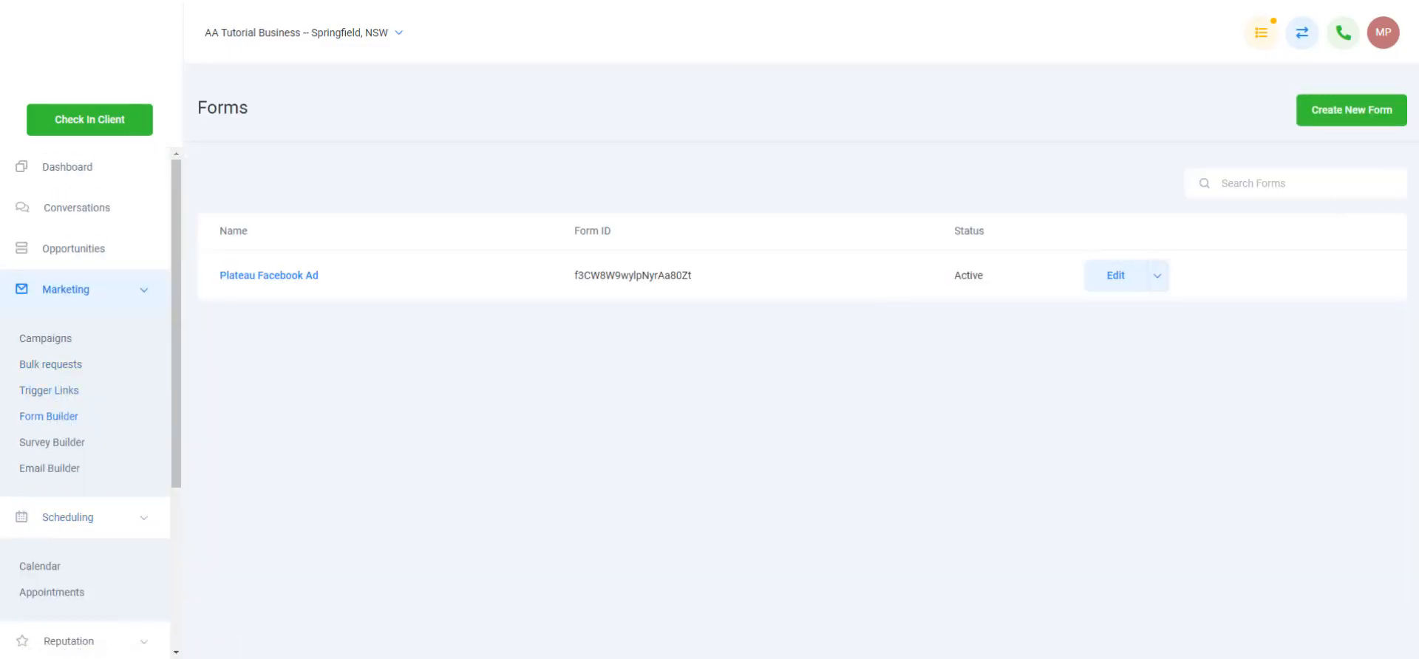
left_click(1384, 120)
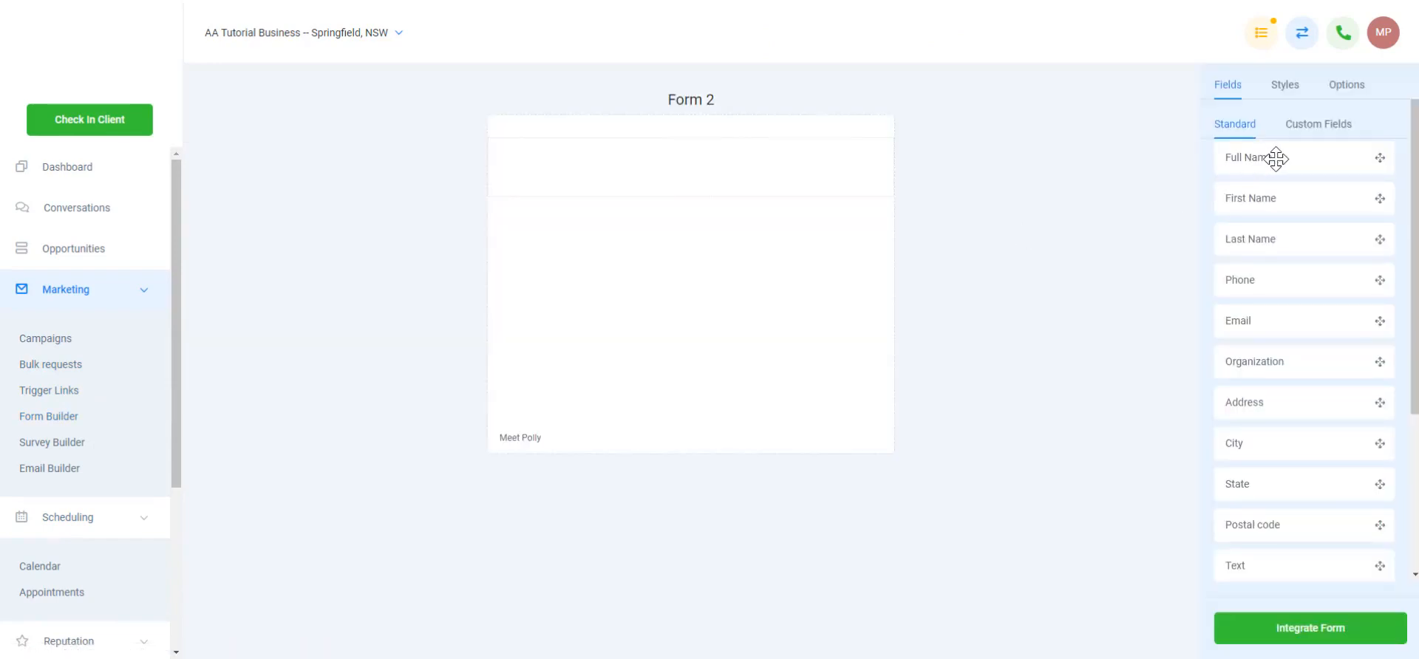
- Add the standard Full Name, Email and Phone fields and the custom "What are you looking for?" field to the form
left_click_drag(1275, 158, 735, 191)
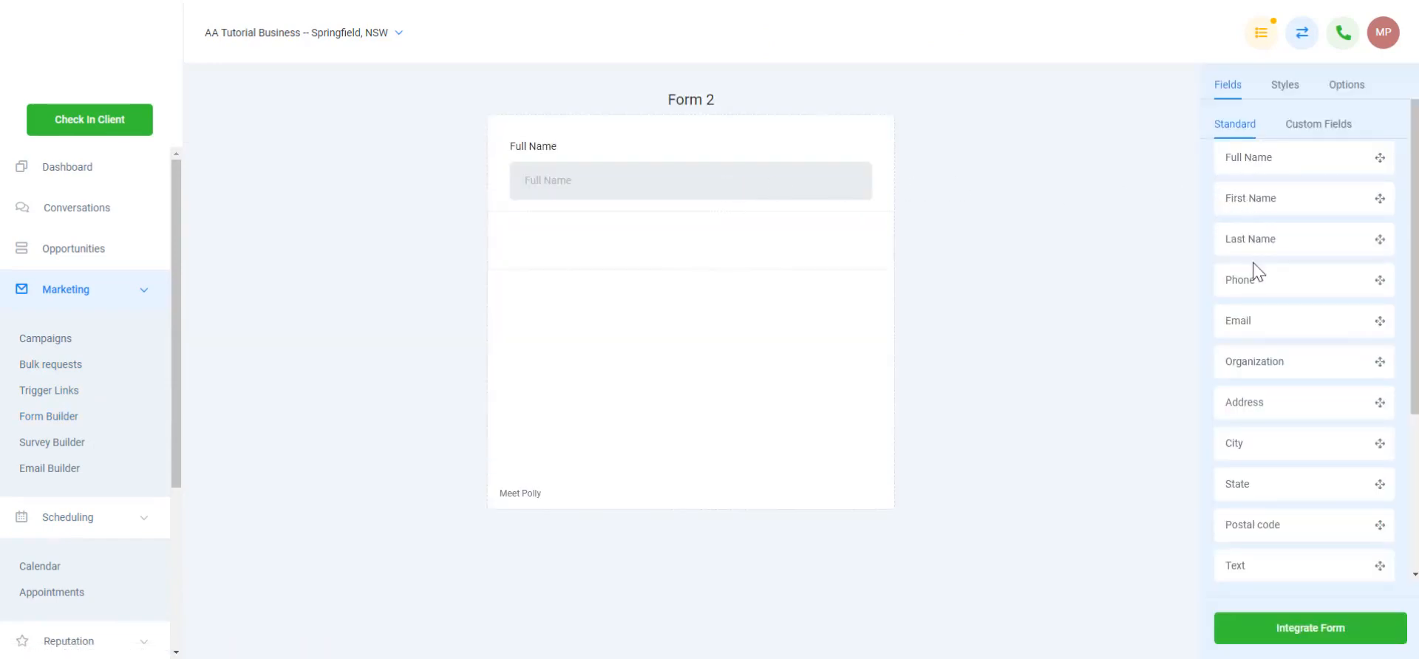
left_click_drag(1252, 317, 786, 263)
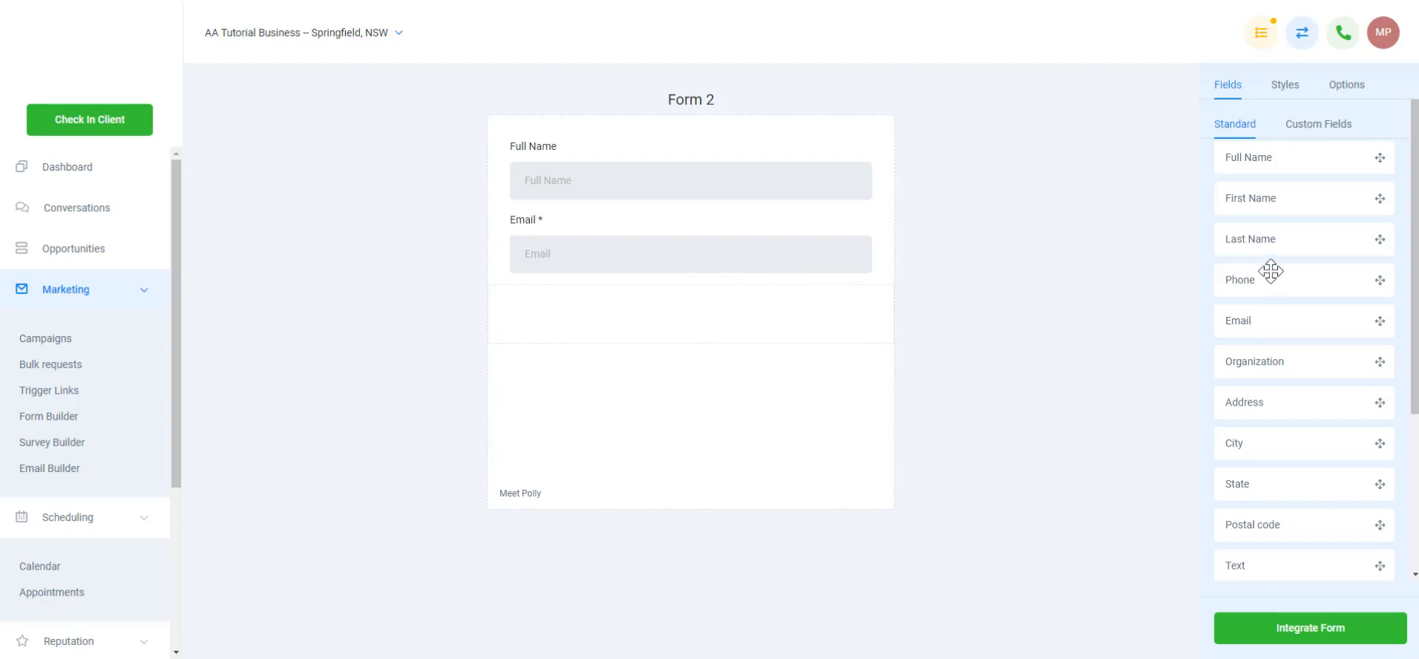
left_click_drag(1271, 277, 558, 295)
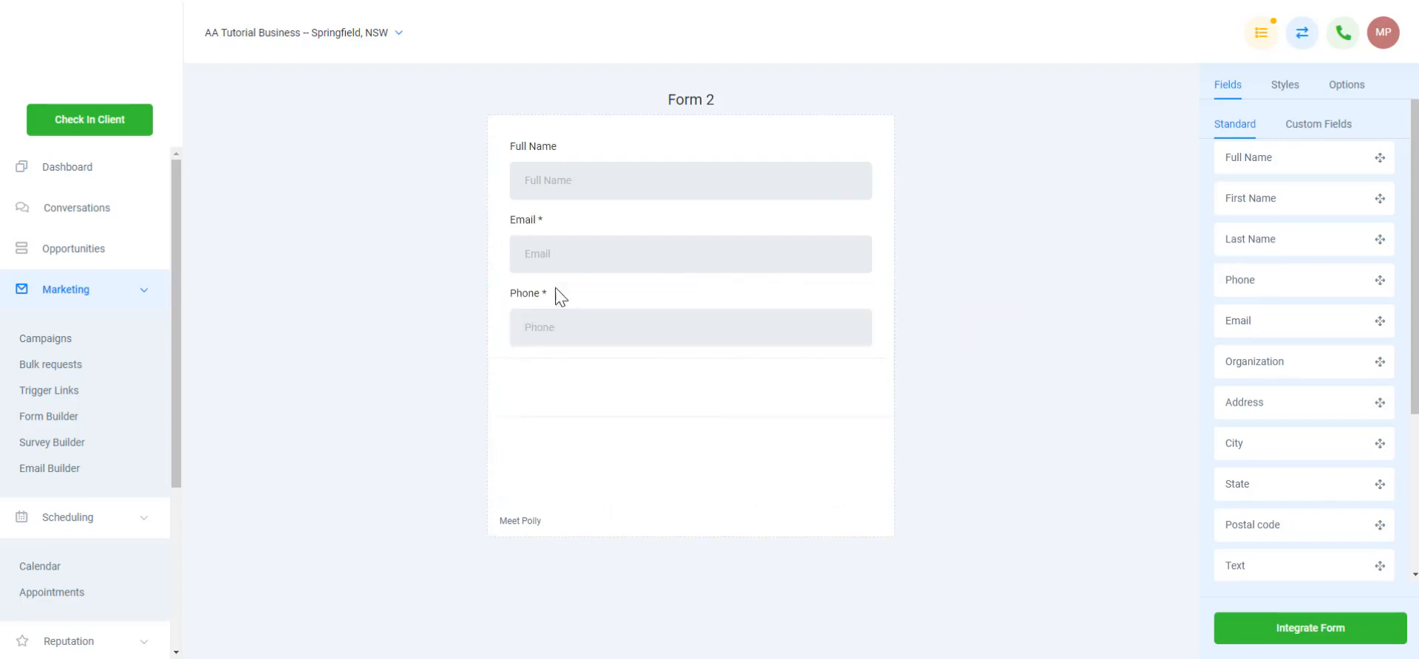
left_click(1315, 127)
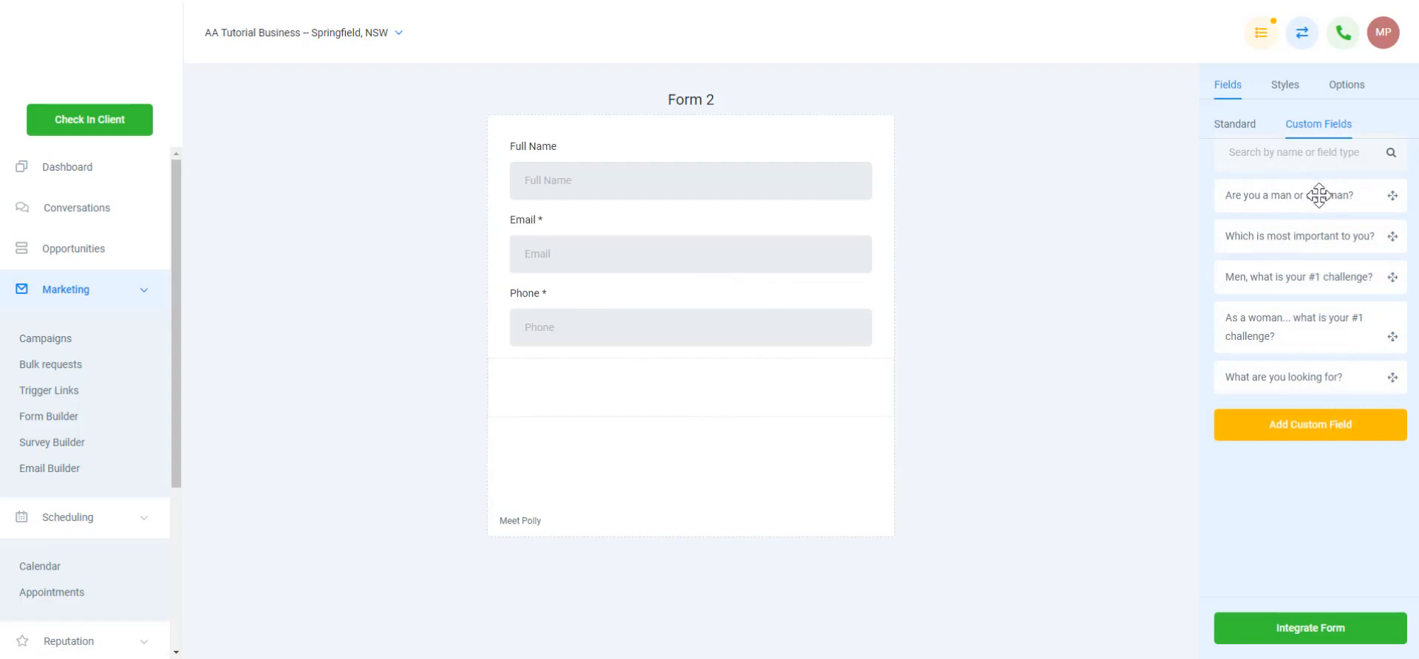
mouse_move(1320, 194)
left_mouse_down()
mouse_move(843, 303)
mouse_move(1318, 201)
left_mouse_up()
left_click_drag(1309, 377, 643, 377)
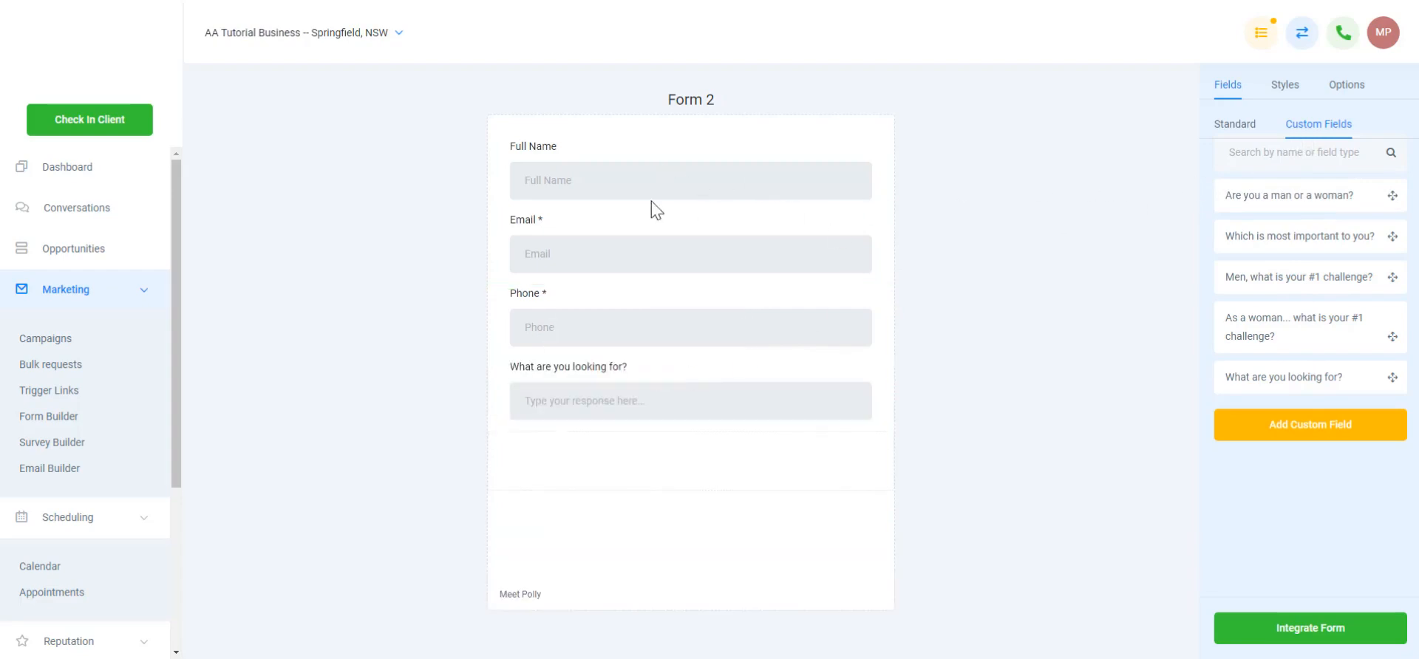
- Make the Full Name and "What are you looking for?" fields required
left_click(651, 182)
left_click(1248, 251)
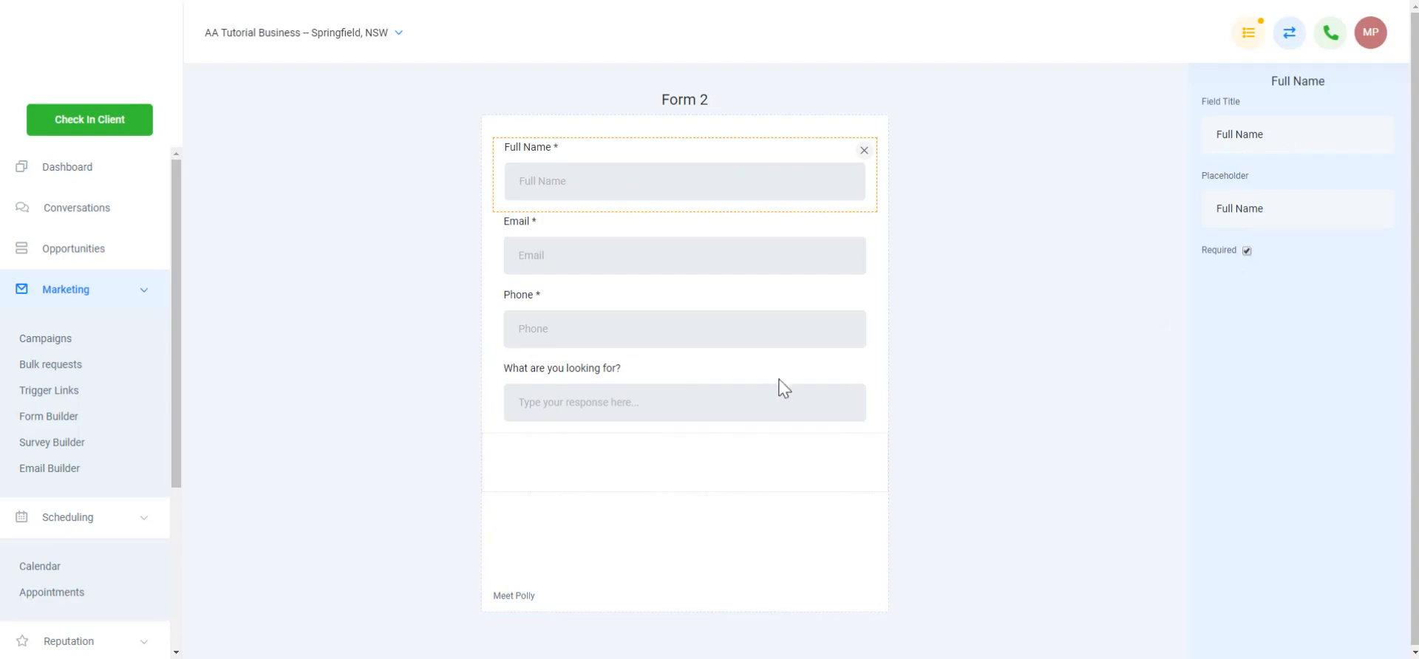
left_click(714, 414)
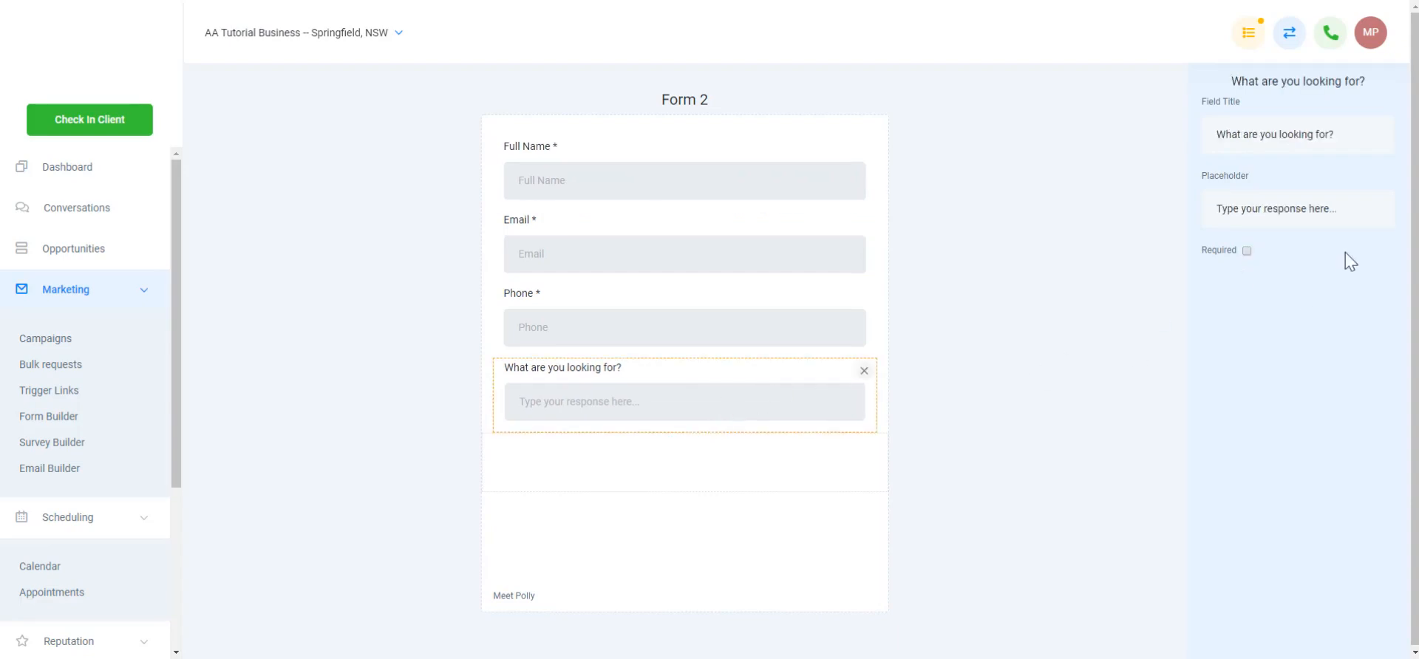
left_click(1247, 251)
left_click(989, 273)
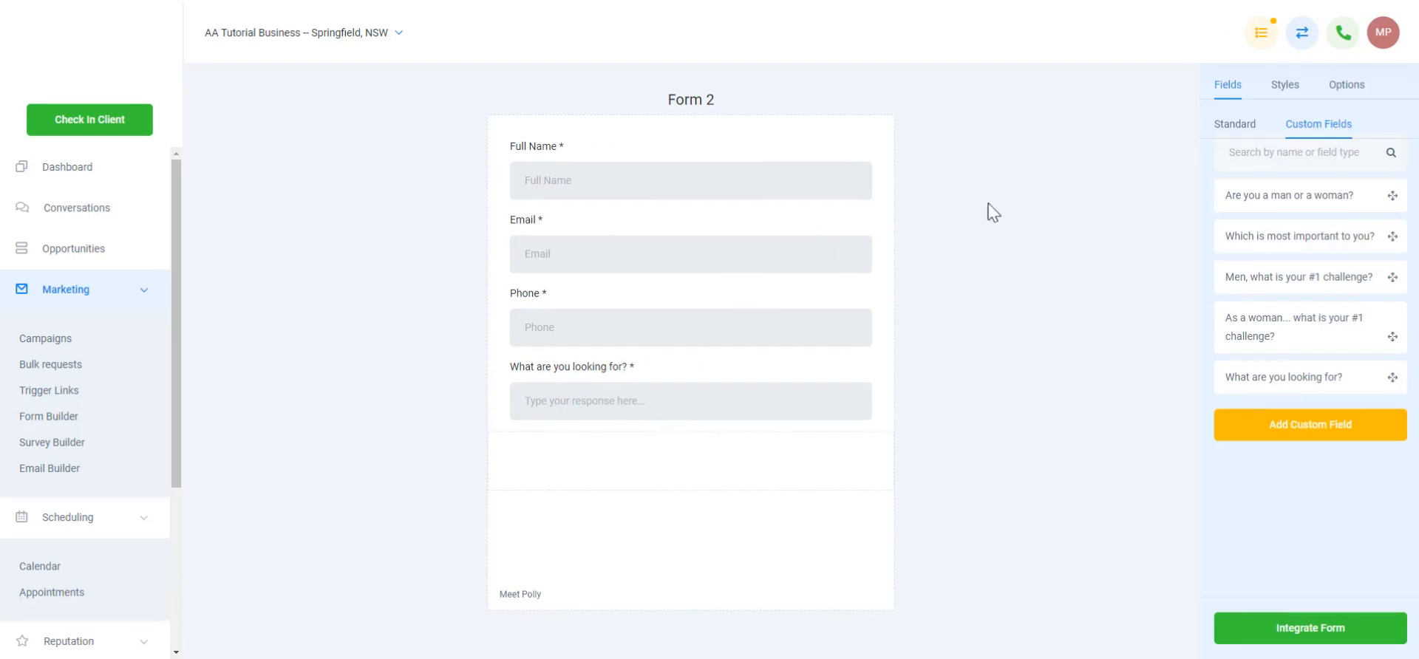
- Name the form Tutorial Calendar Form with Sticky Contact enabled, and save it
left_click(1352, 87)
triple_click(1254, 168)
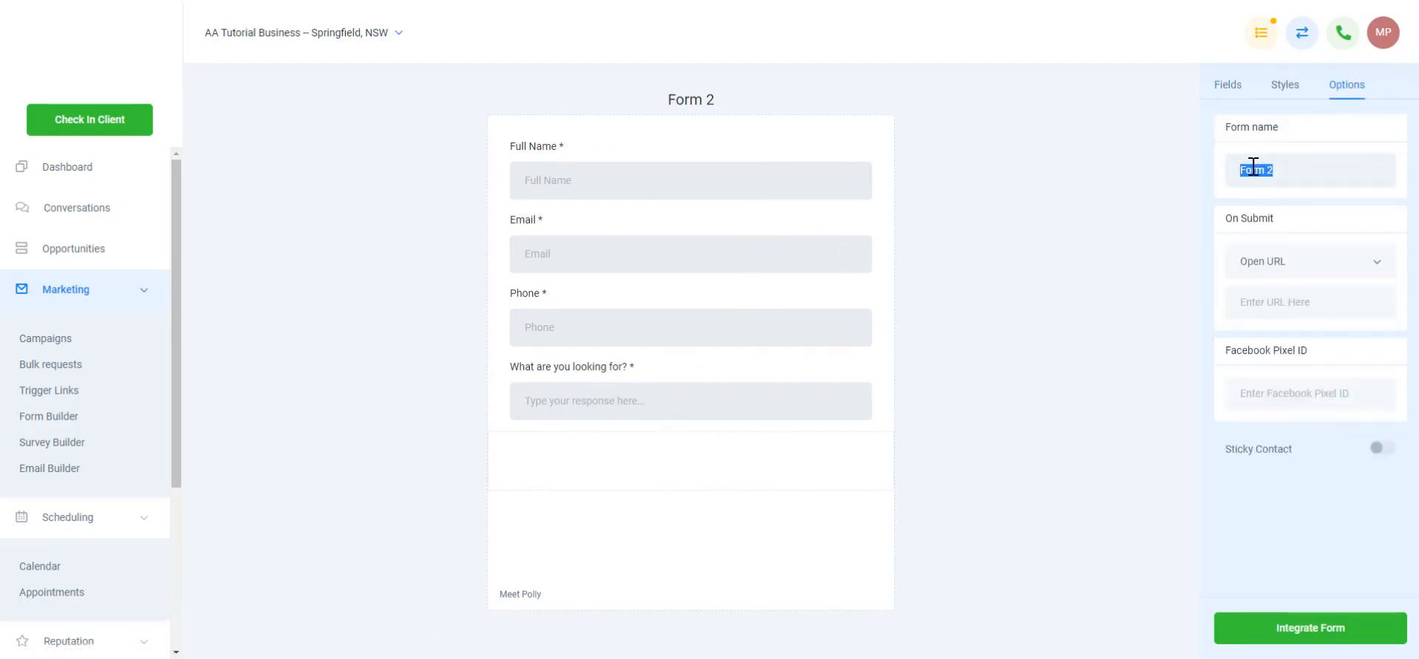
type("Tutorial Calend")
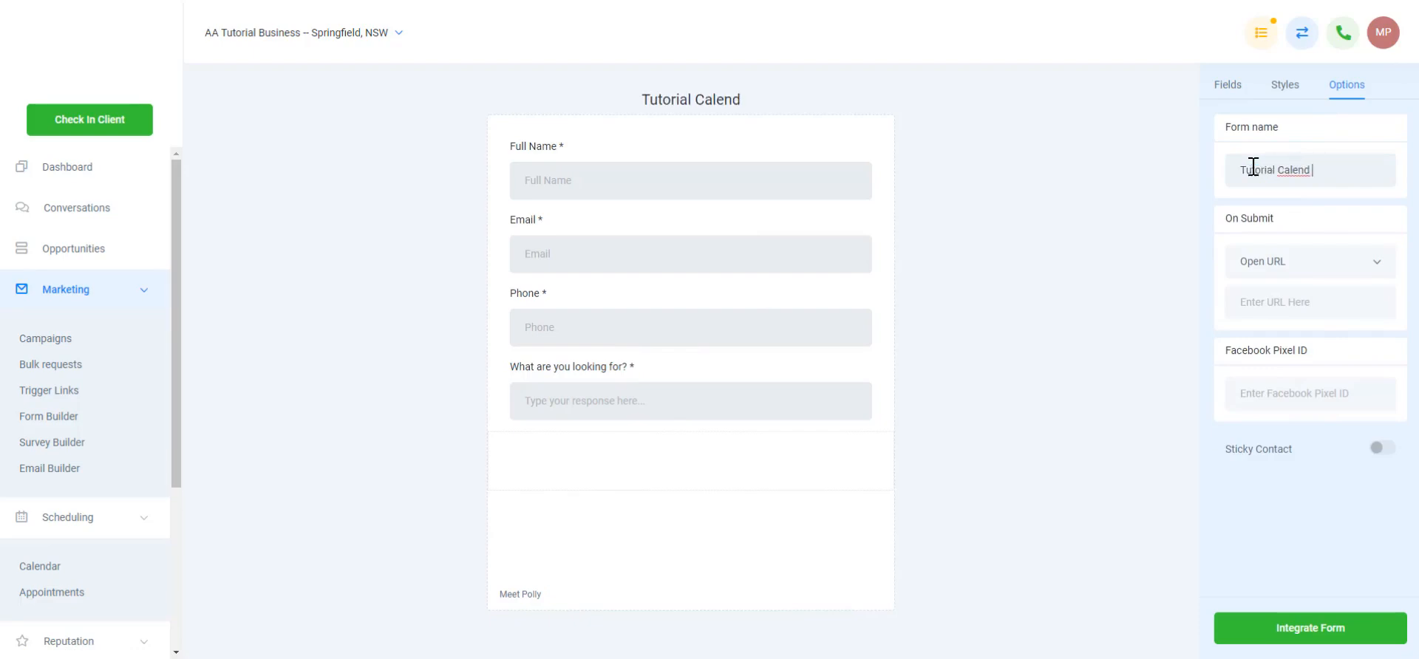
type("ar Form")
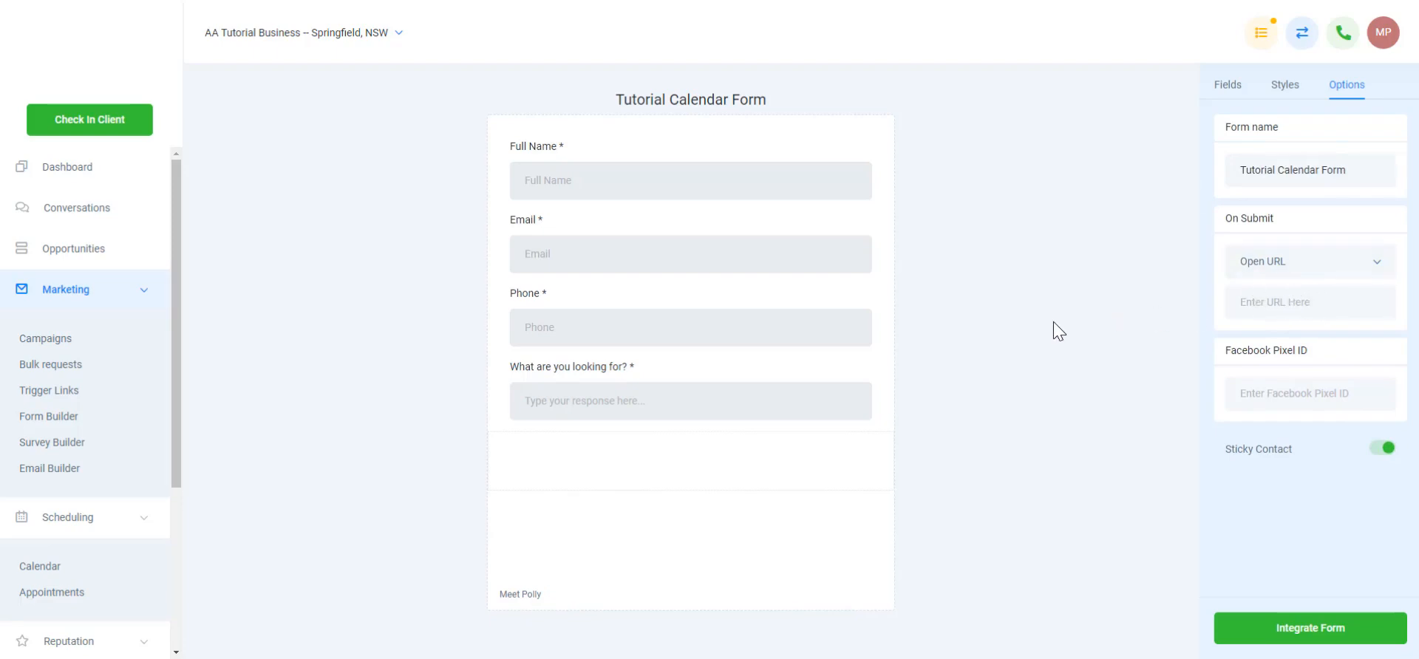
left_click(1329, 633)
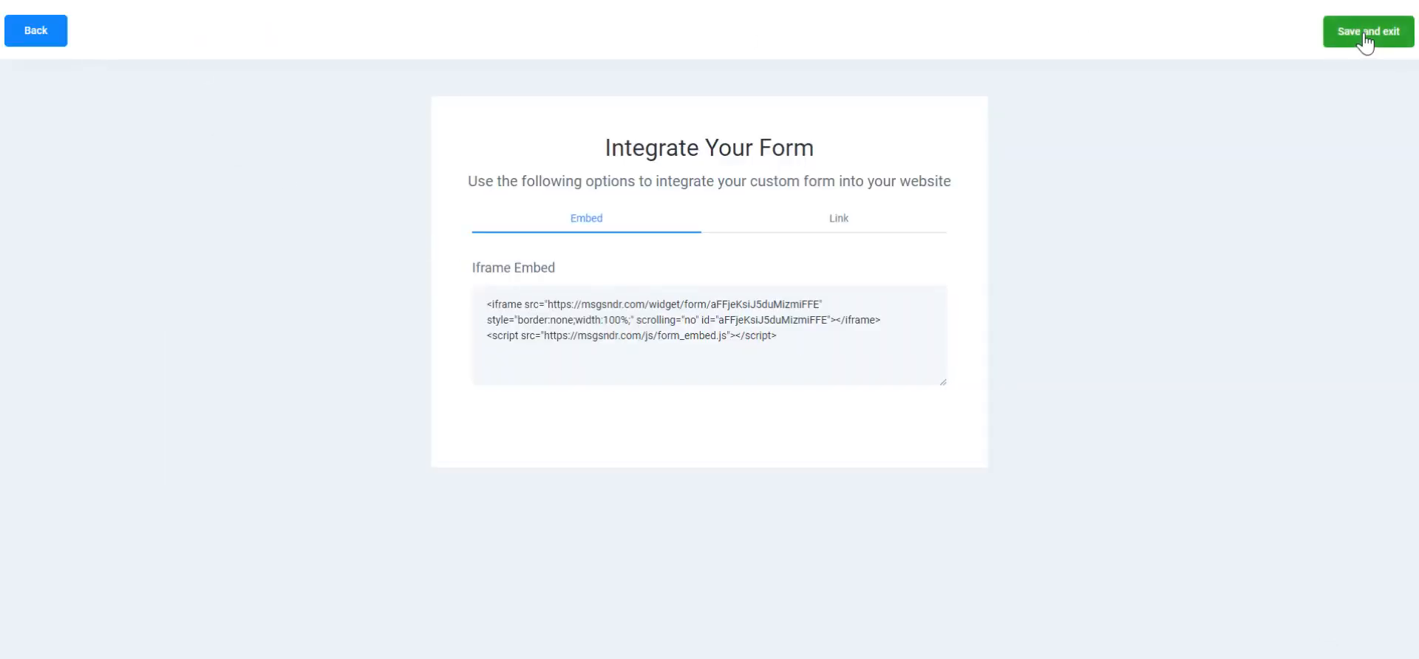
left_click(1366, 39)
- Reopen the Tutorial Calendar settings for editing and assign Tutorial Calendar Form as its custom form
scroll(59, 532, "down", 5)
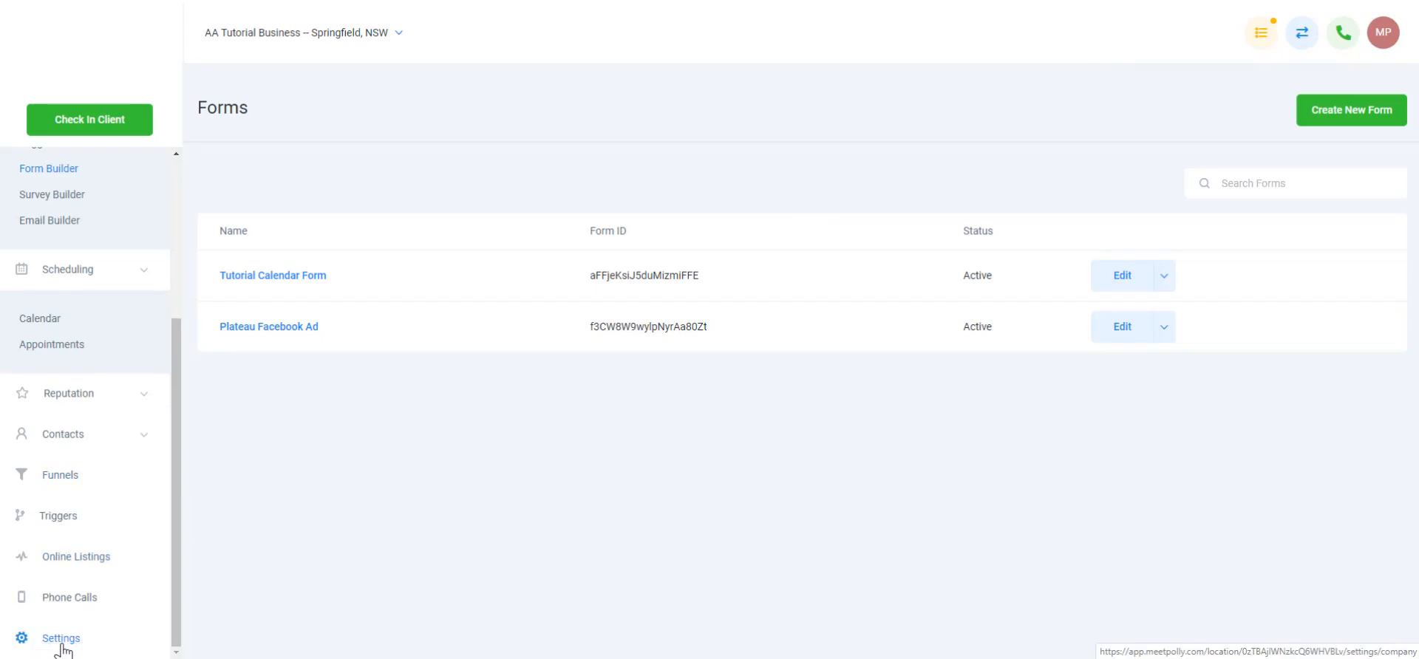
left_click(61, 638)
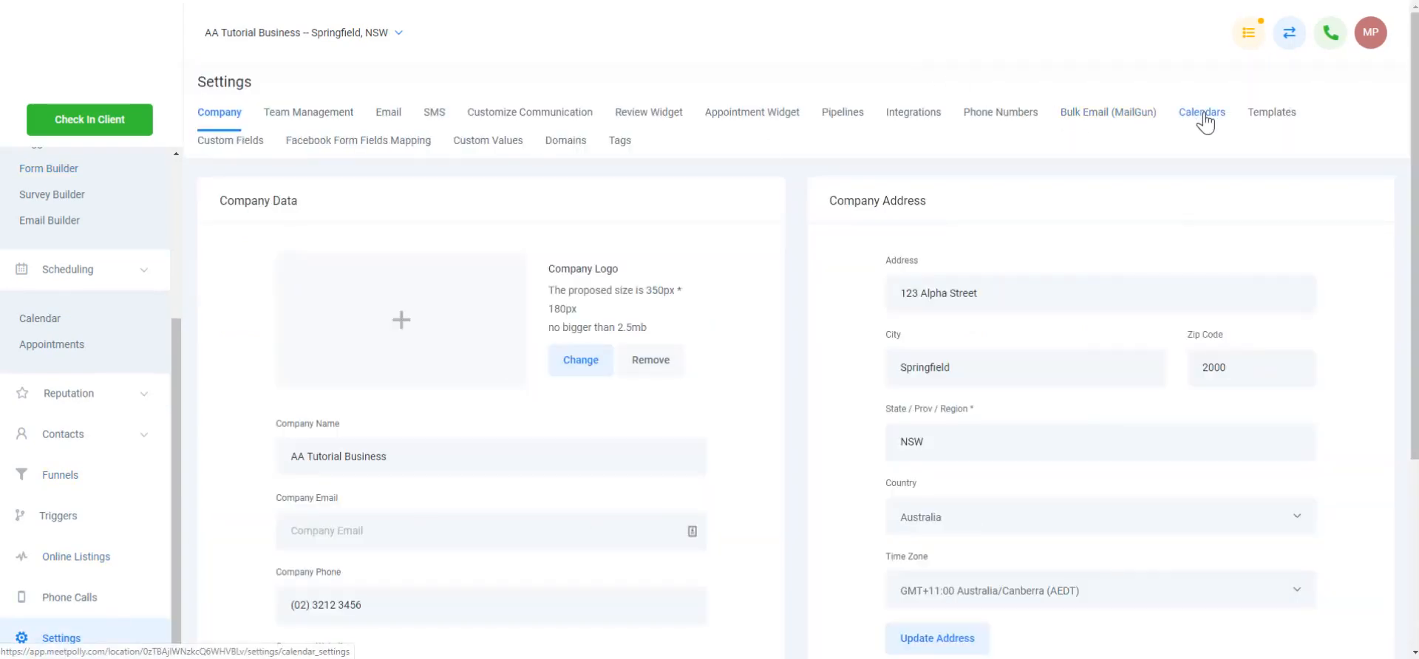
left_click(1203, 117)
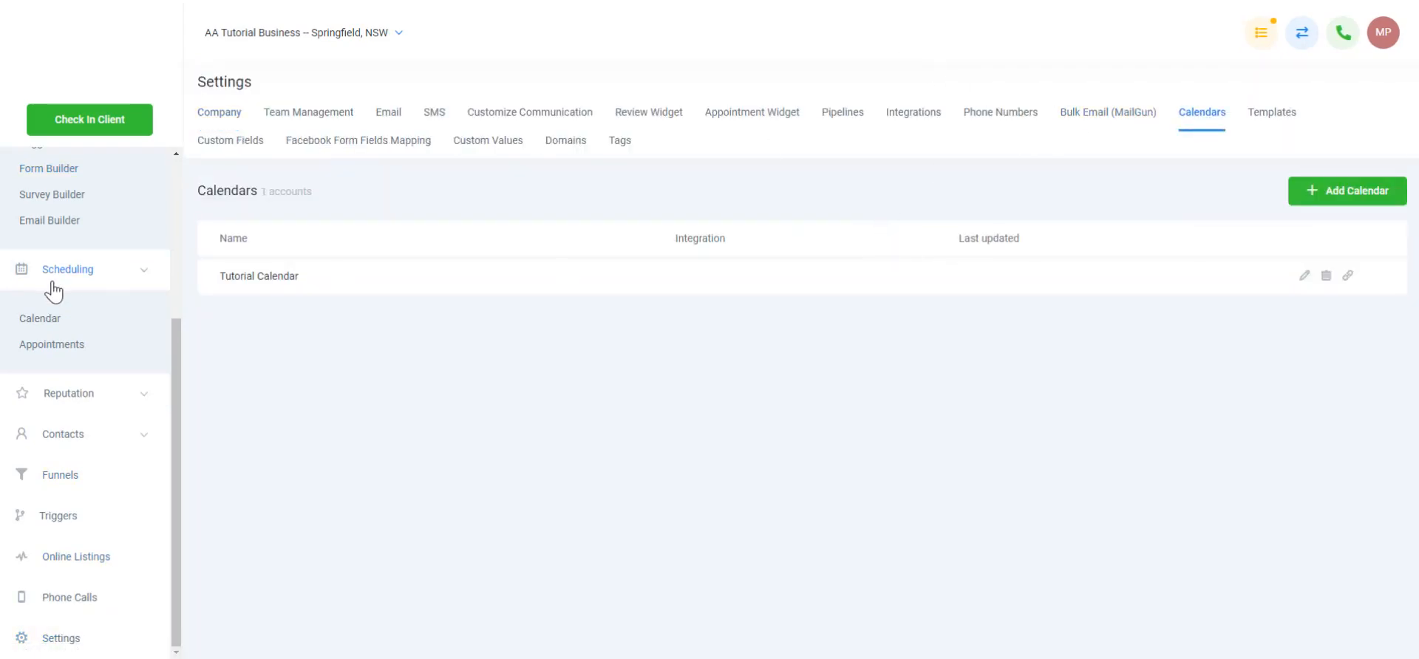
left_click(1304, 280)
scroll(650, 405, "down", 2)
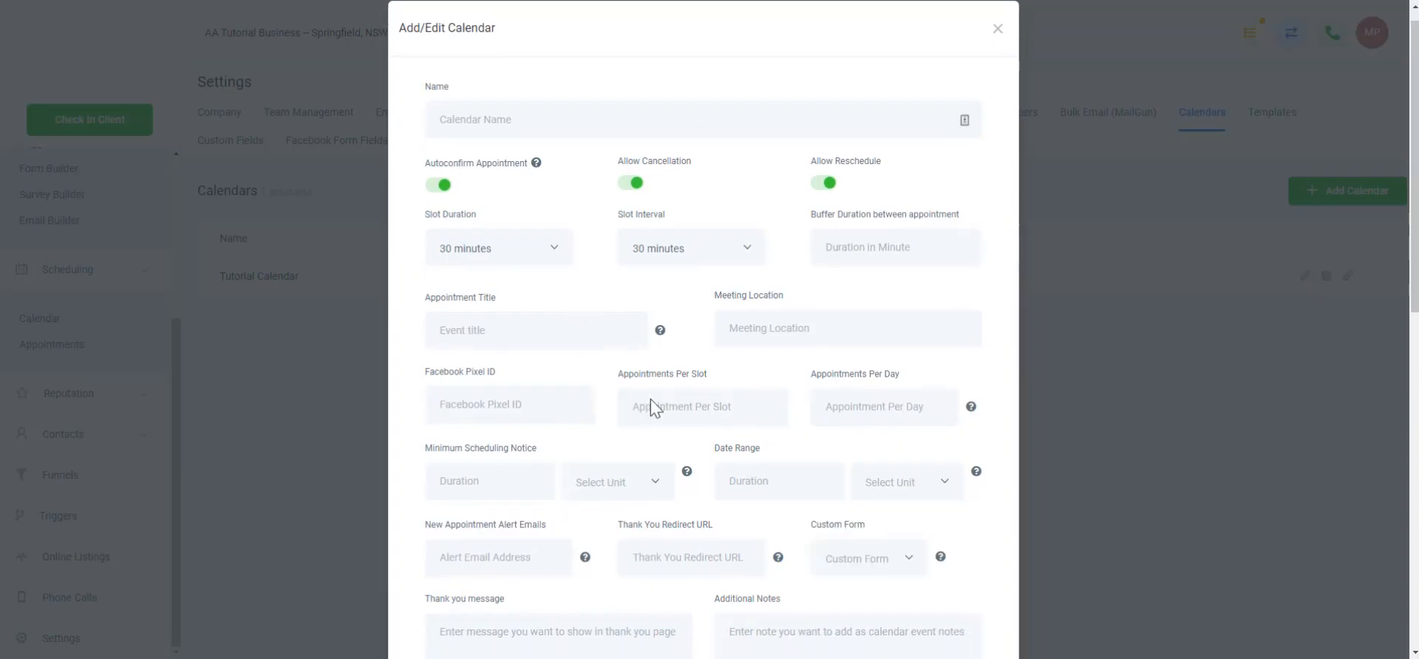
scroll(901, 473, "down", 5)
scroll(867, 236, "up", 5)
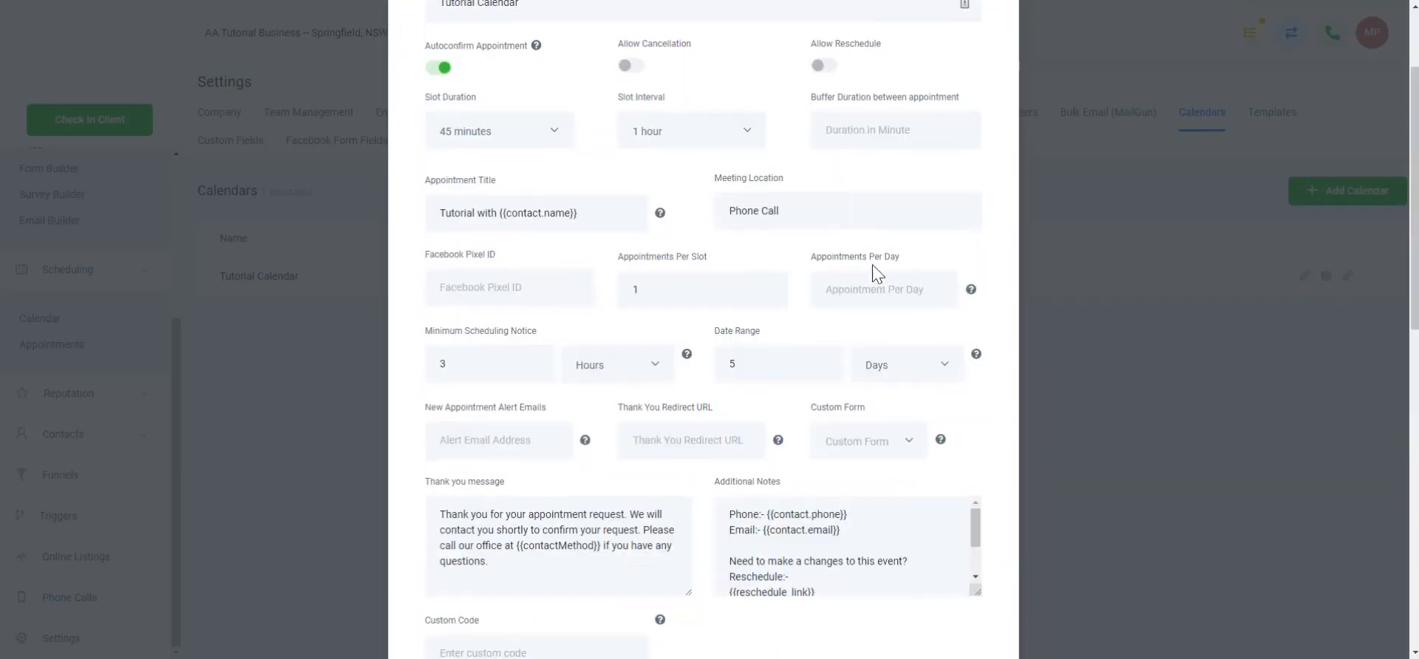
left_click(896, 443)
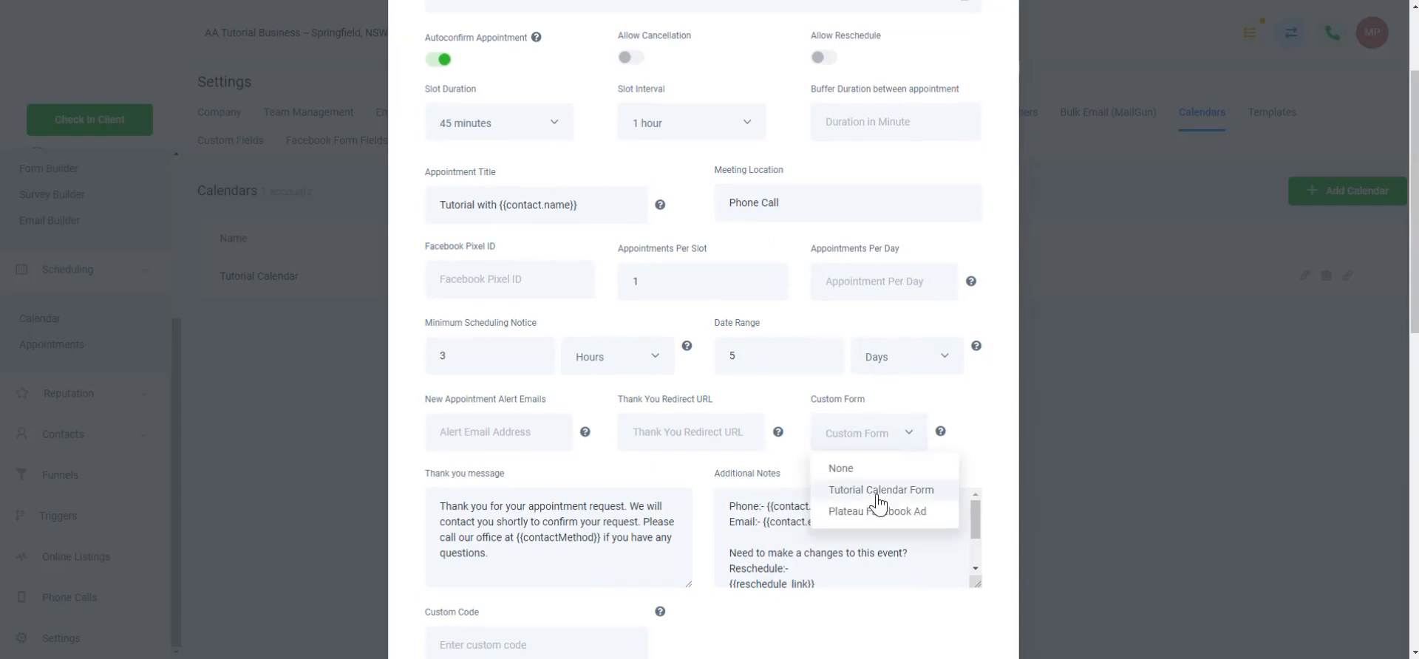
left_click(878, 500)
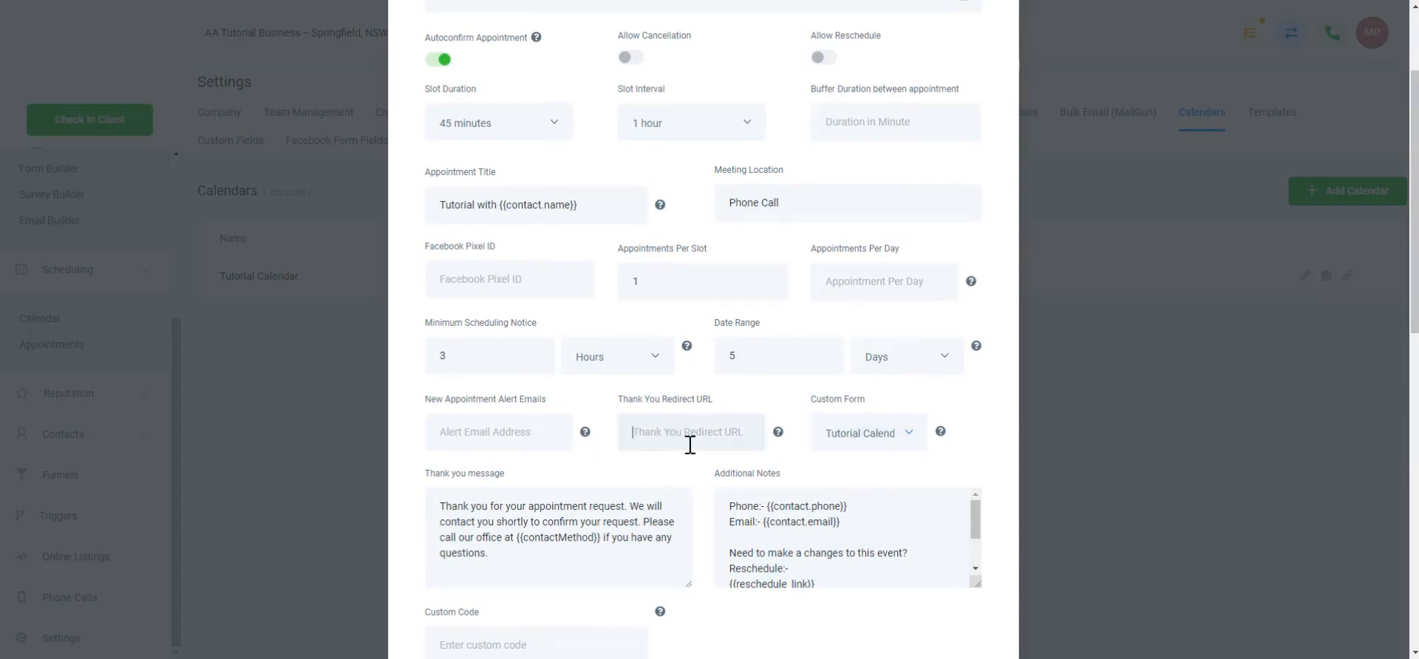
- Delete the reschedule and cancellation text from the calendar's additional notes, keeping only the contact phone and email lines
scroll(625, 463, "down", 3)
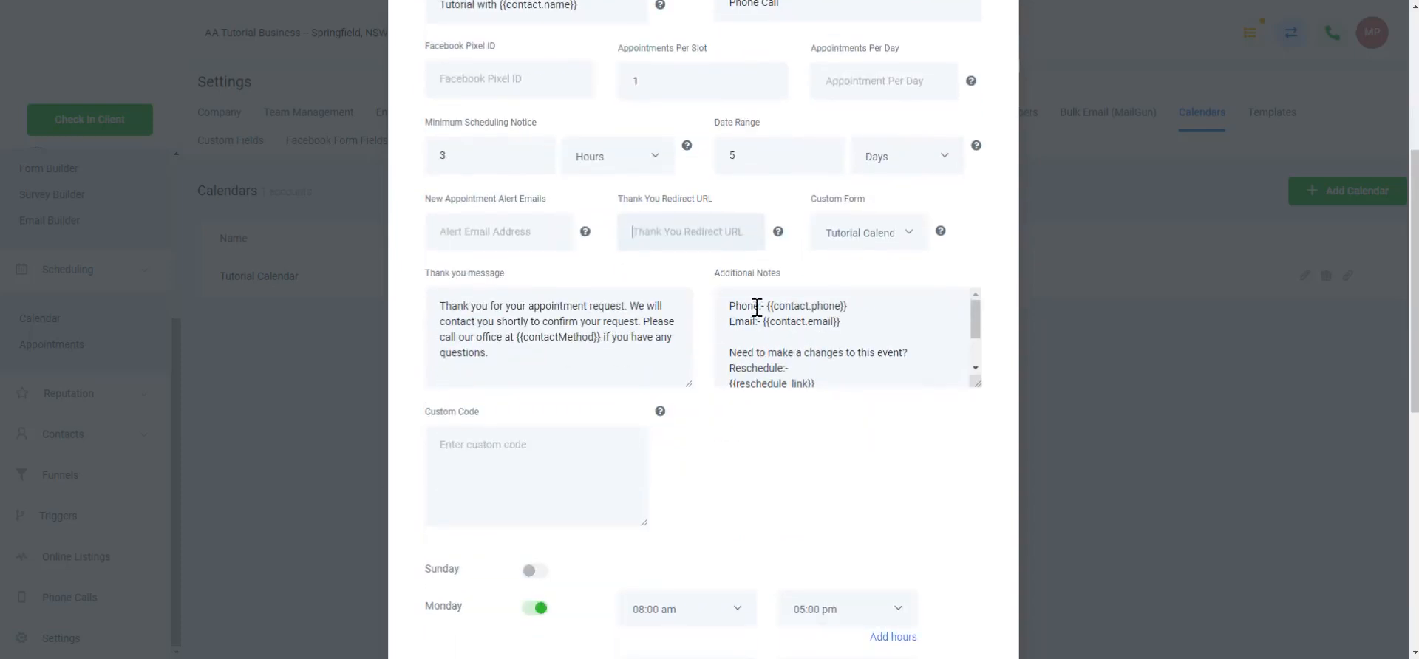
scroll(772, 347, "down", 2)
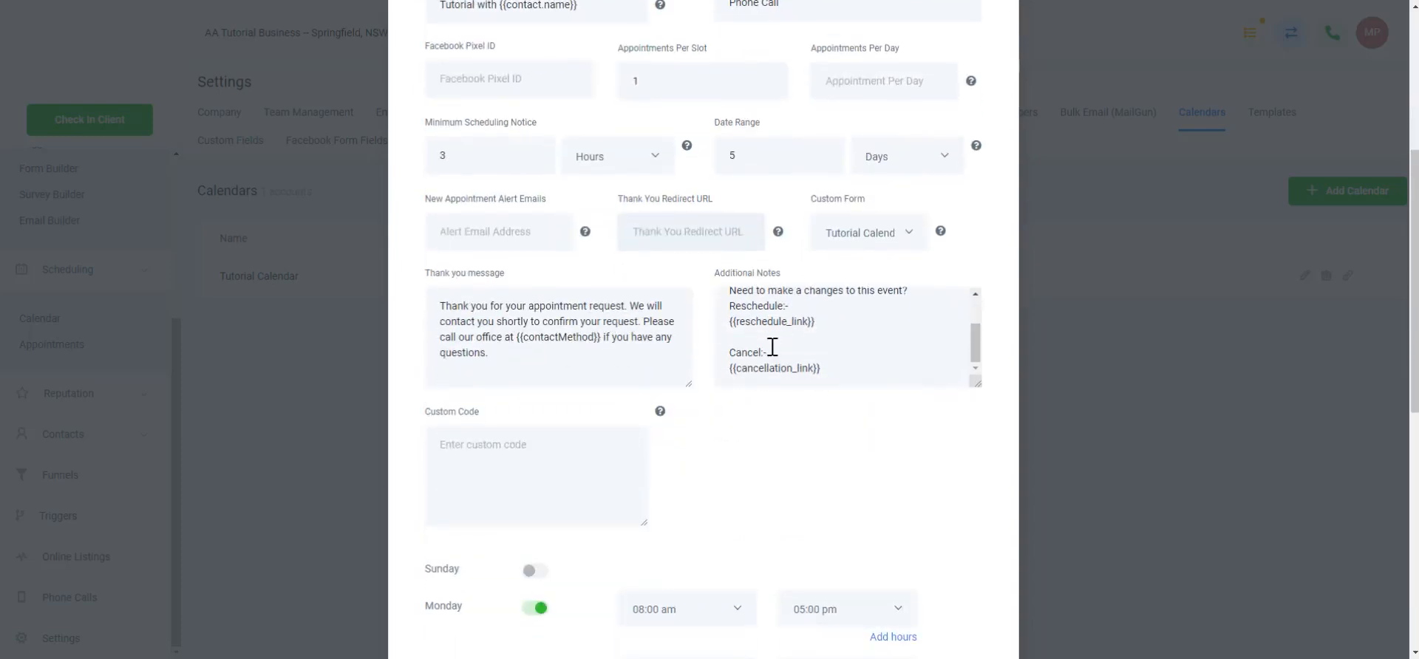
scroll(773, 347, "up", 2)
scroll(772, 347, "down", 1)
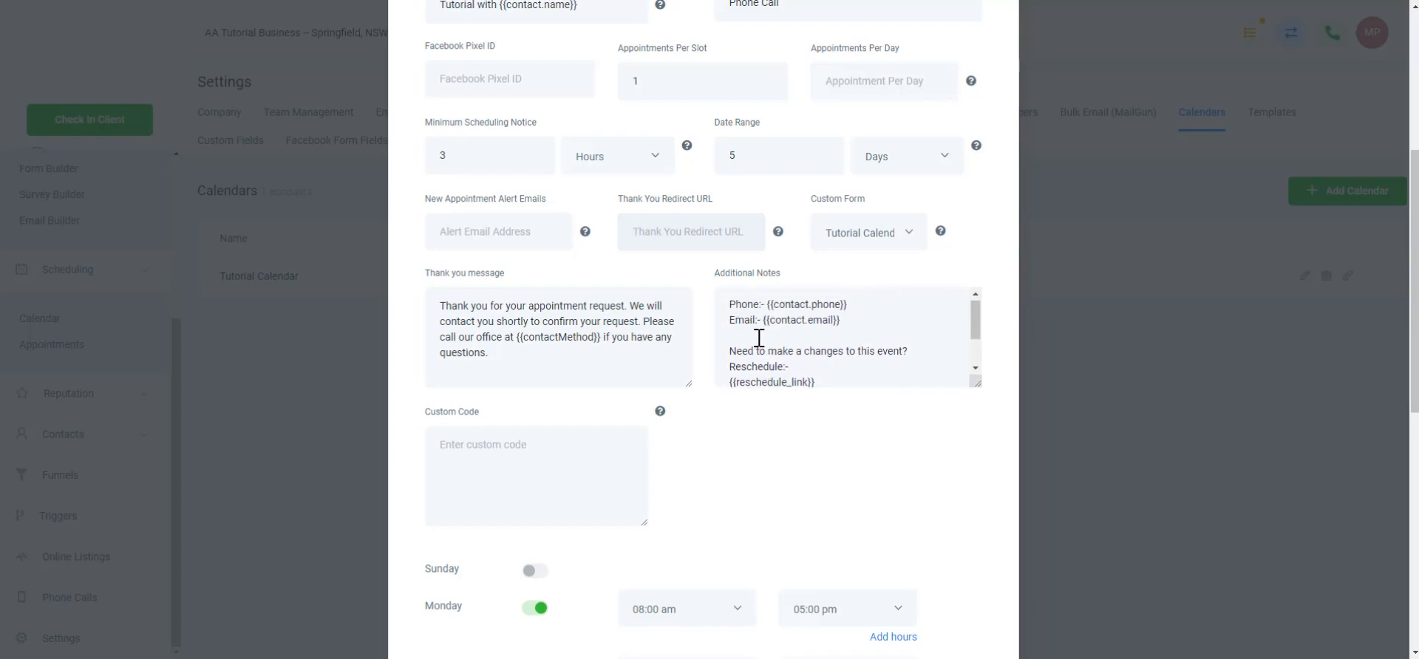
scroll(759, 338, "down", 1)
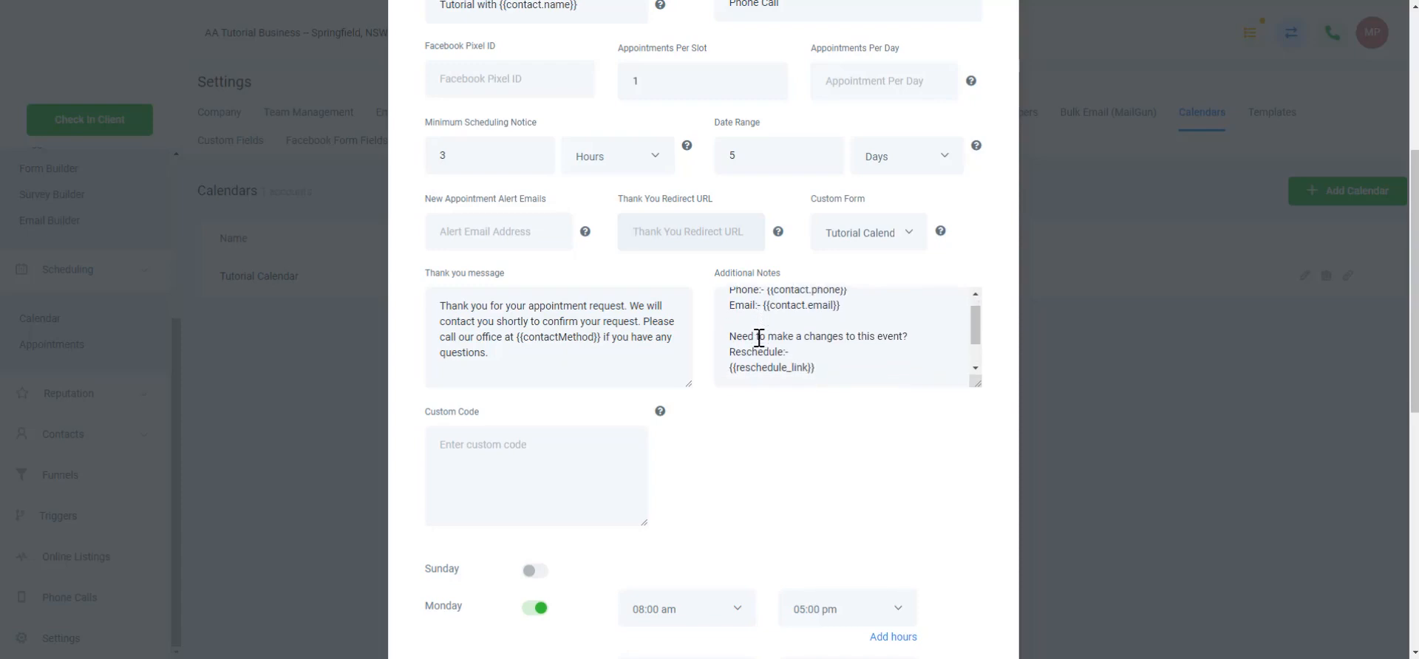
left_click_drag(761, 326, 792, 443)
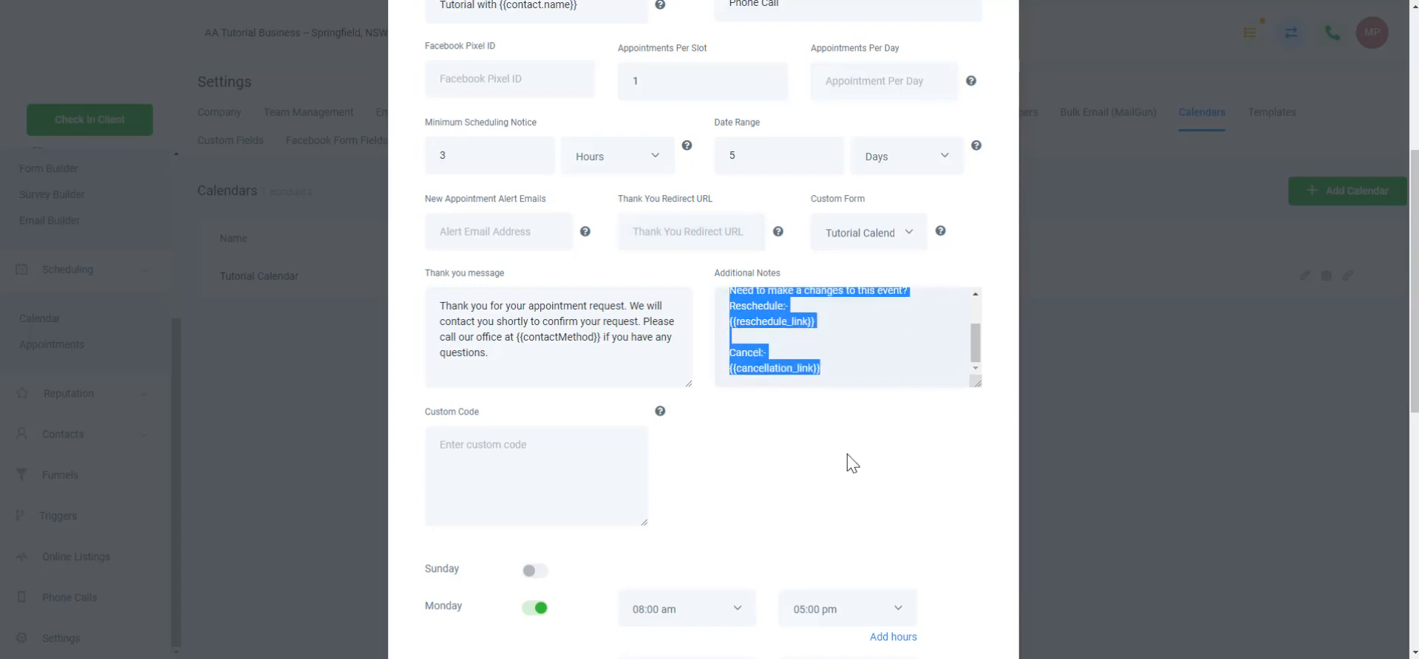
scroll(794, 369, "up", 2)
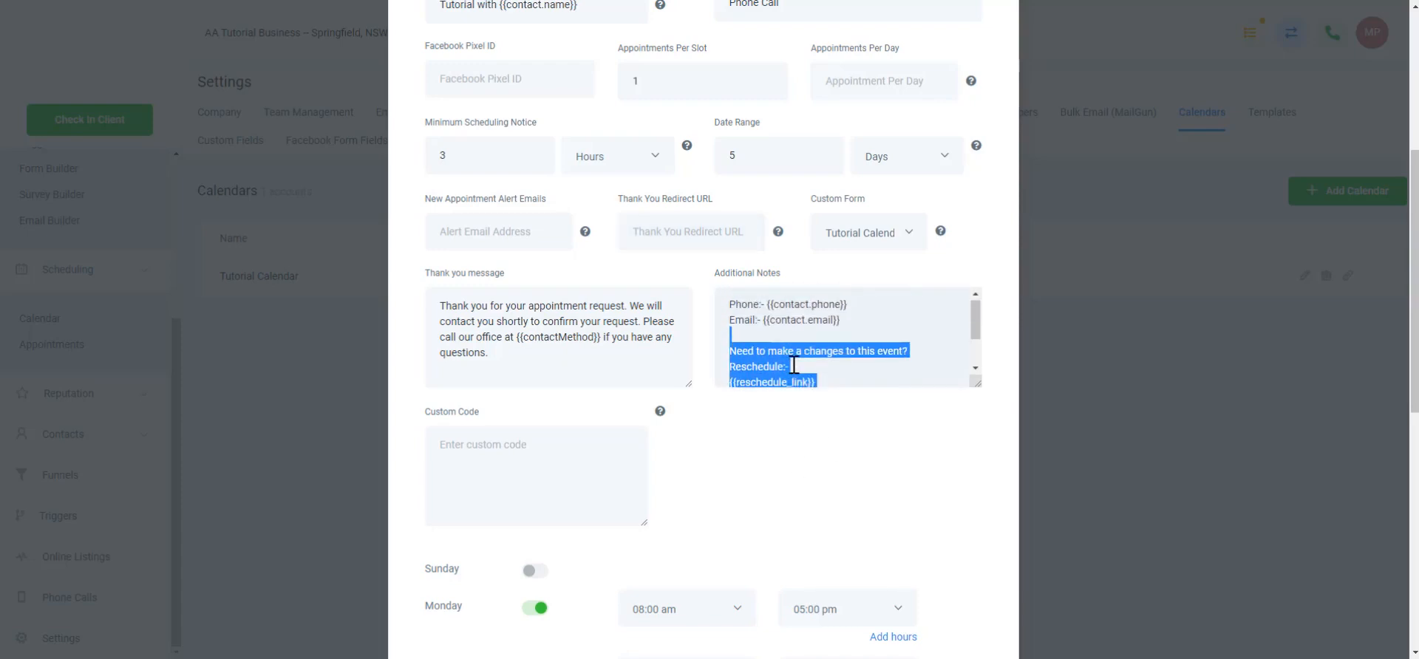
key("BackSpace")
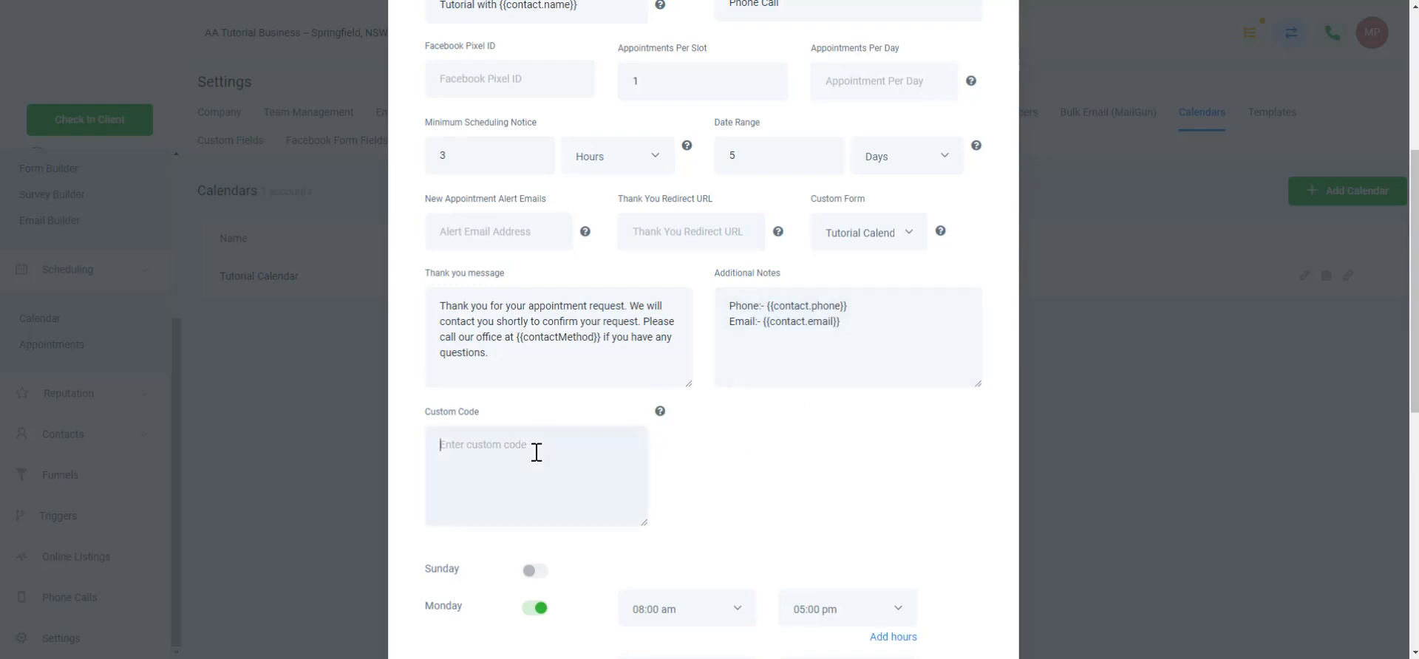
- Enable Sunday in the calendar's weekly availability
mouse_move(662, 412)
scroll(737, 432, "up", 5)
scroll(733, 440, "down", 6)
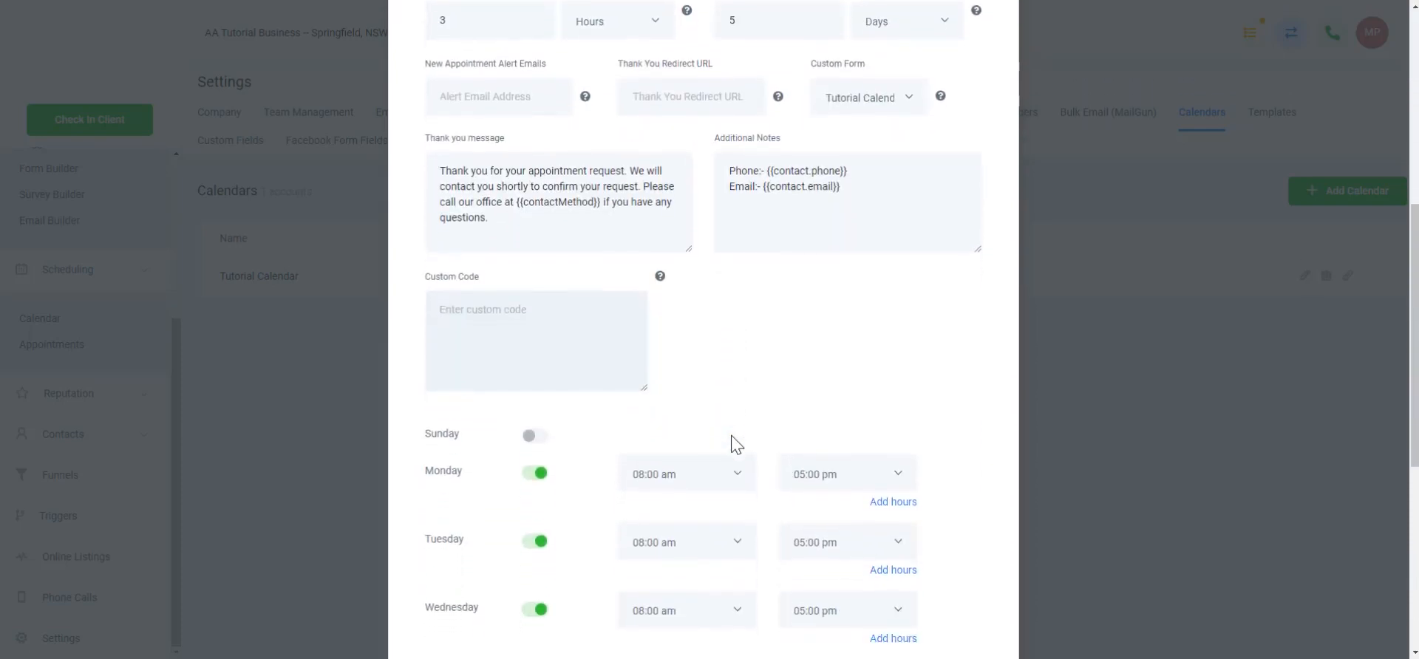
scroll(732, 440, "down", 4)
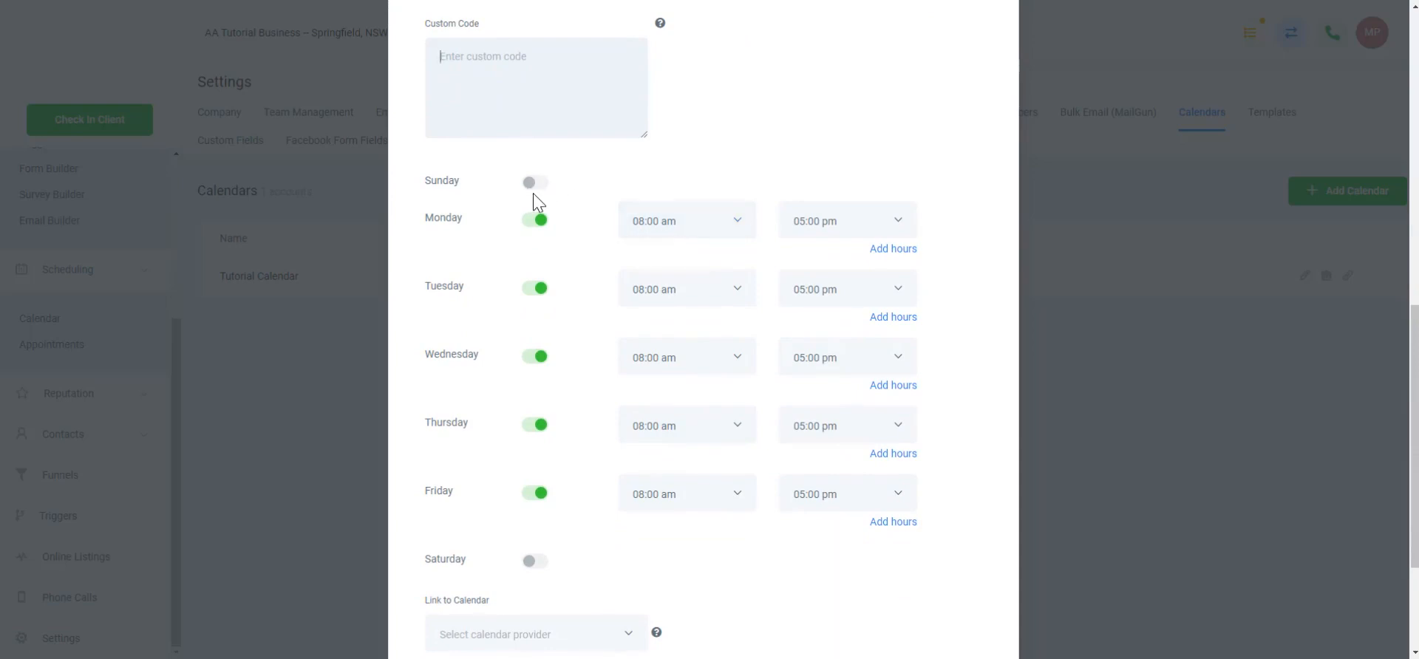
scroll(534, 194, "down", 1)
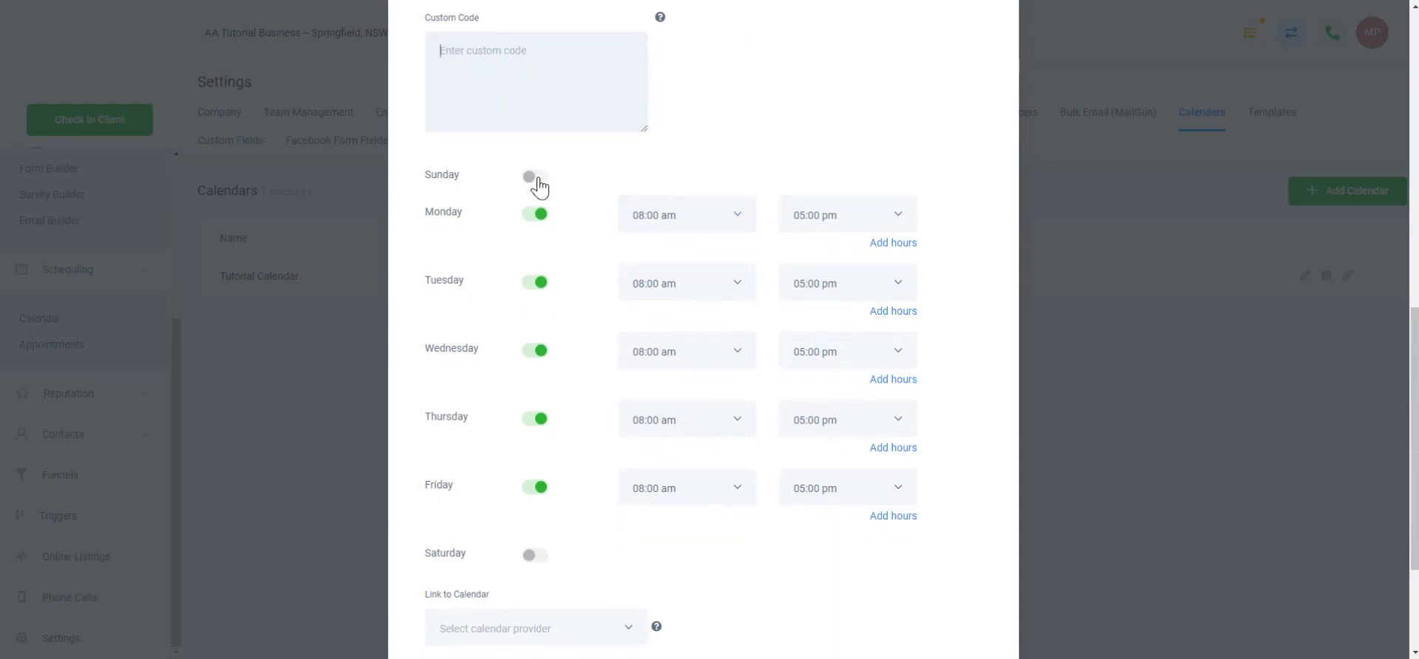
left_click(536, 180)
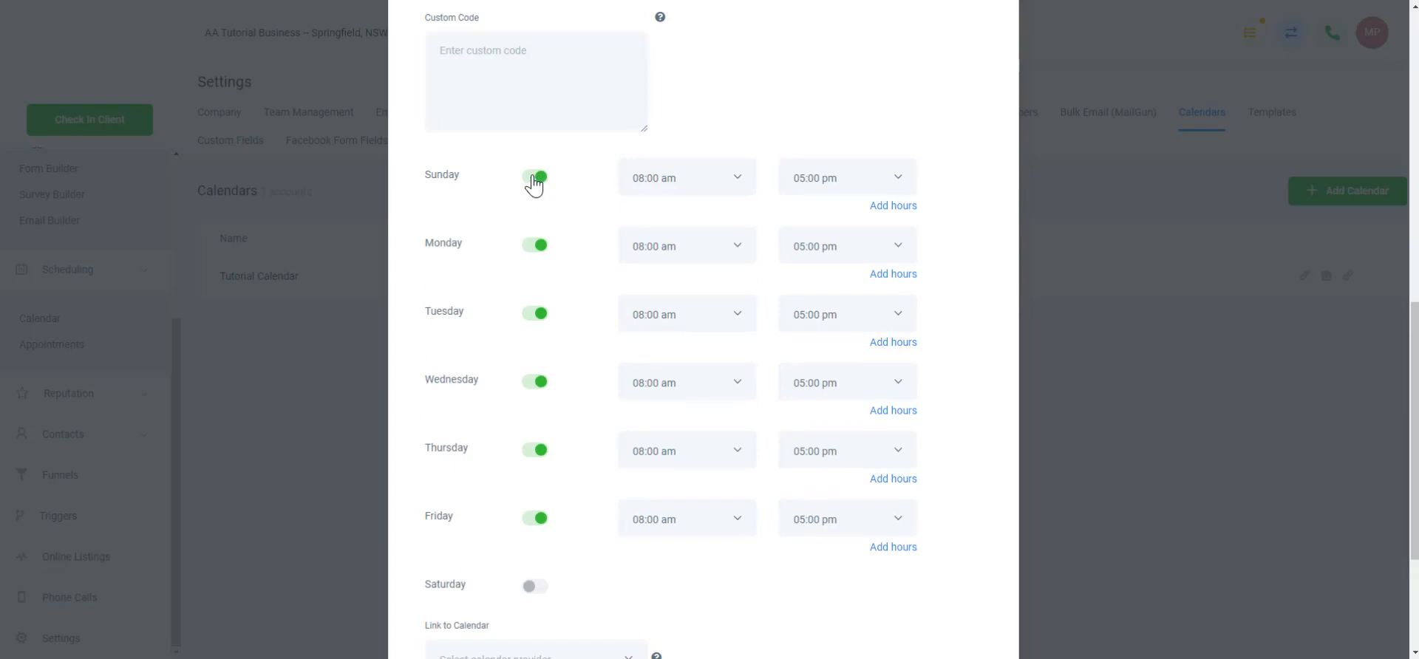
- Disable Sunday in the calendar's weekly availability
left_click(533, 179)
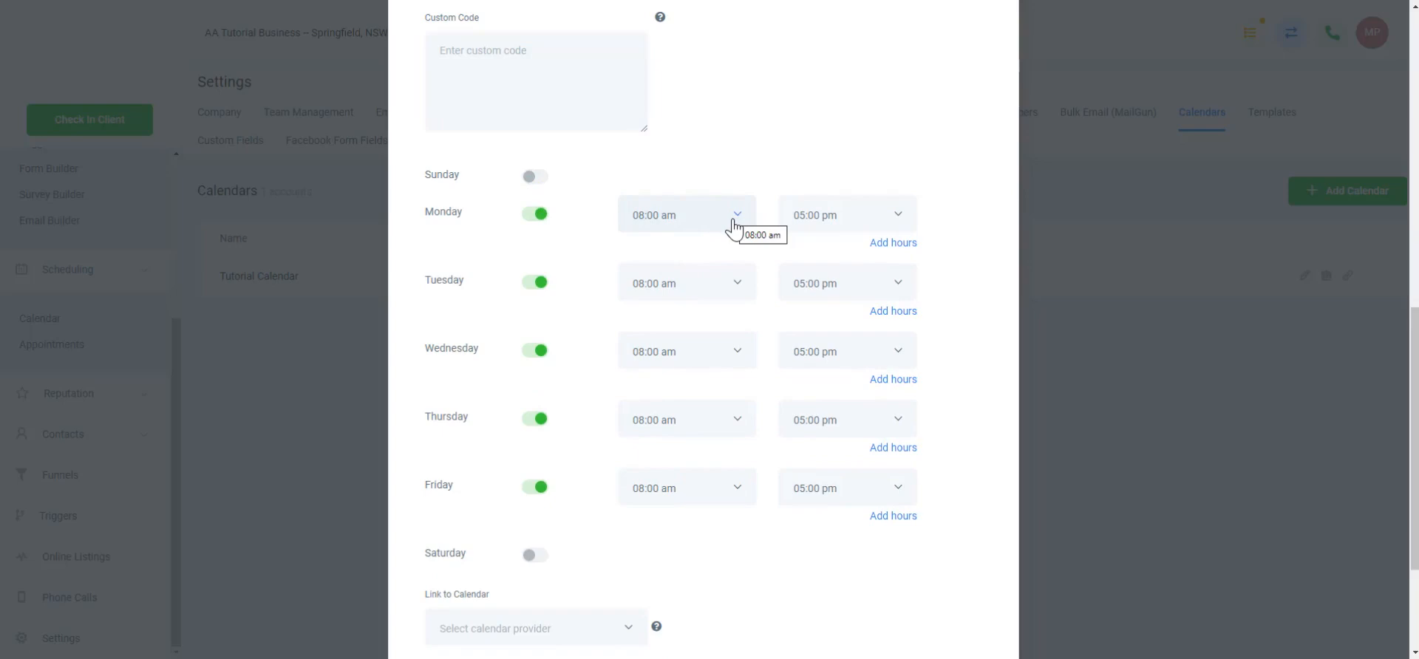
left_click(879, 225)
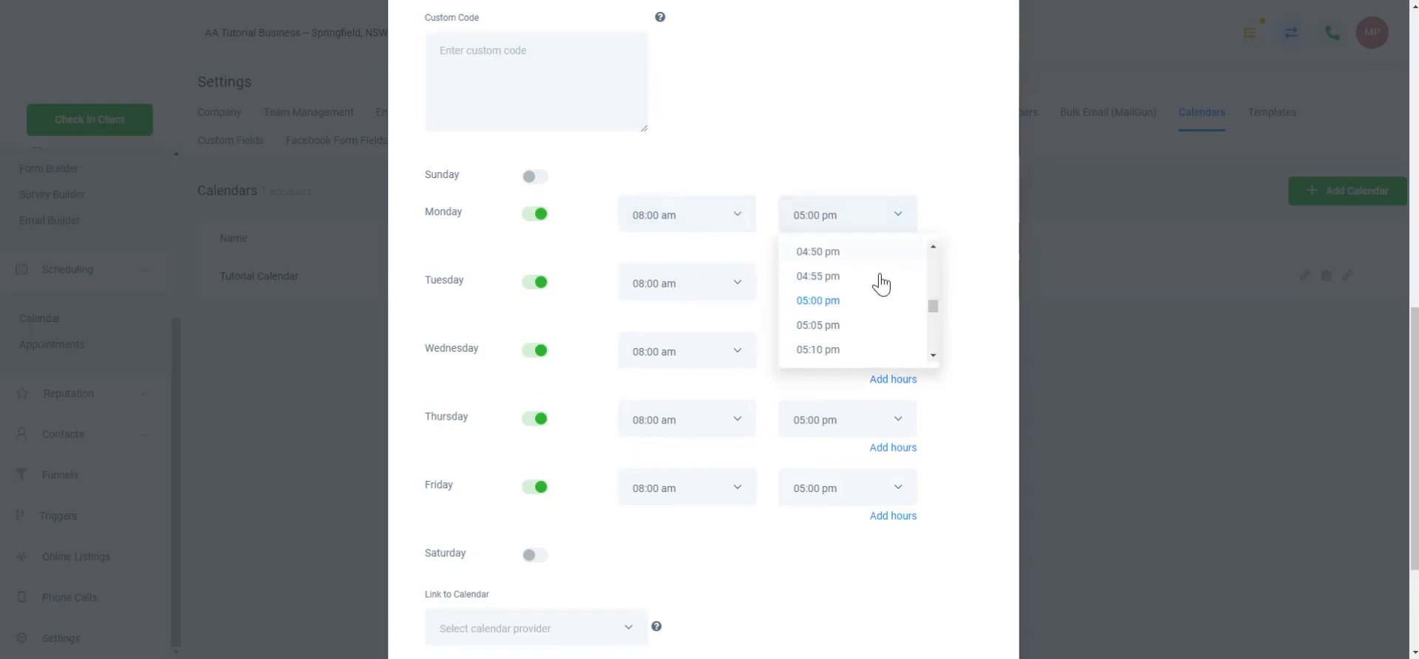
left_click(763, 189)
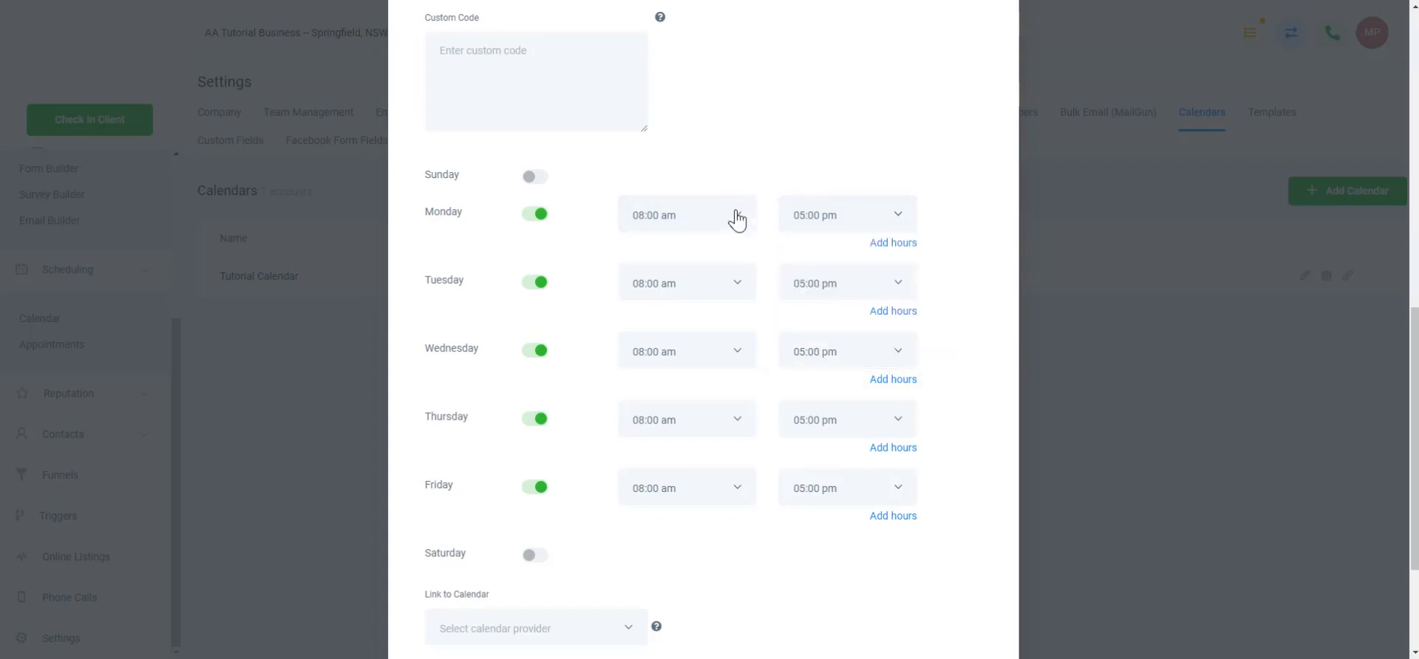
- Set Monday's availability to 07:00 am–03:00 pm, and reset it by switching Monday off and back on
left_click(737, 220)
scroll(711, 295, "up", 4)
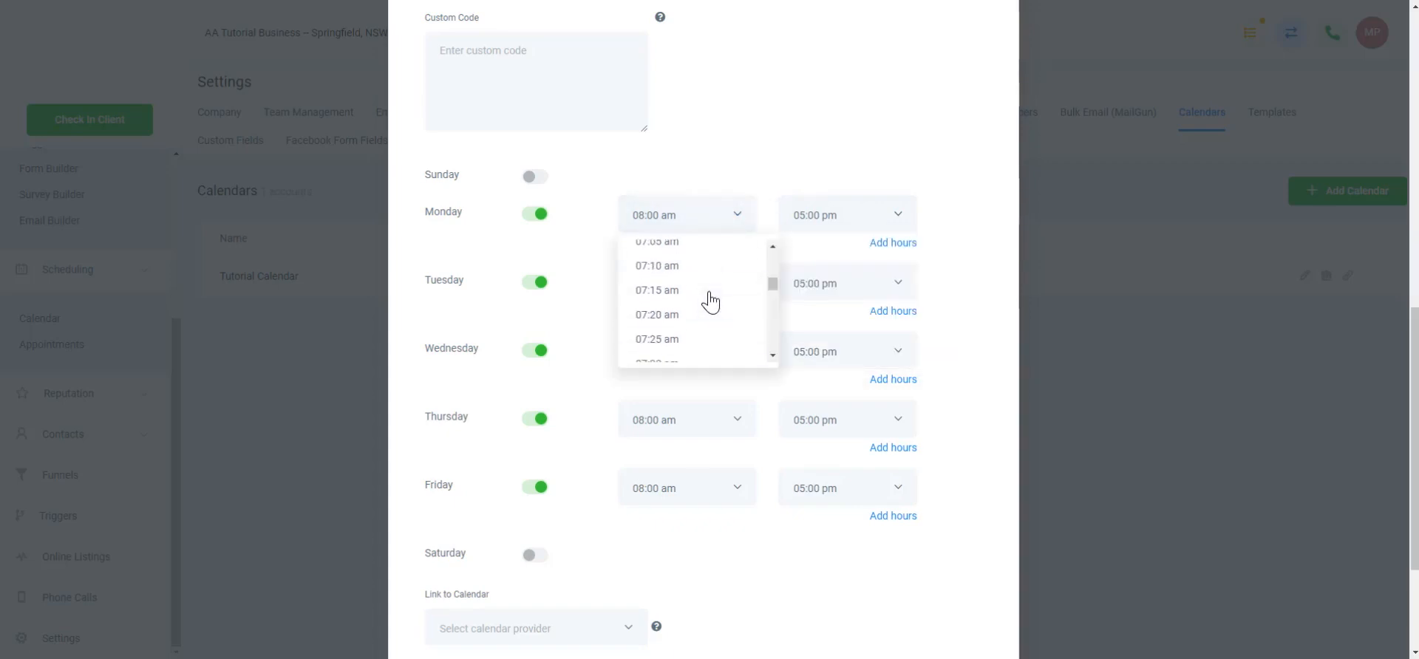
scroll(709, 300, "up", 2)
left_click(703, 270)
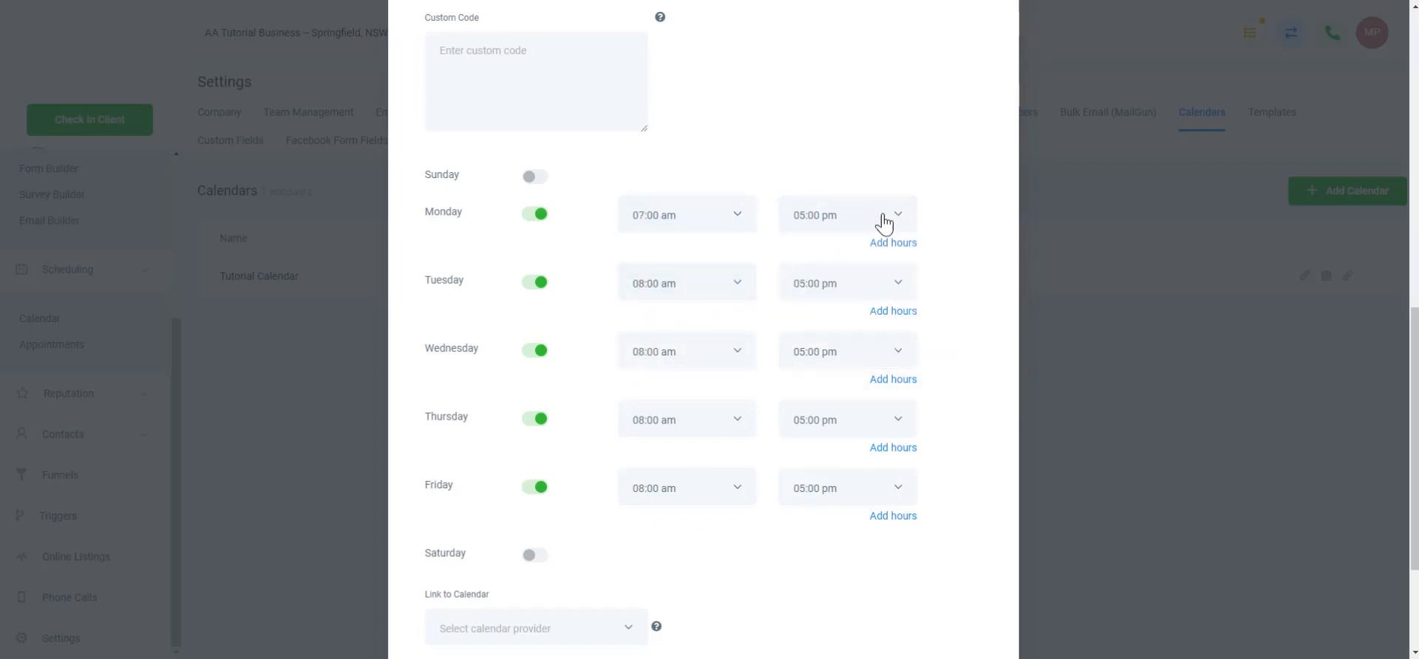
left_click(884, 222)
scroll(848, 298, "up", 5)
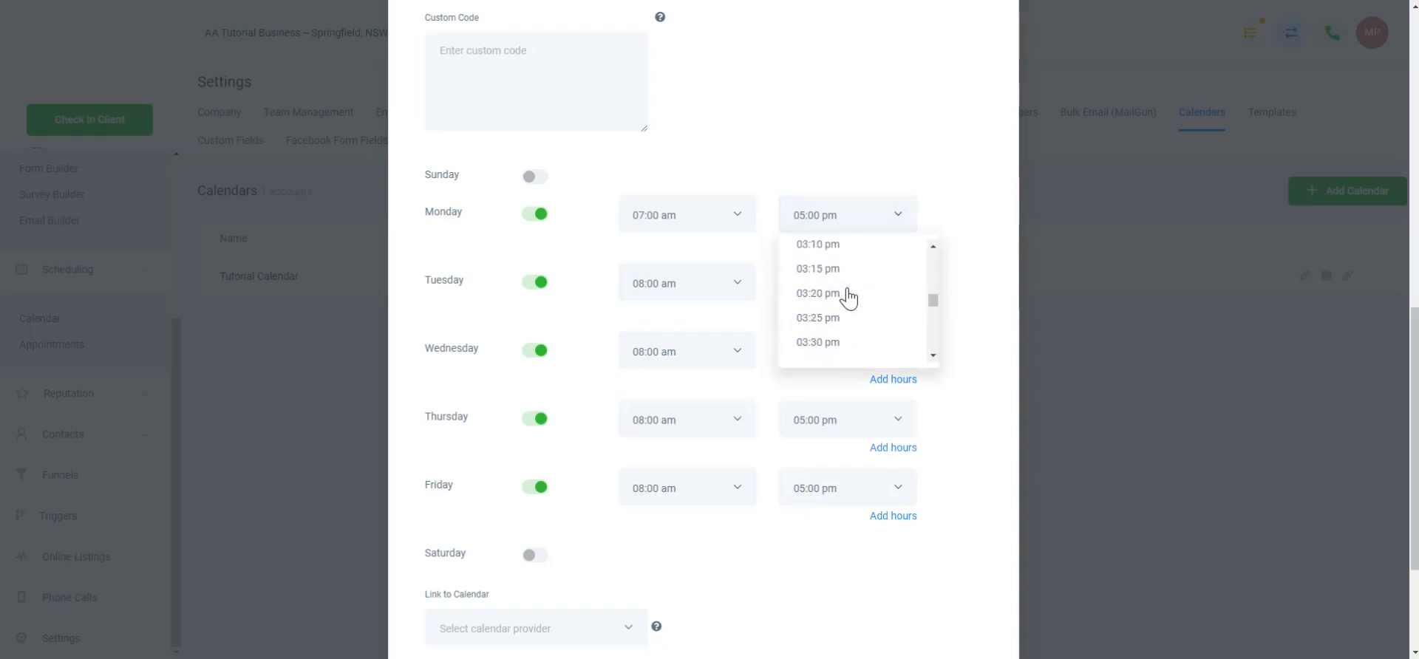
scroll(848, 298, "up", 2)
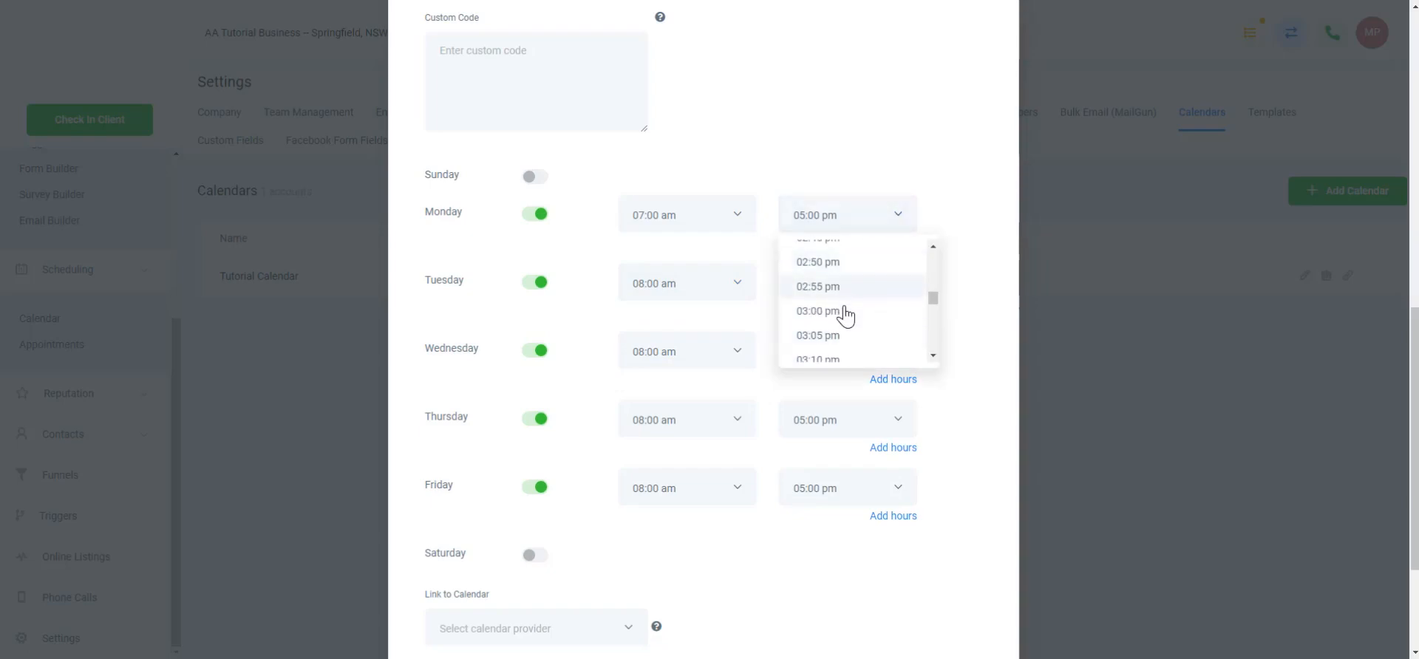
left_click(843, 312)
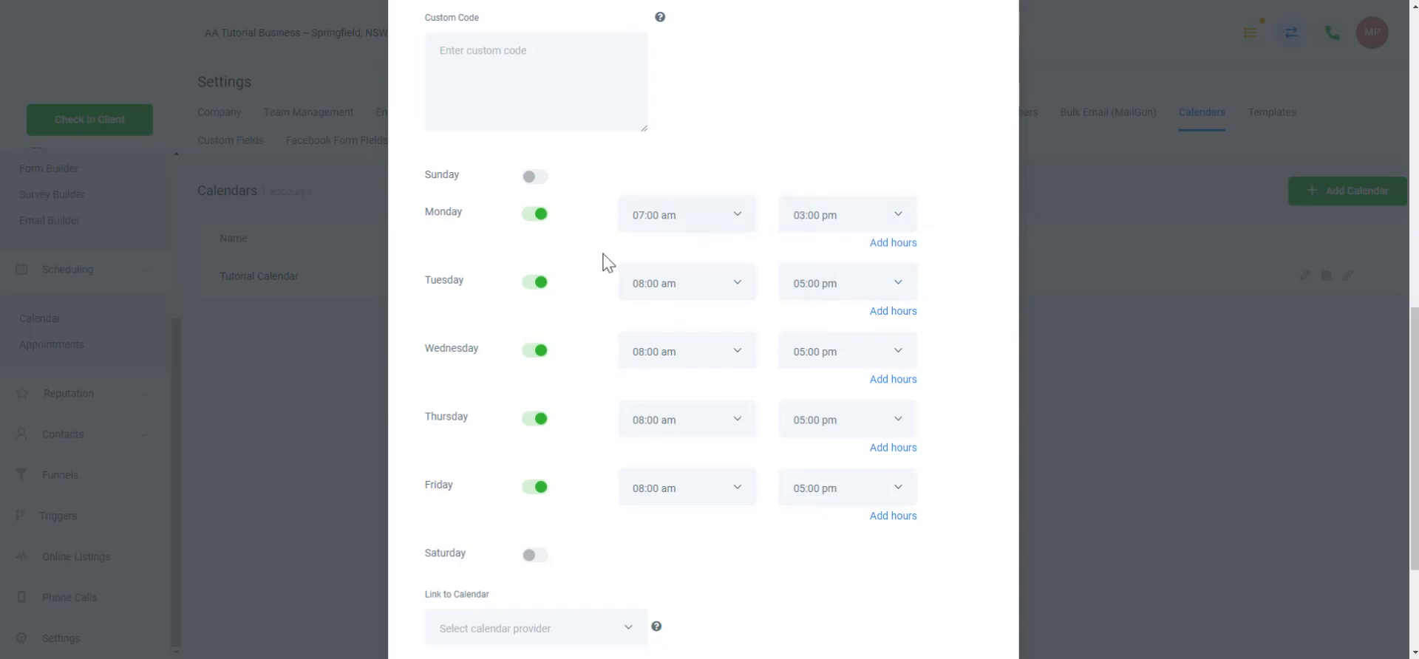
left_click(534, 214)
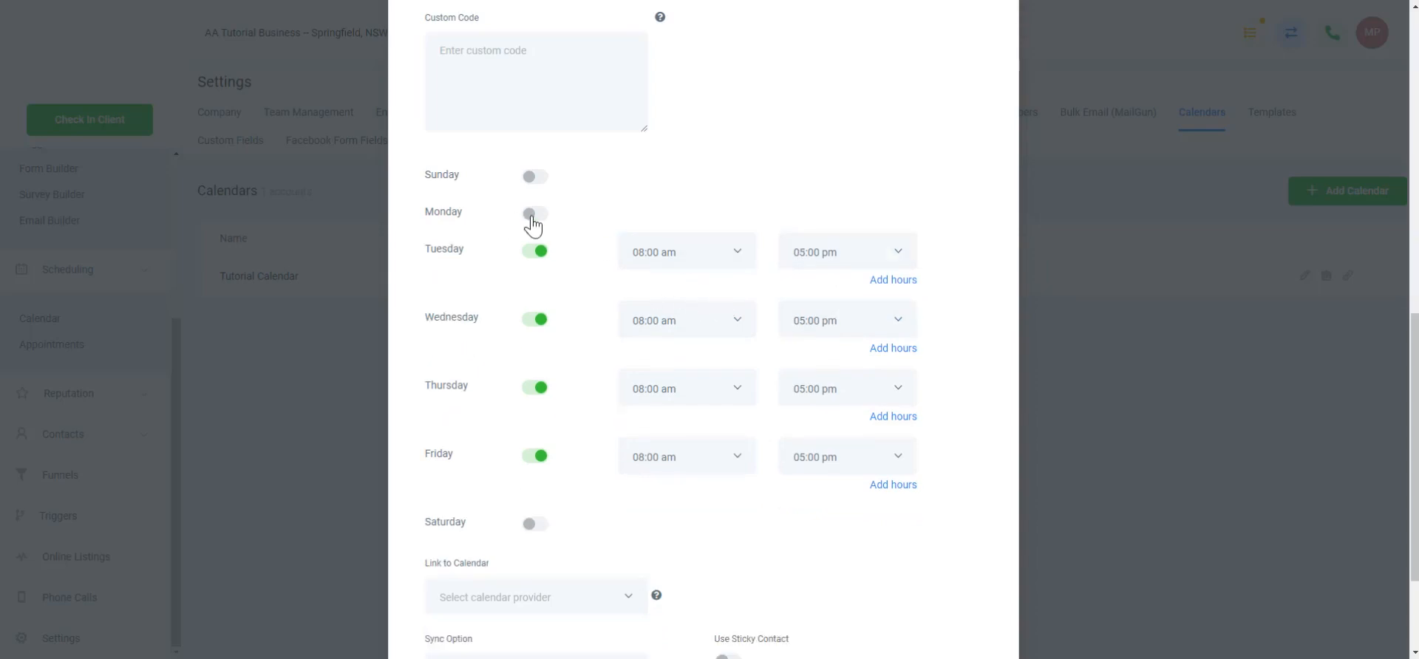
left_click(533, 216)
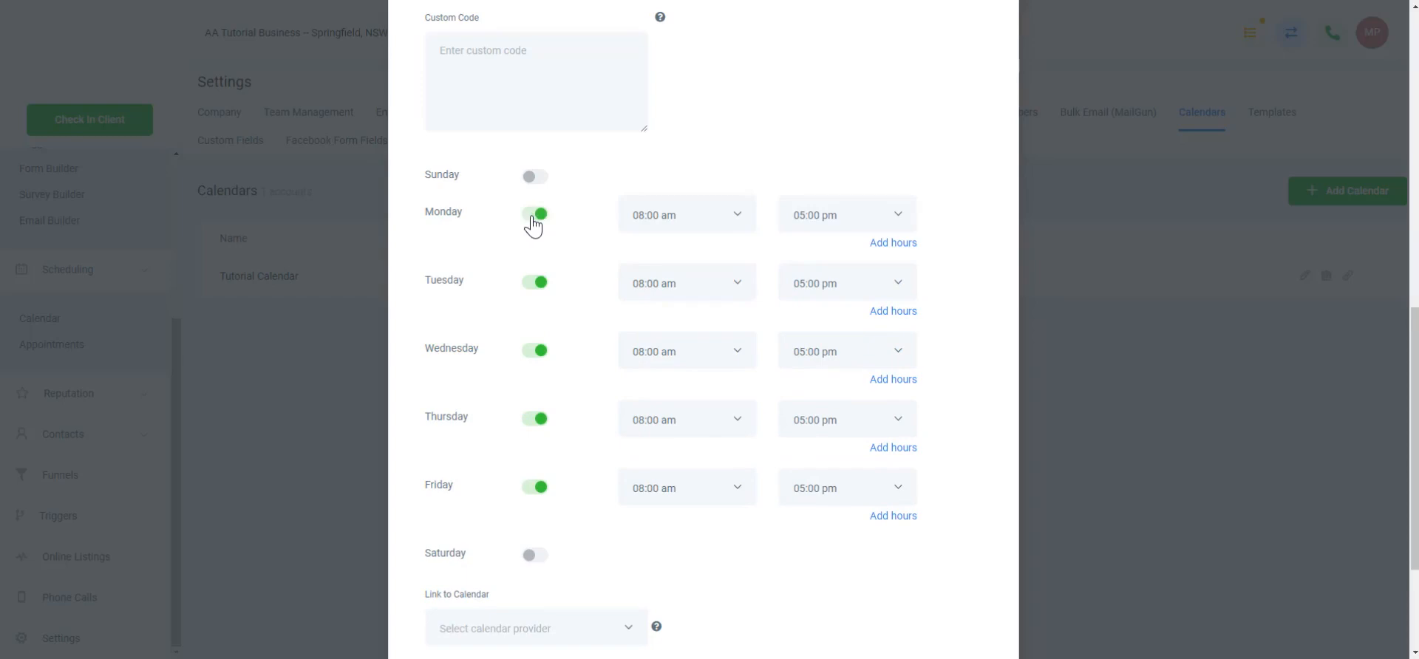
- Set Monday's availability to start at 07:00 am and end at 12:00 pm
left_click(735, 220)
scroll(696, 296, "up", 4)
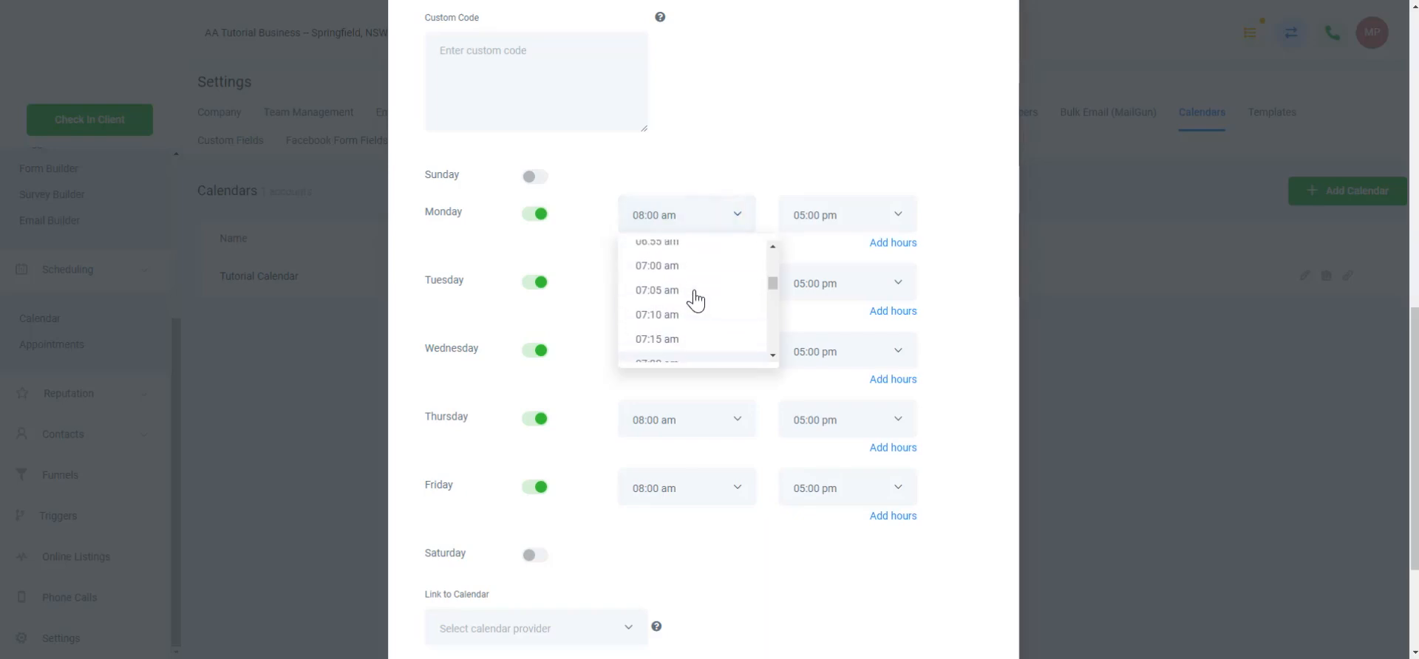
left_click(689, 274)
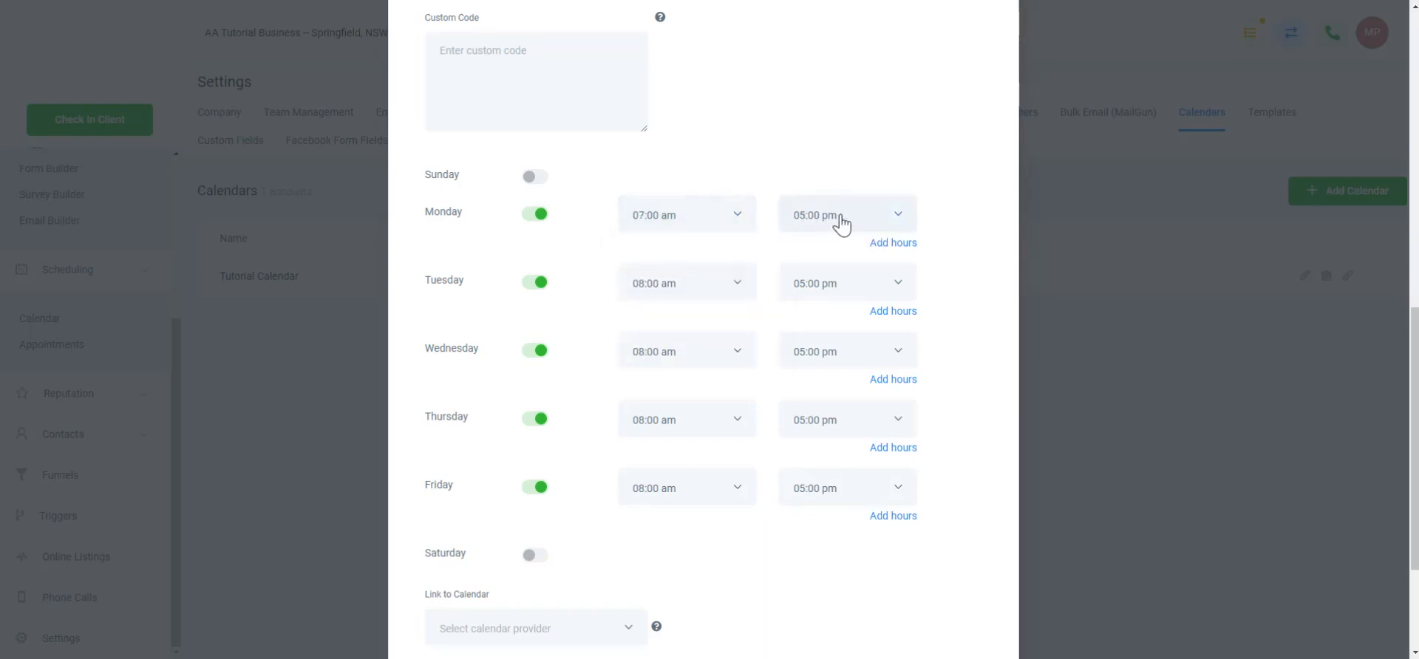
left_click(840, 222)
scroll(843, 303, "up", 8)
scroll(843, 307, "up", 12)
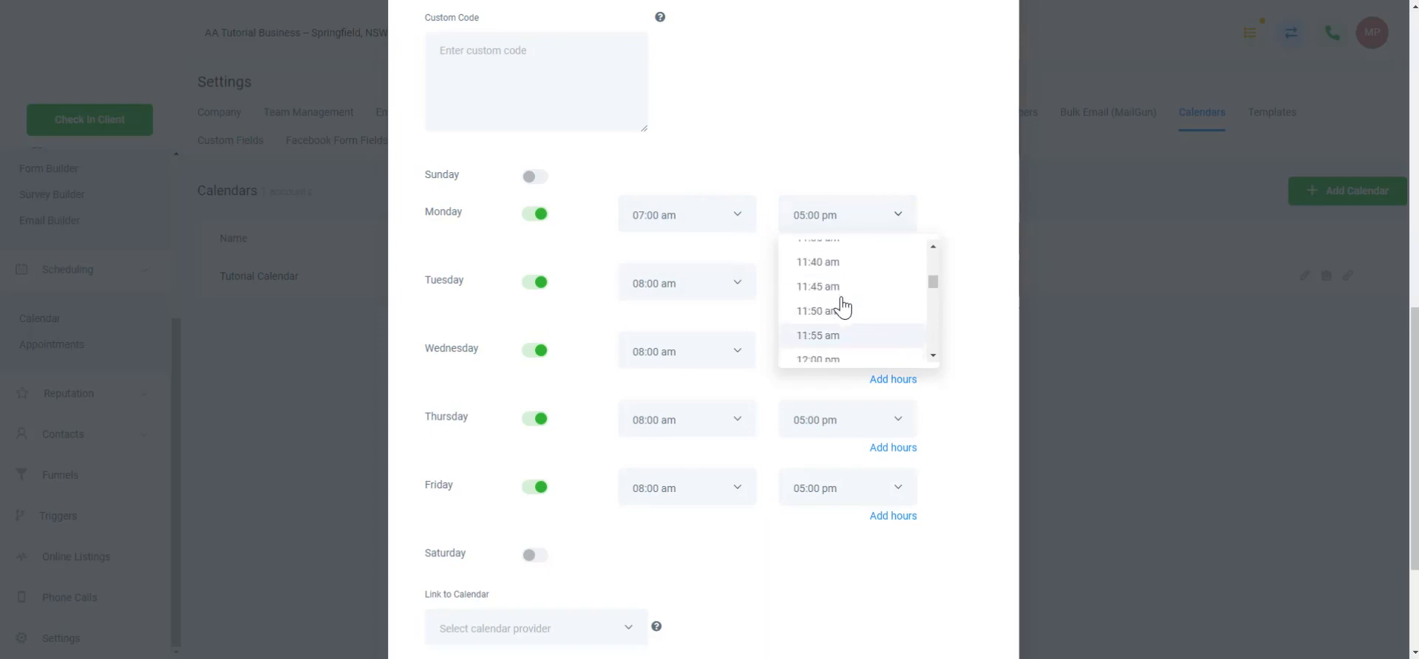
left_click(843, 308)
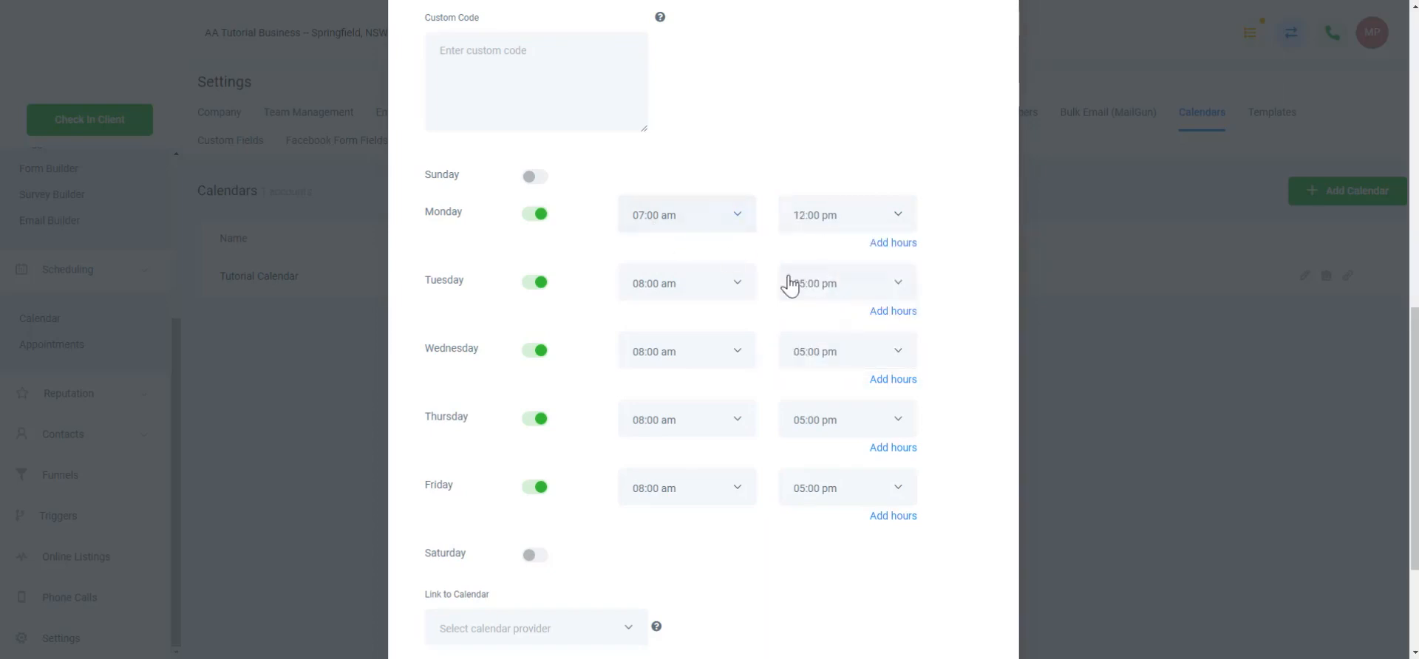
- Add a second block of hours to Monday, running from 04:00 pm to 06:30 pm
left_click(895, 244)
left_click(691, 258)
scroll(686, 366, "down", 10)
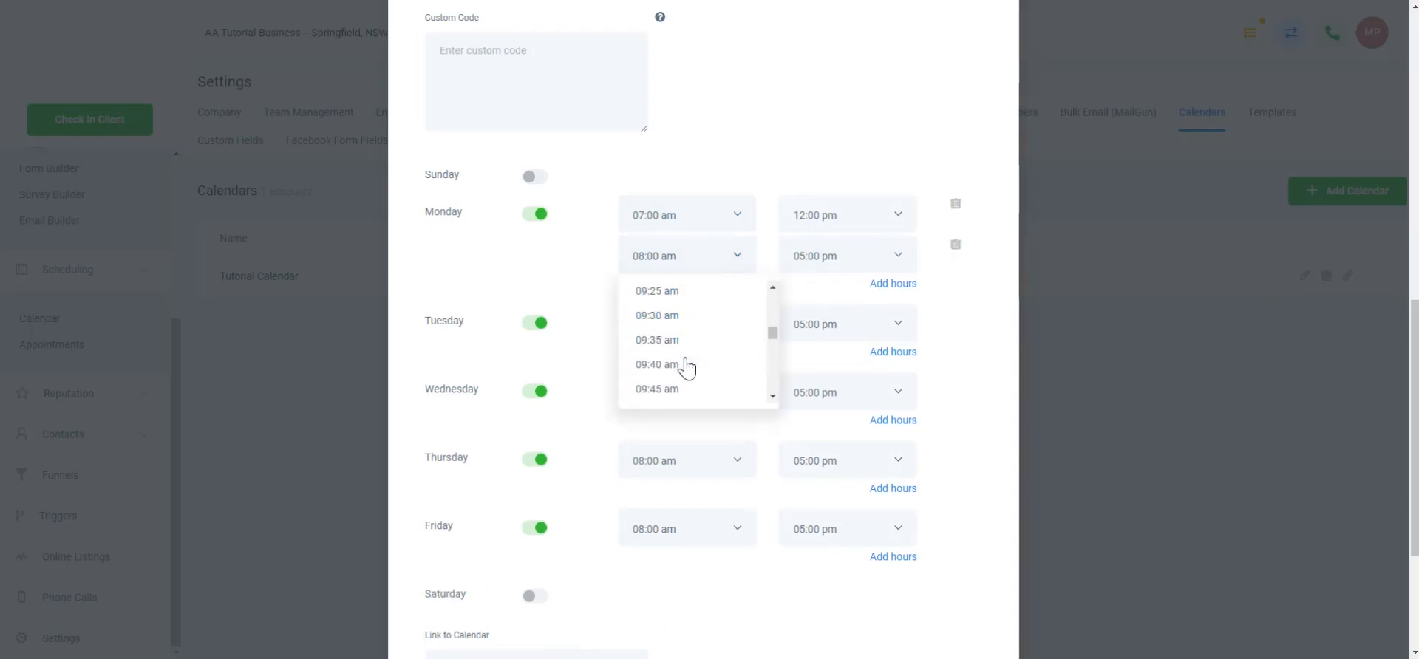
scroll(686, 366, "down", 7)
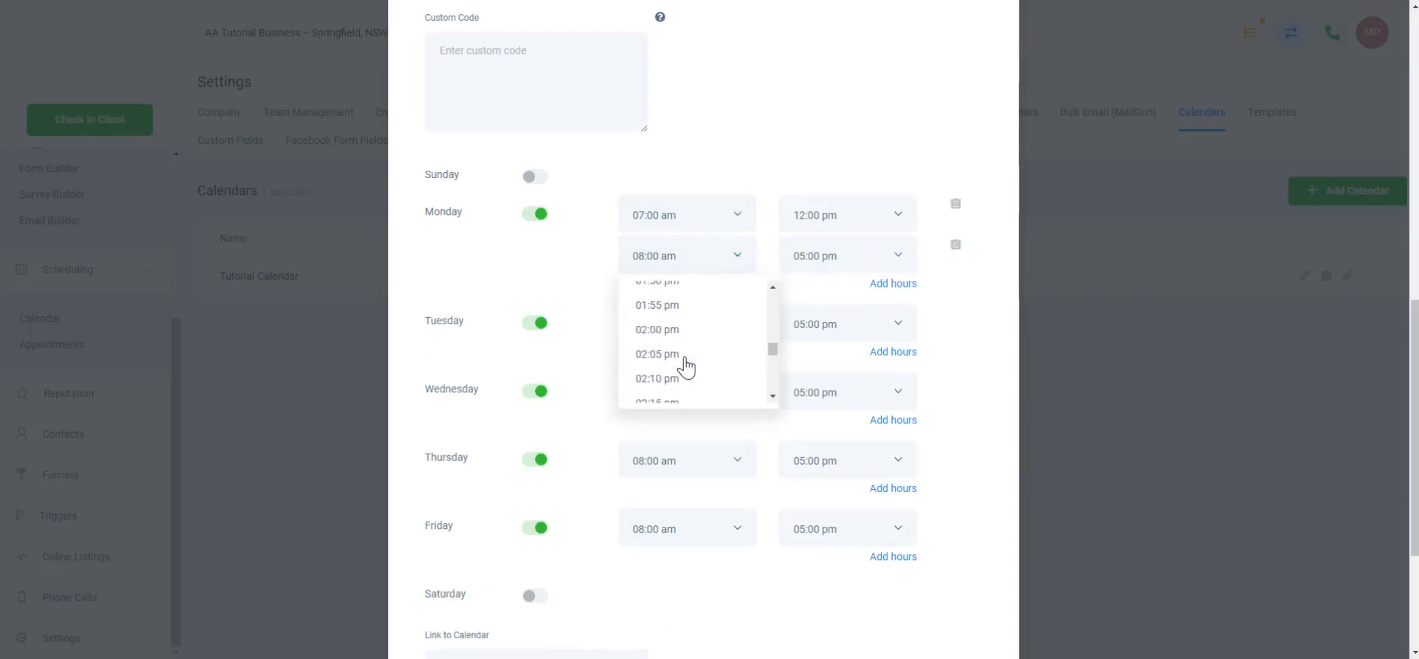
scroll(686, 366, "down", 3)
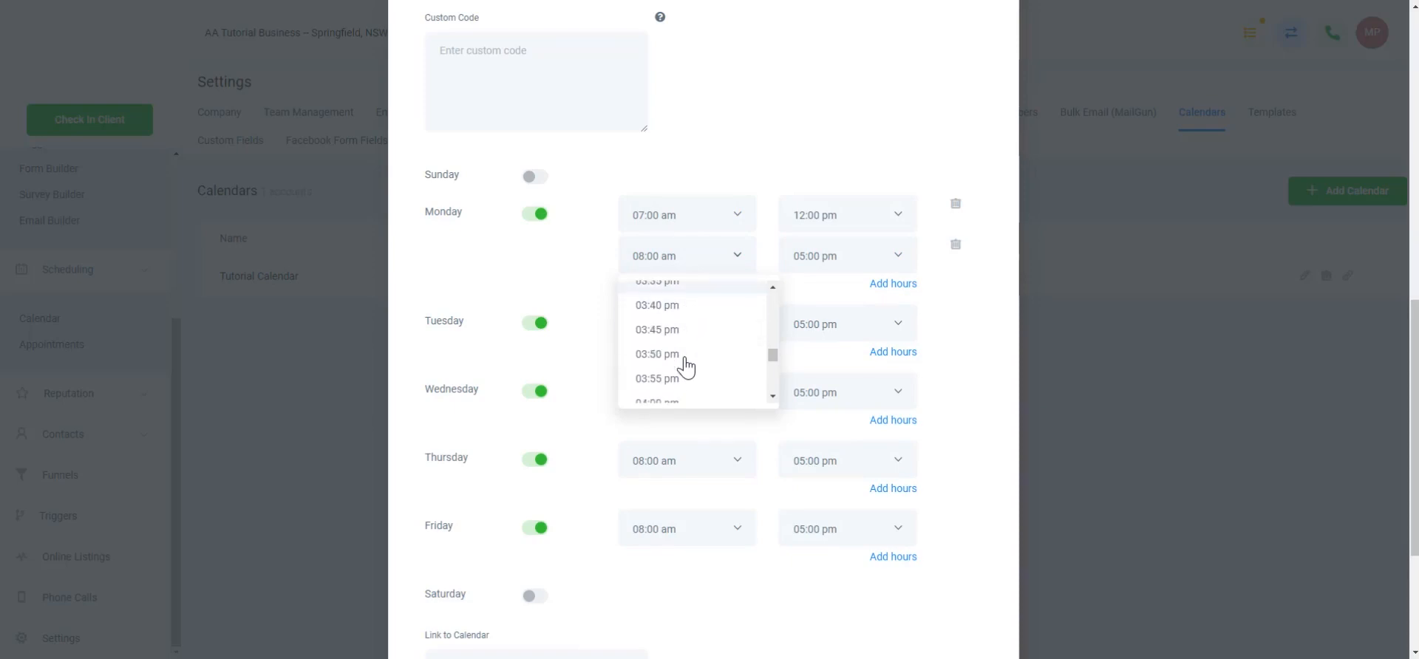
scroll(688, 349, "up", 1)
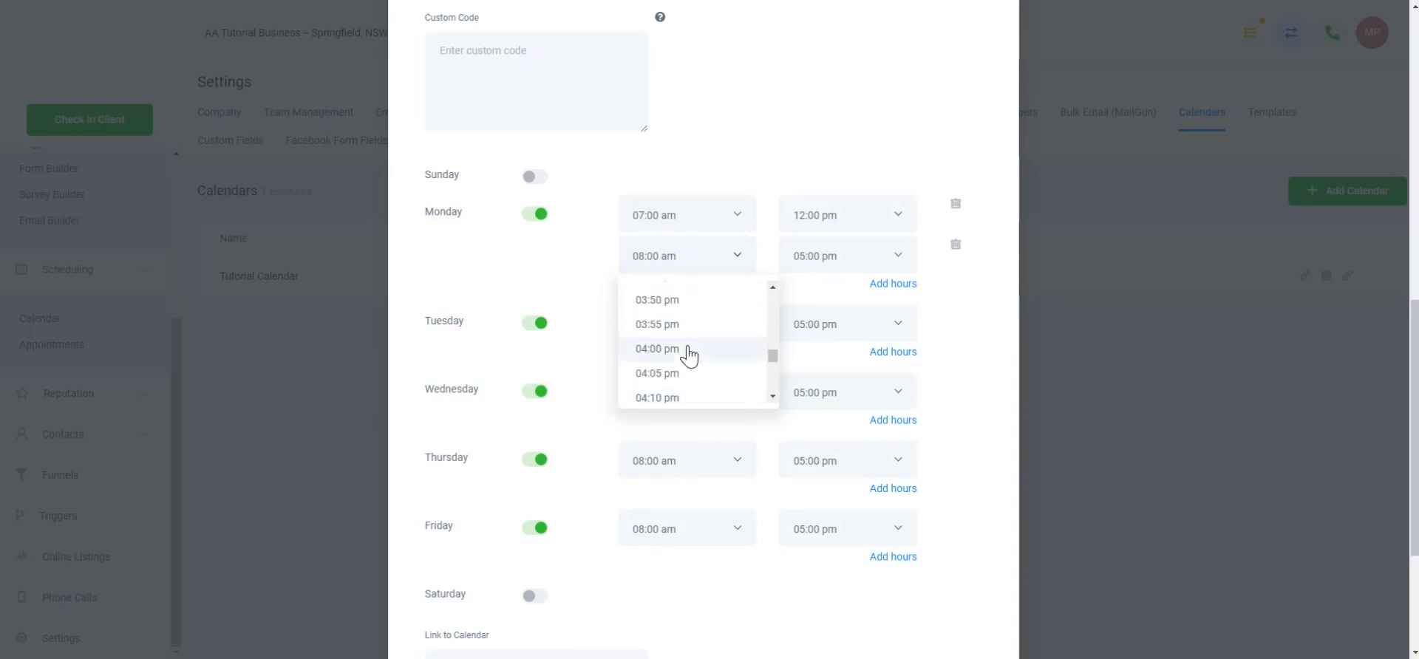
left_click(688, 351)
left_click(870, 259)
scroll(866, 383, "down", 4)
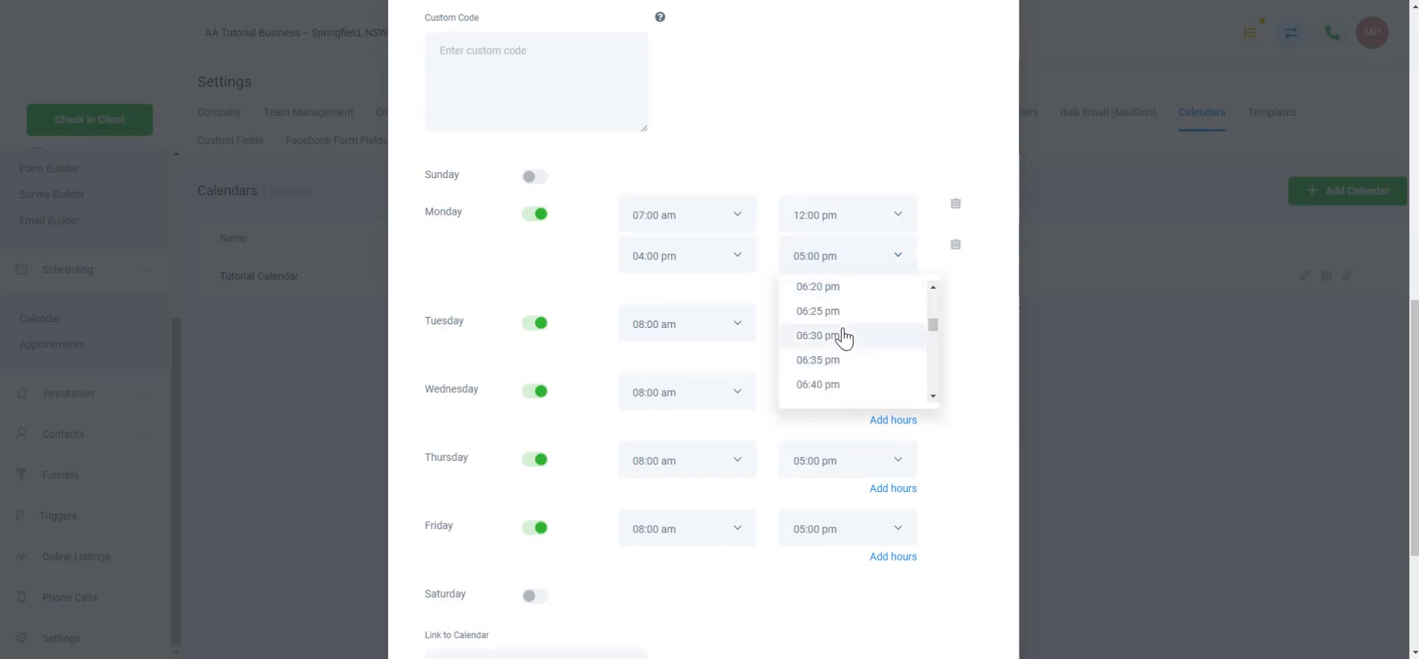
left_click(845, 338)
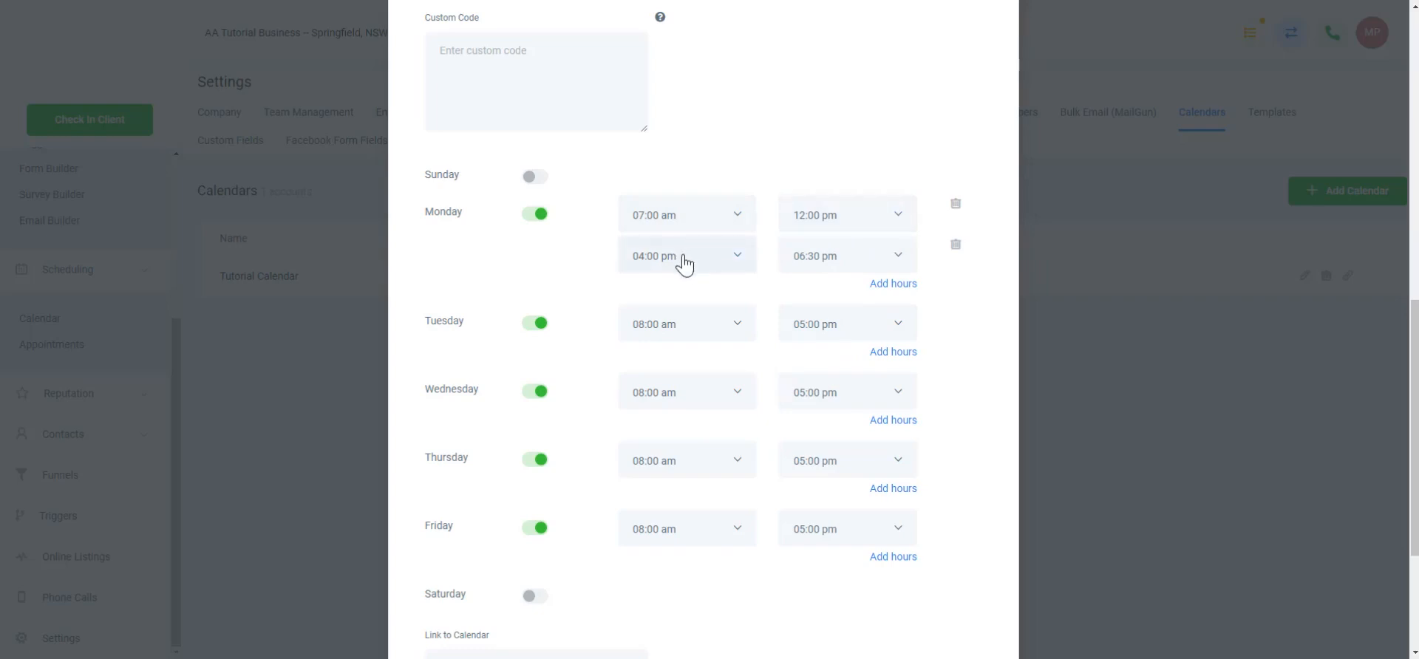
- Set the end of Tuesday's availability to 09:00 am
scroll(667, 370, "up", 1)
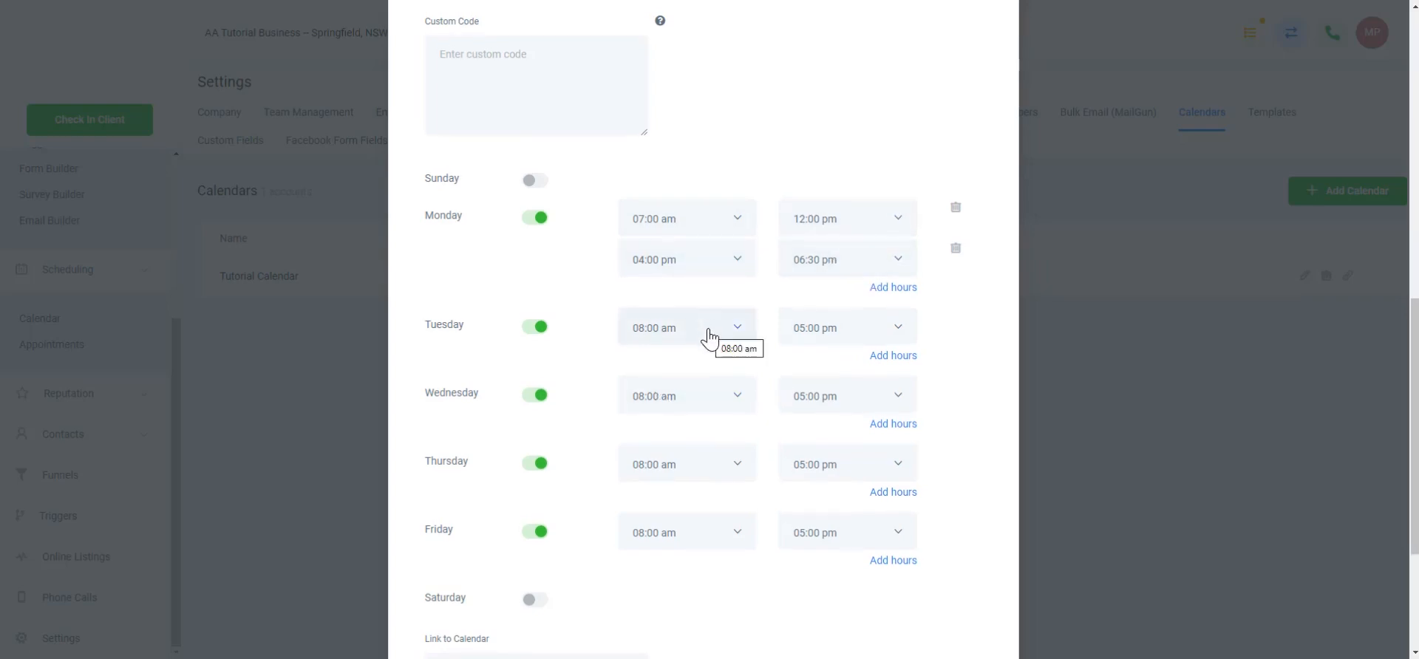
left_click(806, 334)
scroll(835, 414, "up", 15)
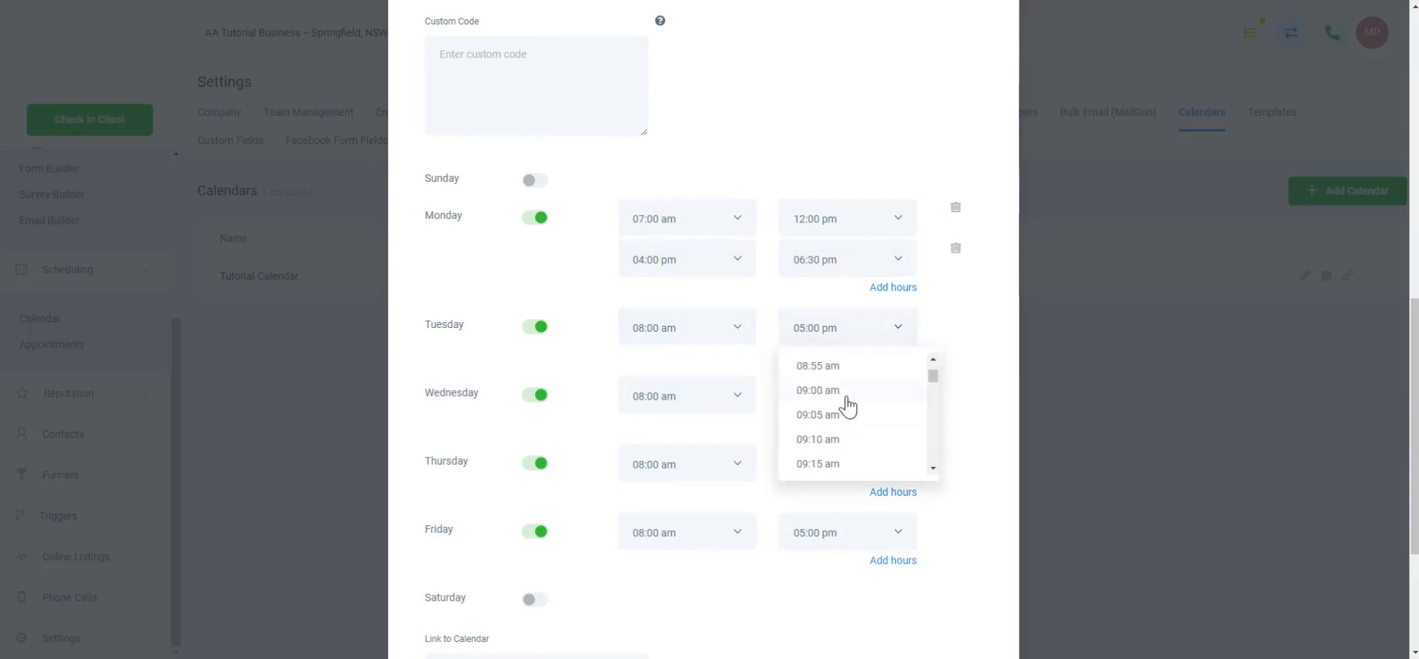
left_click(851, 393)
- Add a second block of hours to Tuesday, running from 10:00 am to 11:00 pm
left_click(890, 356)
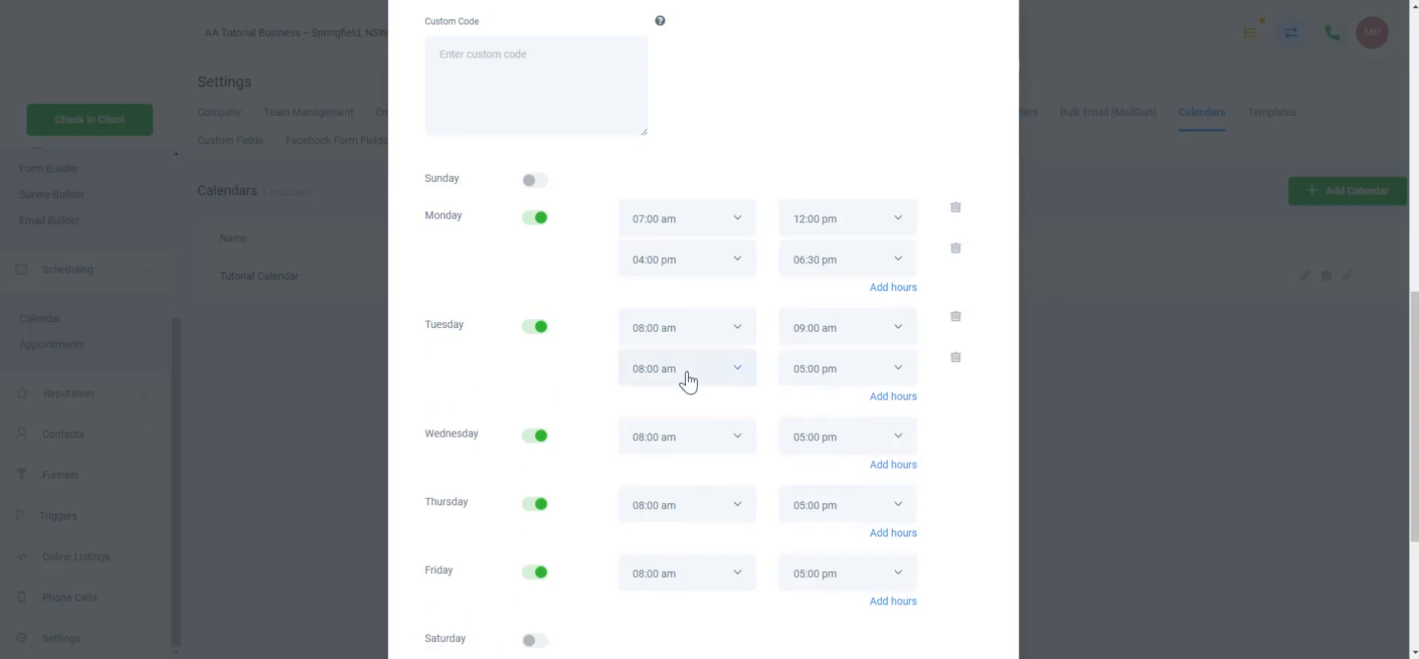
left_click(688, 374)
scroll(683, 314, "down", 3)
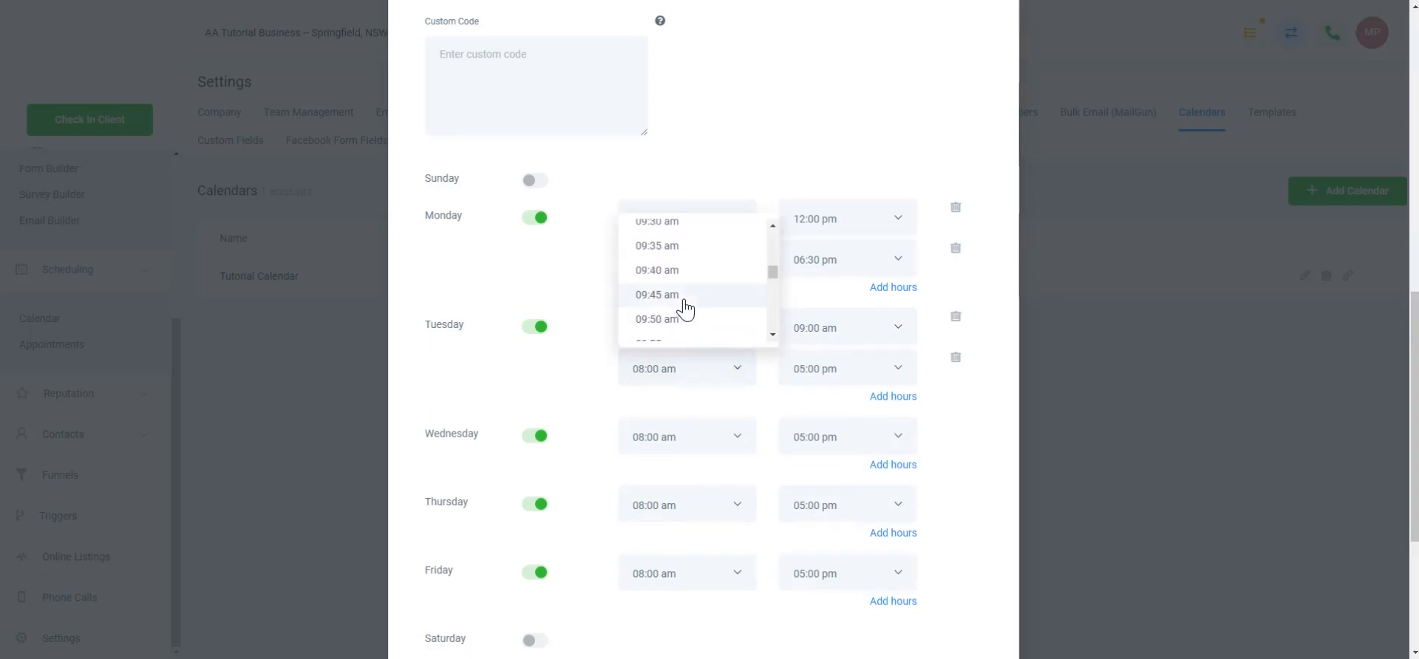
scroll(684, 304, "down", 1)
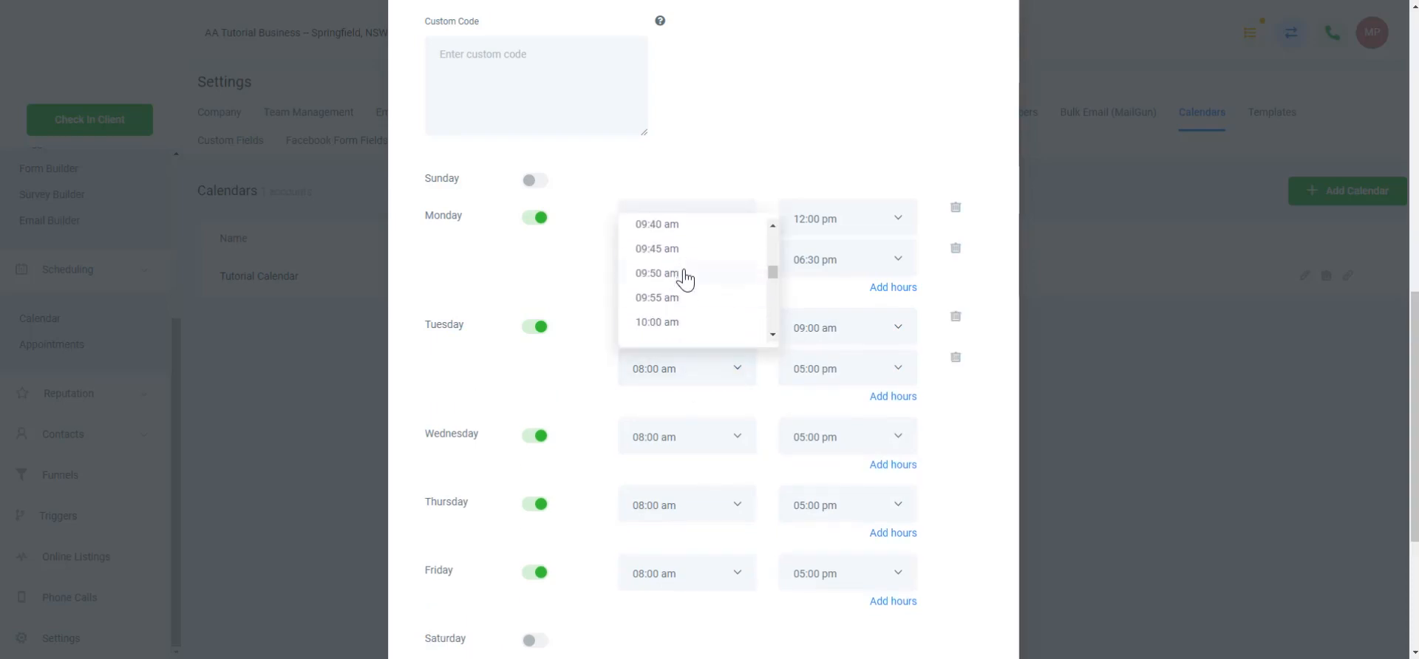
scroll(684, 293, "down", 1)
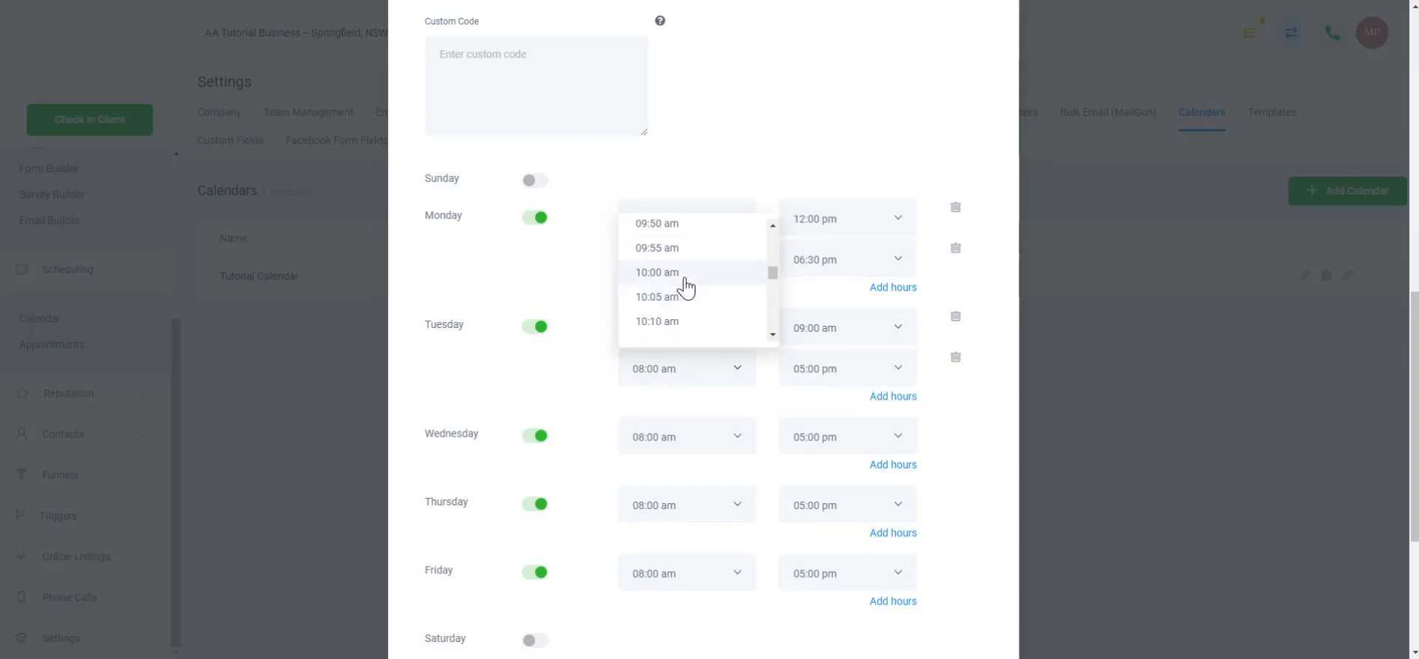
left_click(687, 283)
scroll(701, 323, "down", 4)
scroll(841, 238, "up", 4)
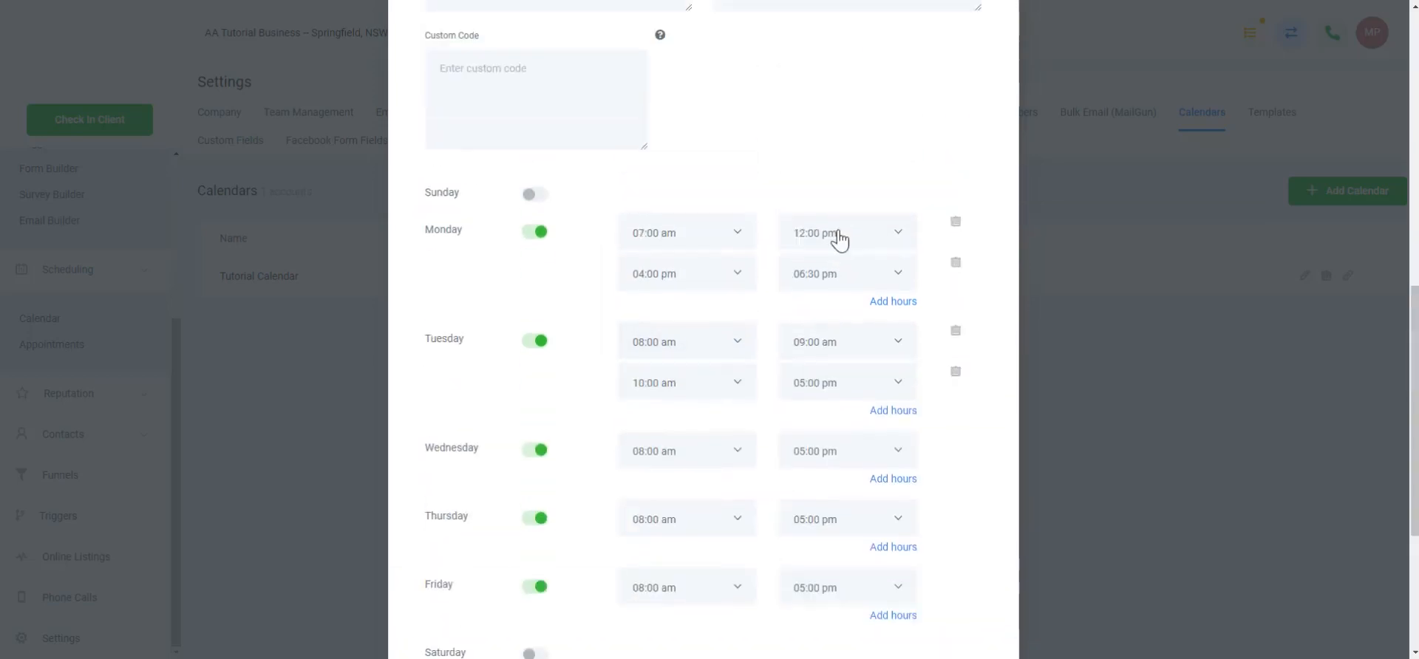
left_click(850, 395)
scroll(844, 303, "down", 3)
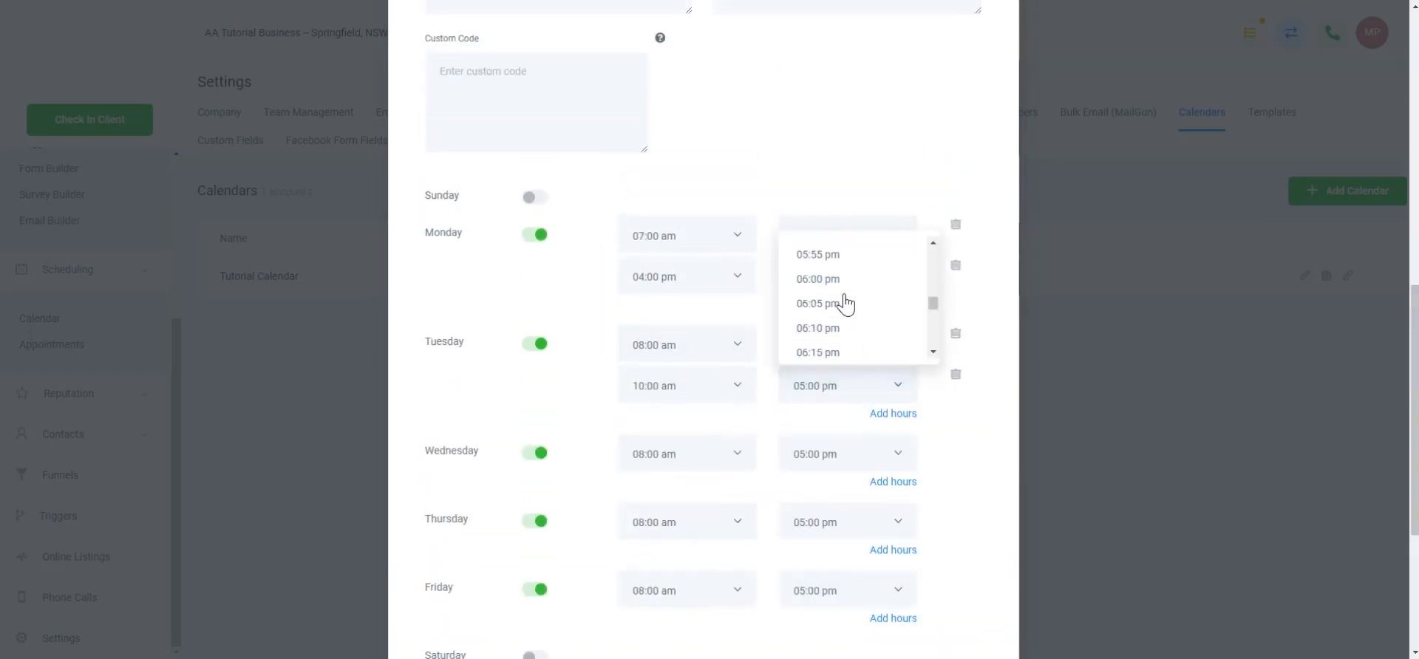
scroll(846, 303, "down", 10)
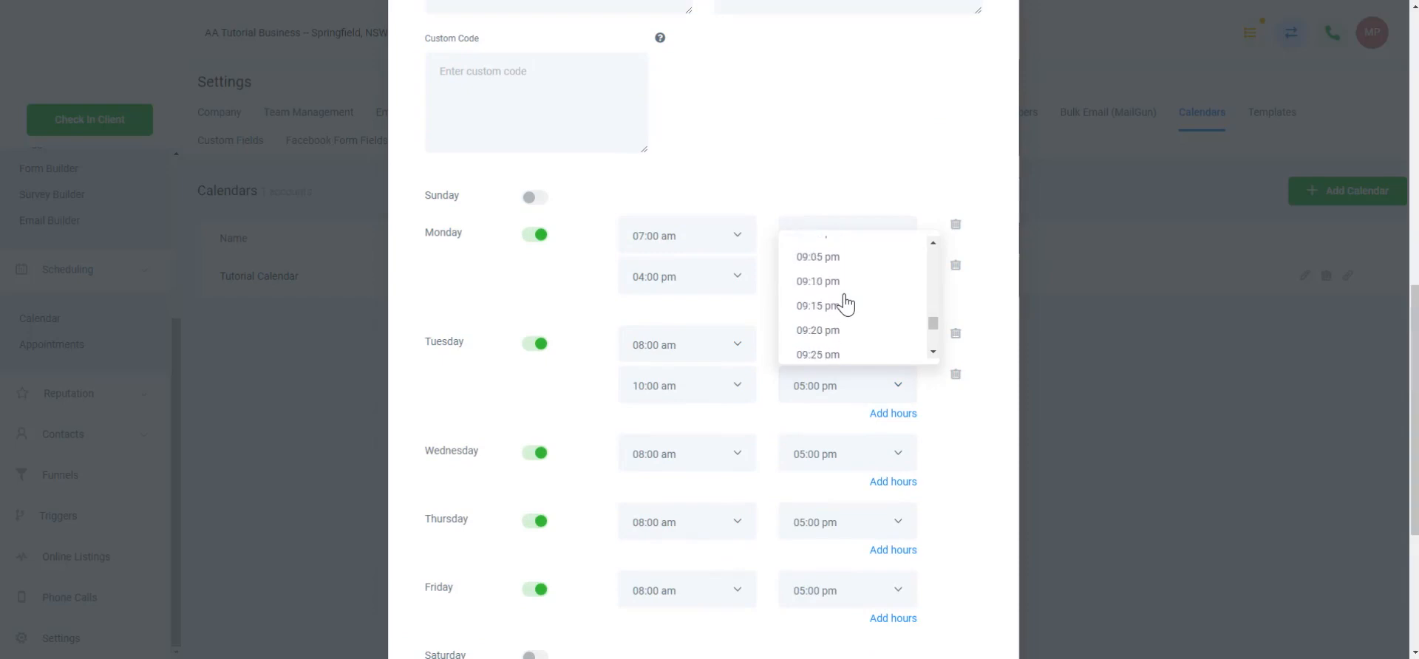
scroll(846, 304, "down", 3)
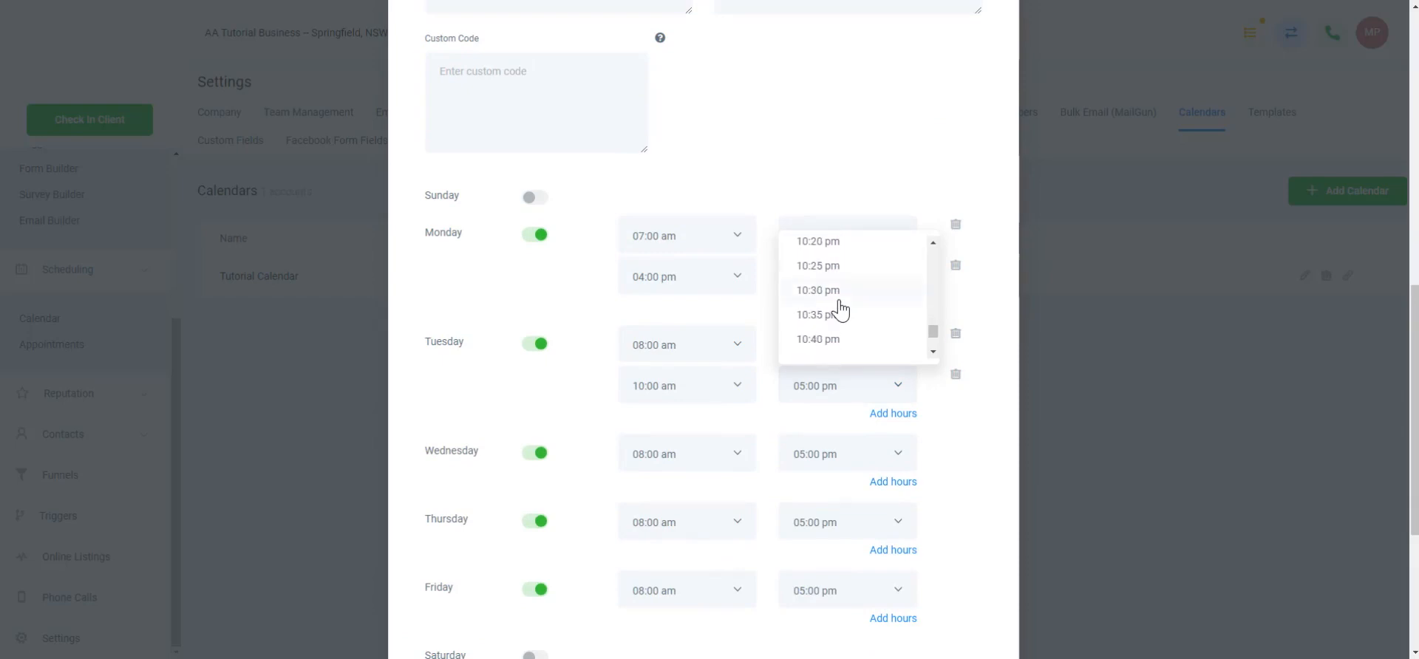
left_click(841, 319)
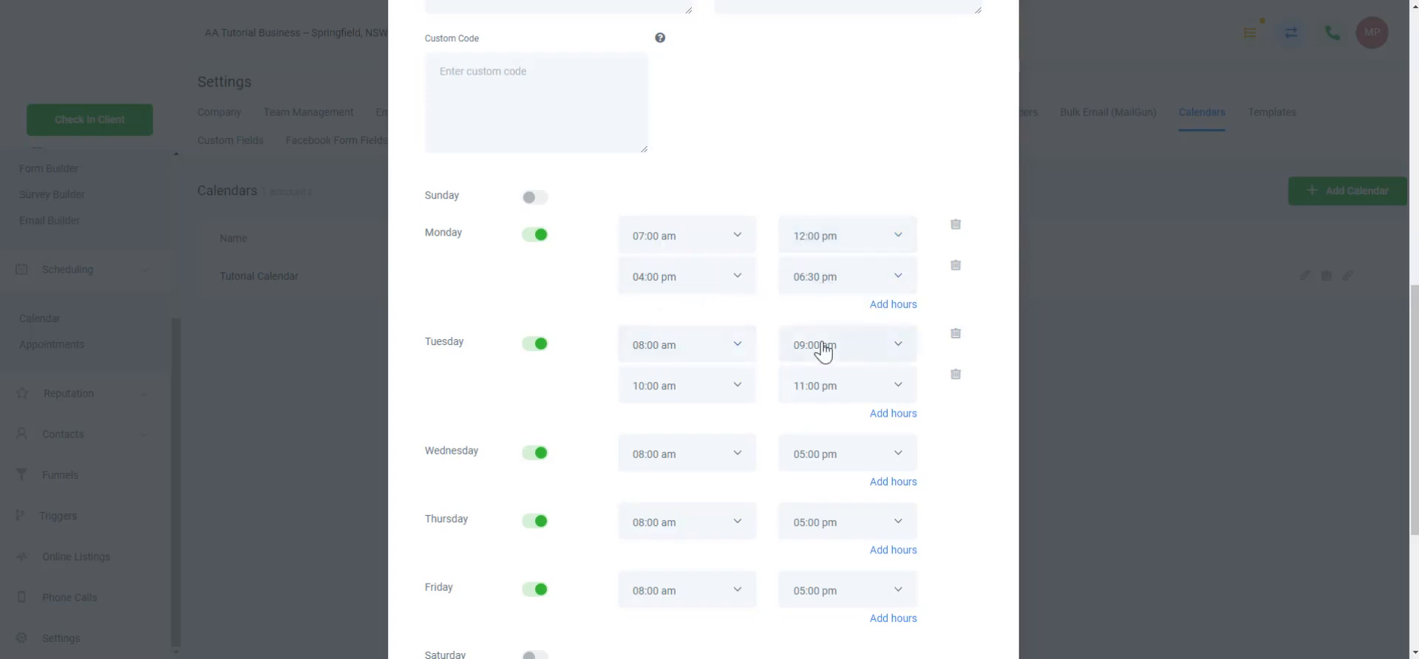
scroll(776, 434, "down", 3)
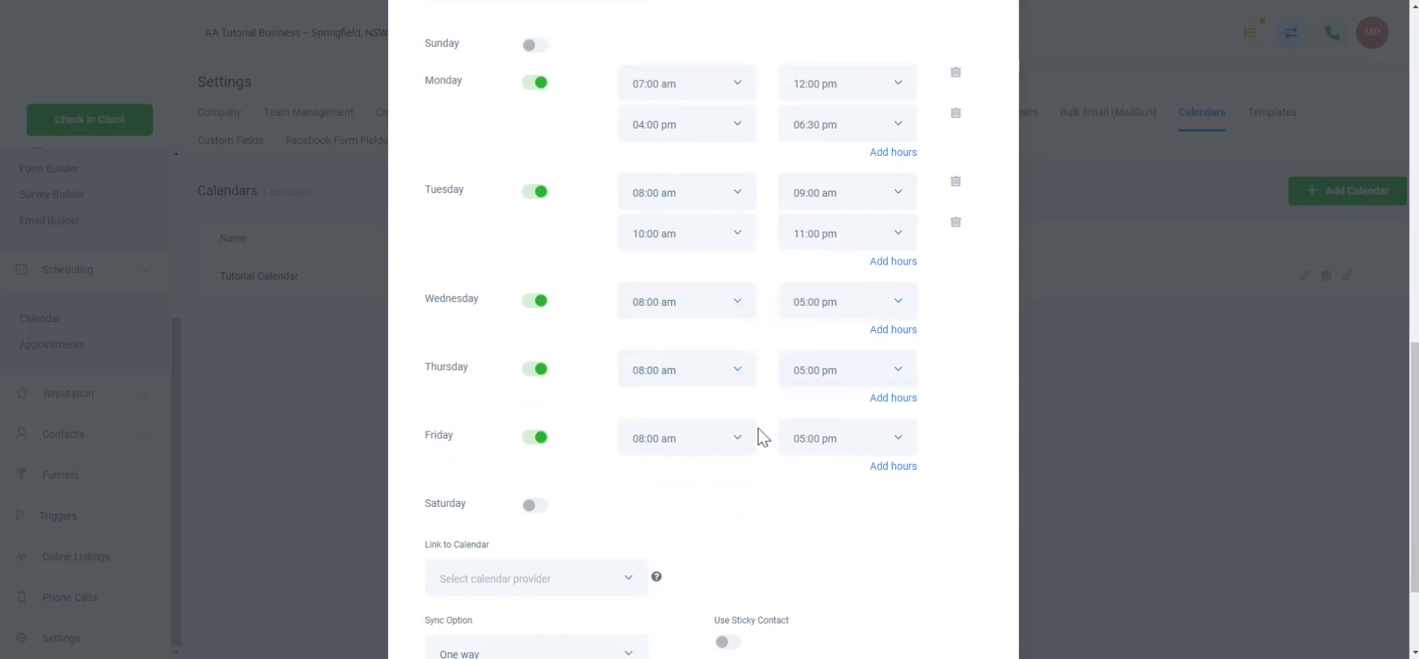
scroll(739, 469, "down", 2)
scroll(752, 452, "up", 9)
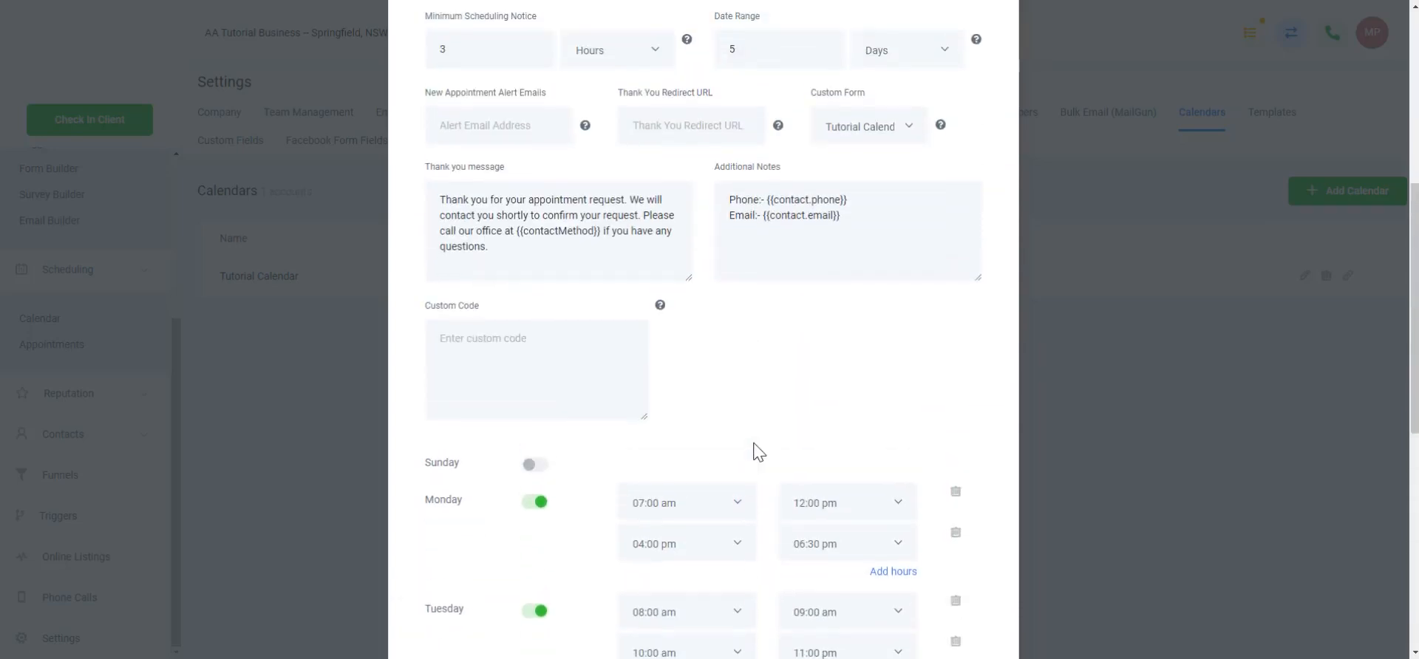
scroll(759, 451, "up", 2)
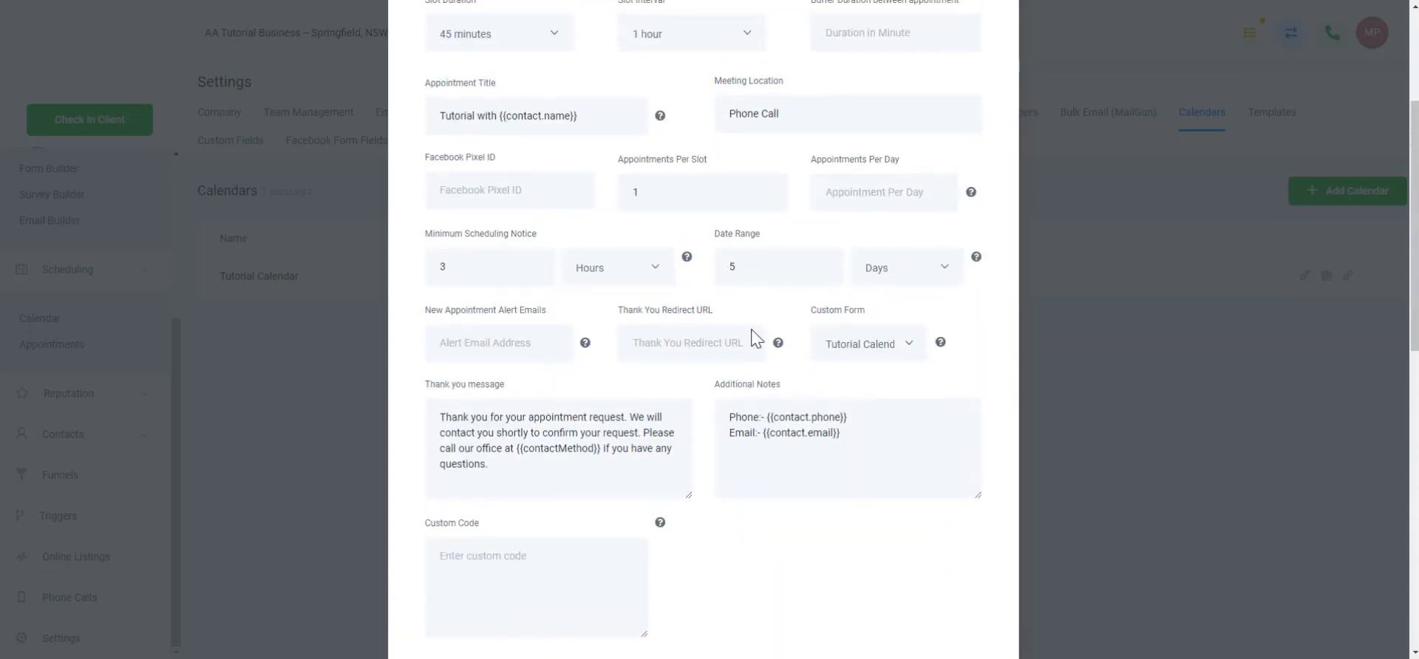
scroll(773, 508, "down", 8)
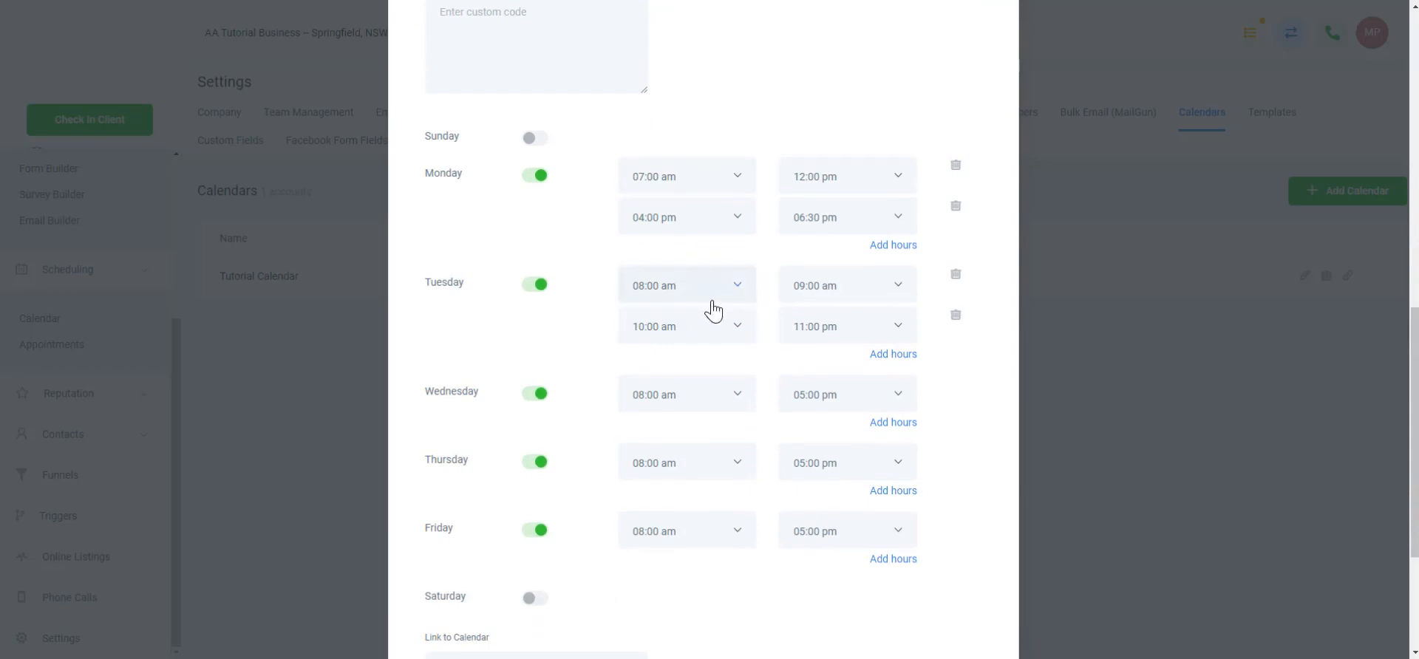
- Check the starting times offered on Tutorial Calendar's booking page for Monday, October 28, and Tuesday, October 29, 2019, including the late PM slots
scroll(768, 340, "down", 4)
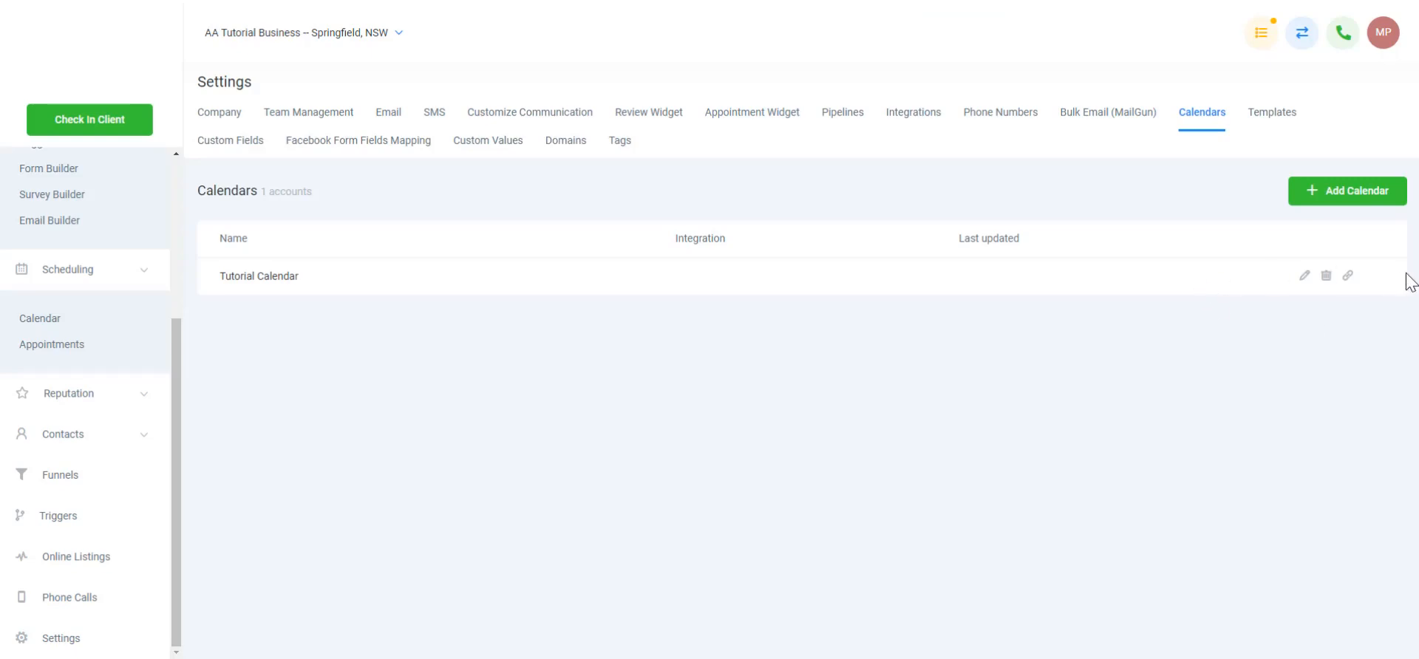
left_click(1348, 276)
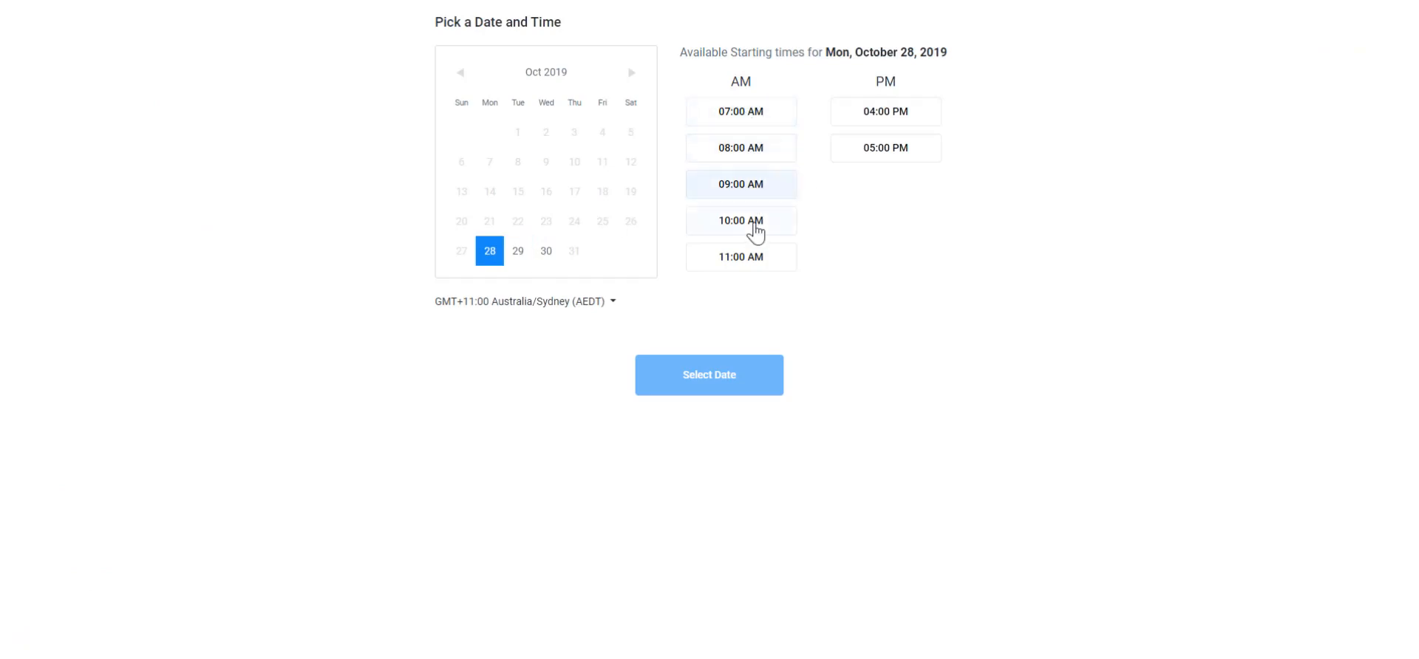
left_click(518, 252)
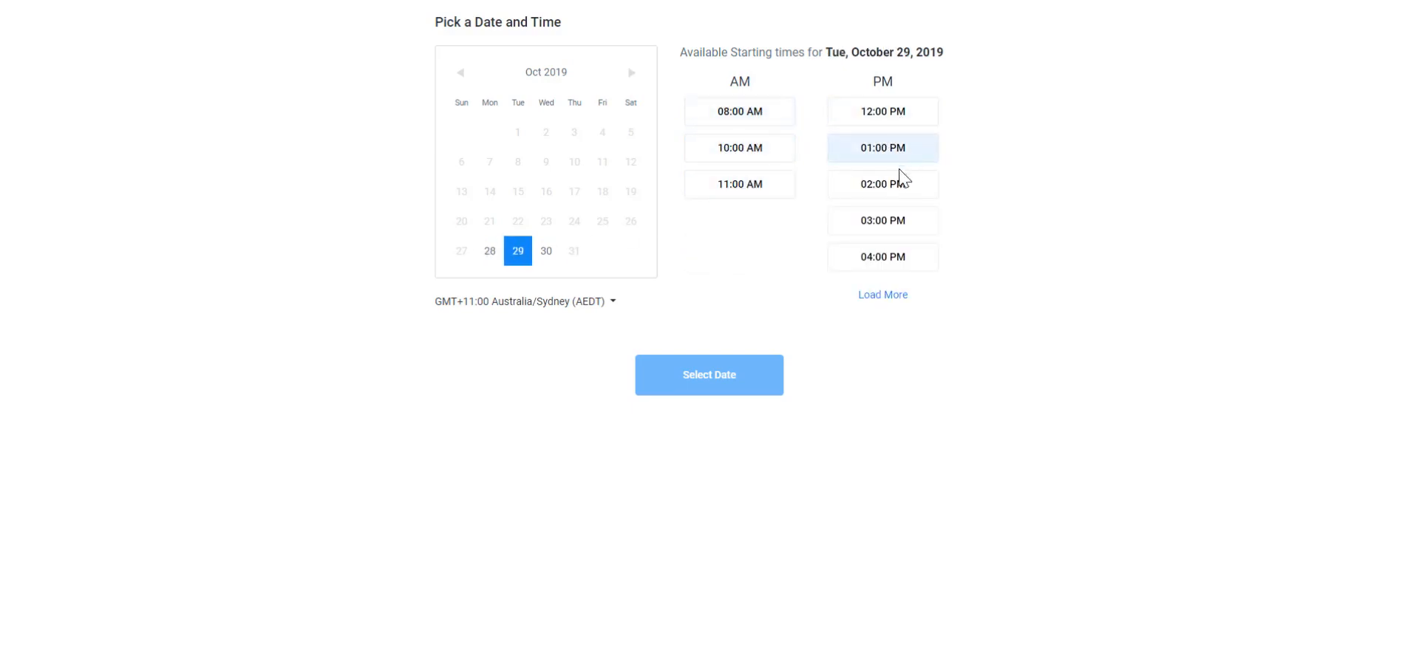
left_click(895, 296)
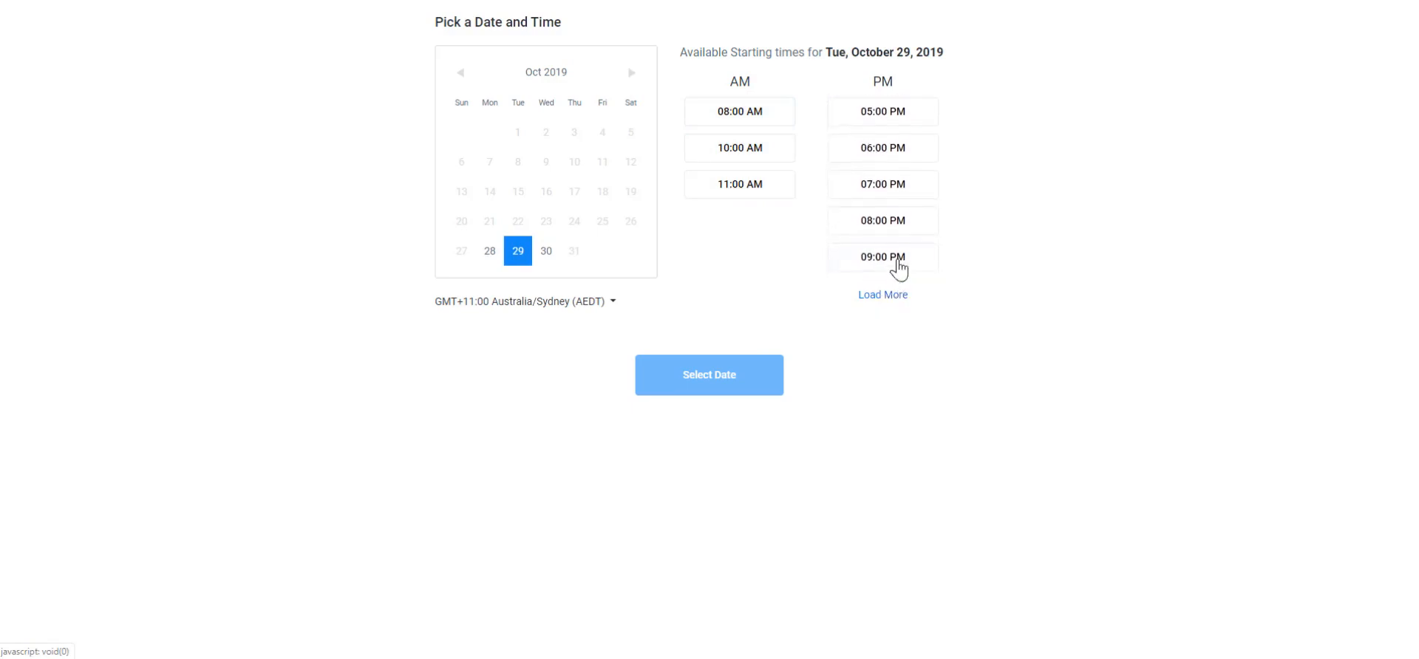
left_click(891, 297)
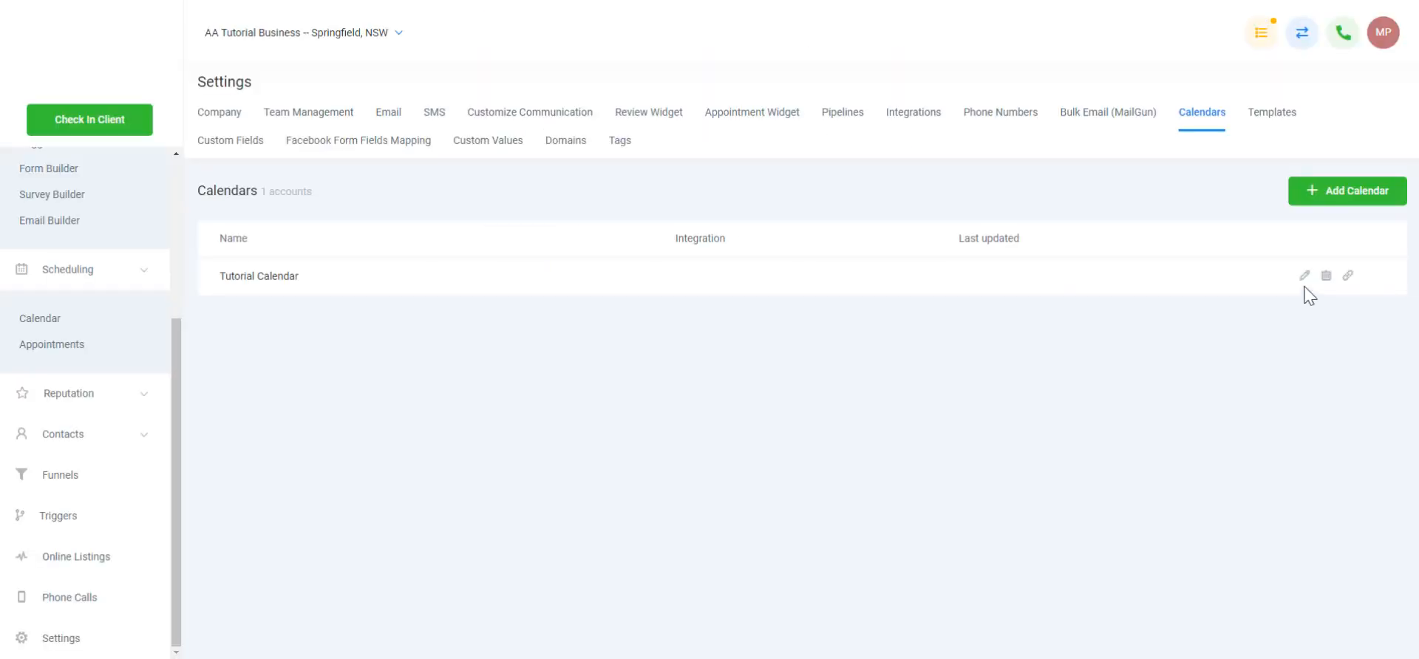
- Set the end of Tuesday's second block of hours in Tutorial Calendar to 11:00 am and save the calendar
left_click(1304, 276)
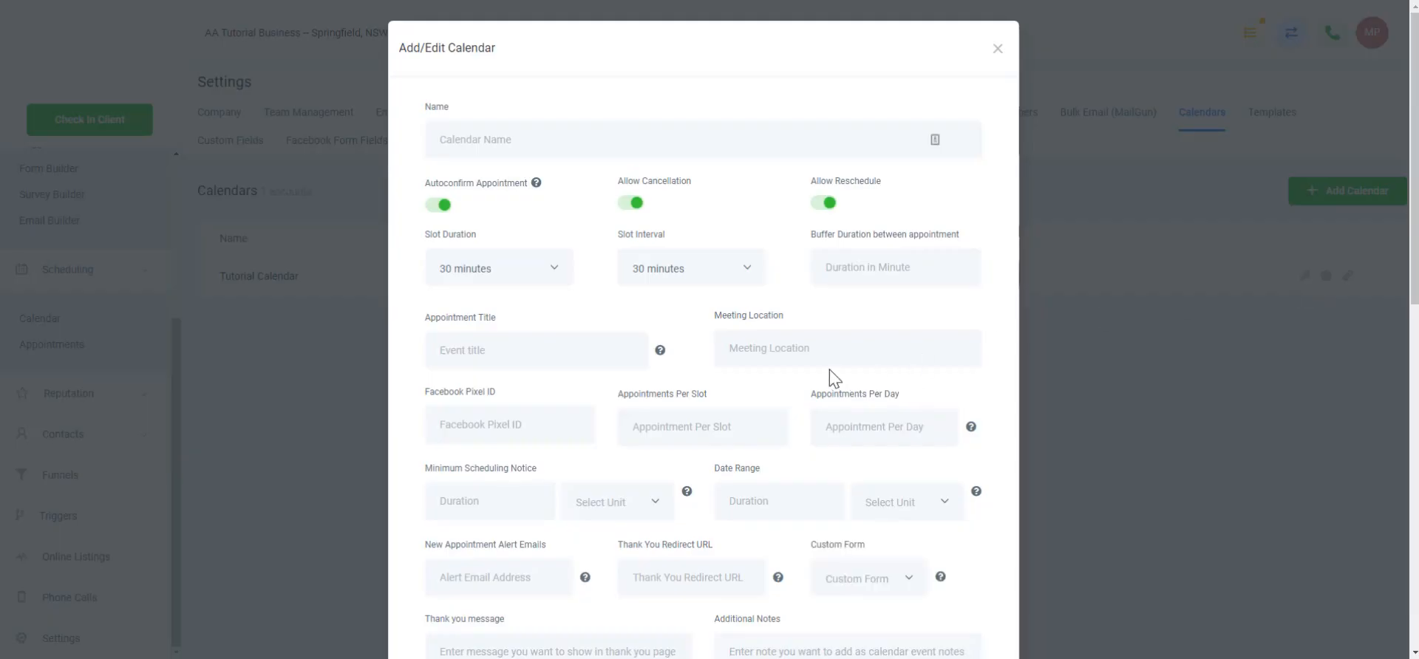
scroll(781, 299, "down", 15)
scroll(798, 277, "up", 3)
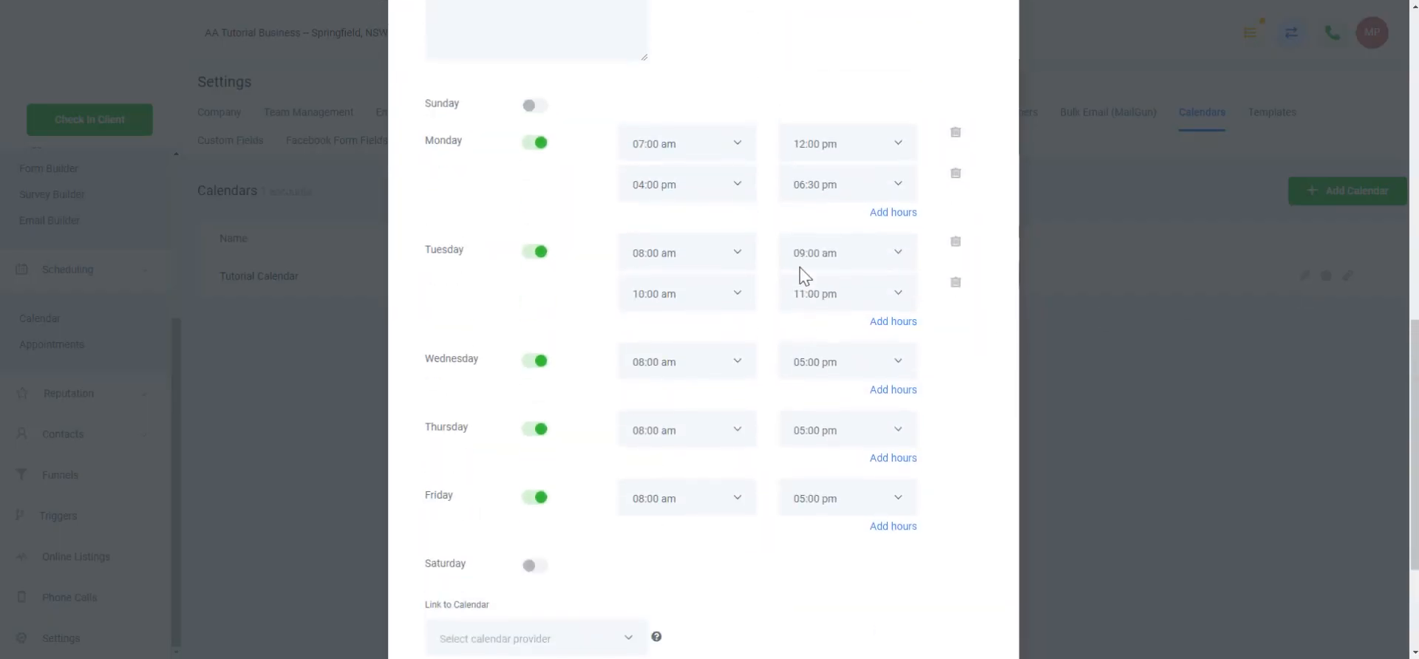
left_click(877, 308)
scroll(846, 382, "up", 10)
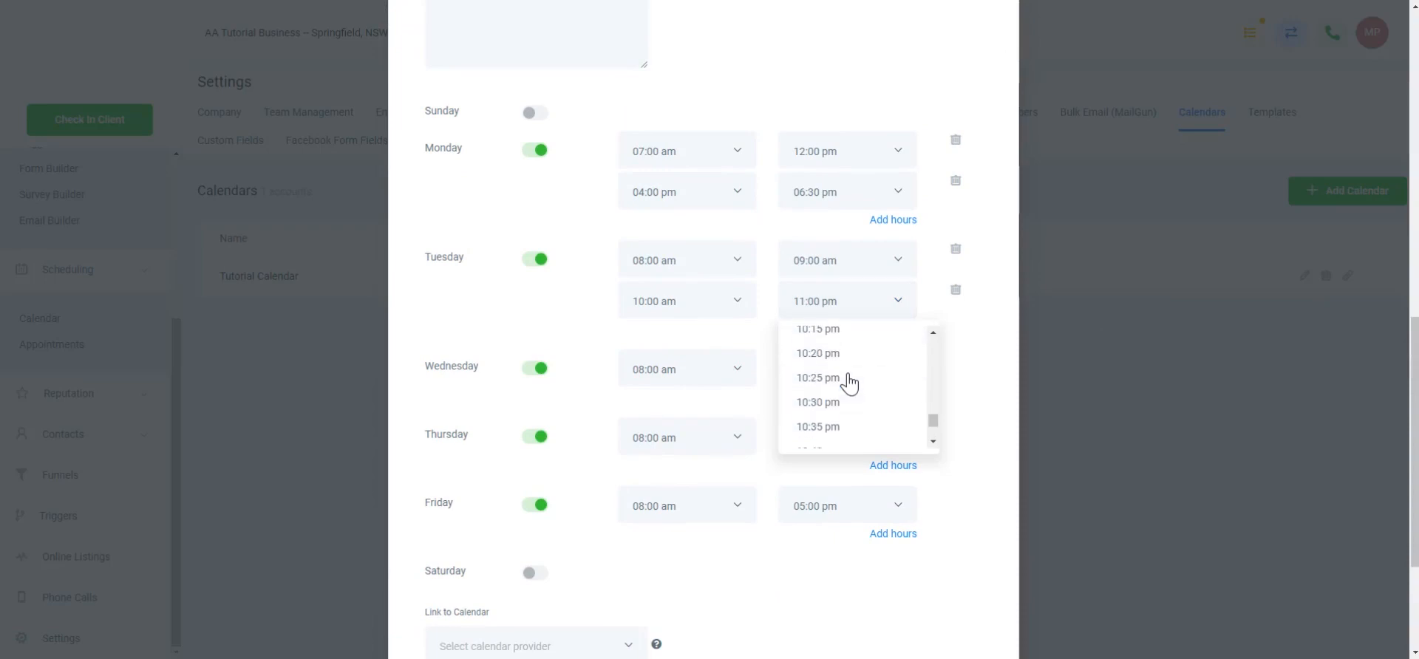
scroll(849, 383, "up", 20)
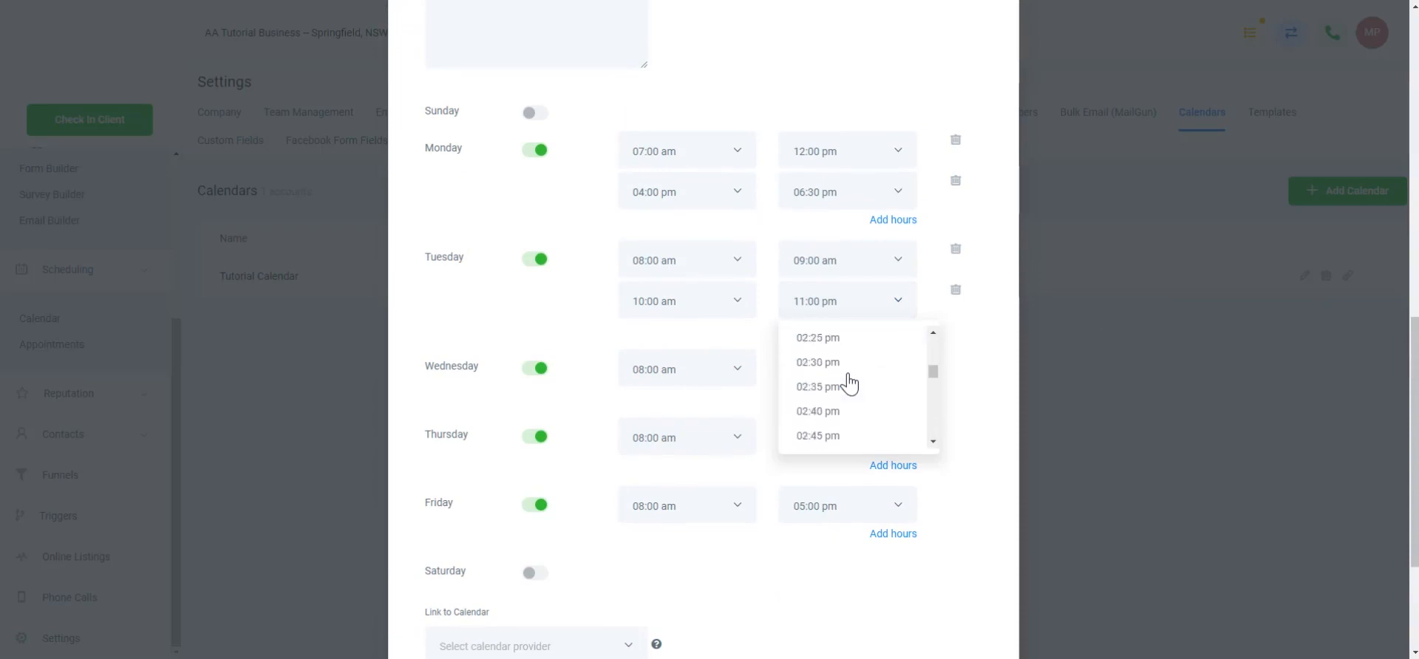
scroll(849, 383, "down", 3)
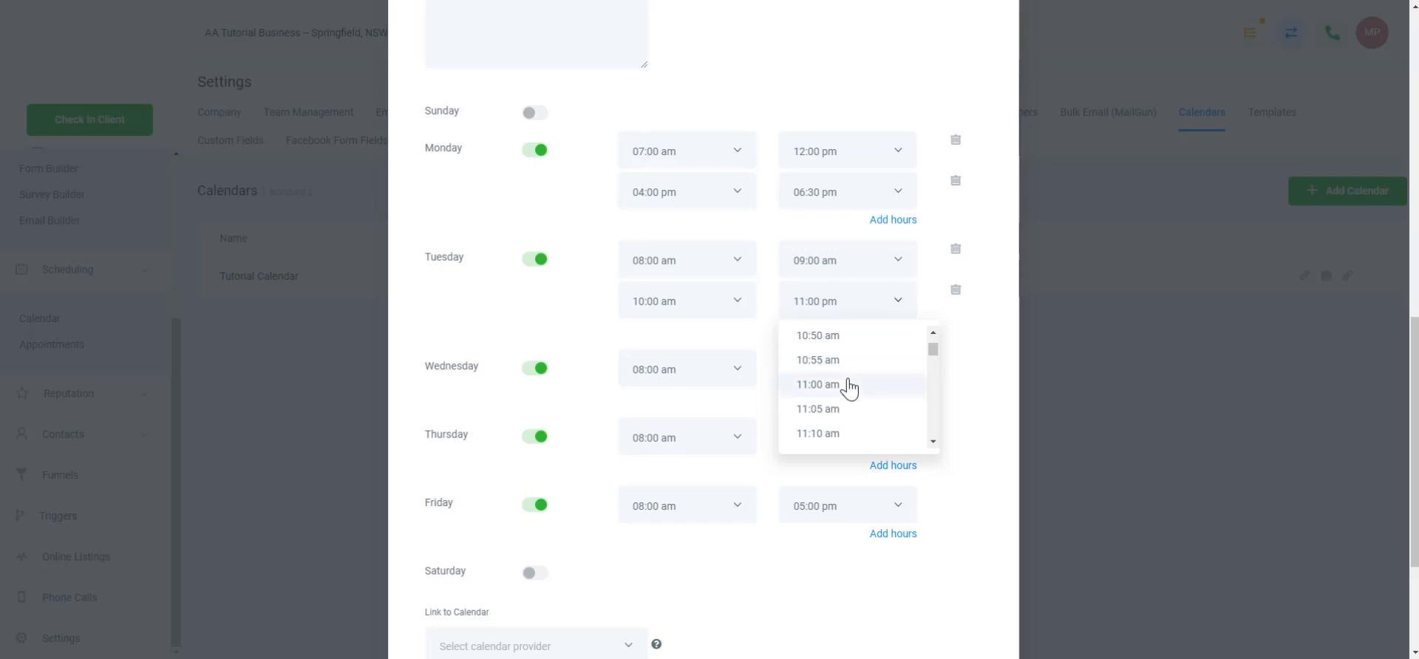
left_click(849, 385)
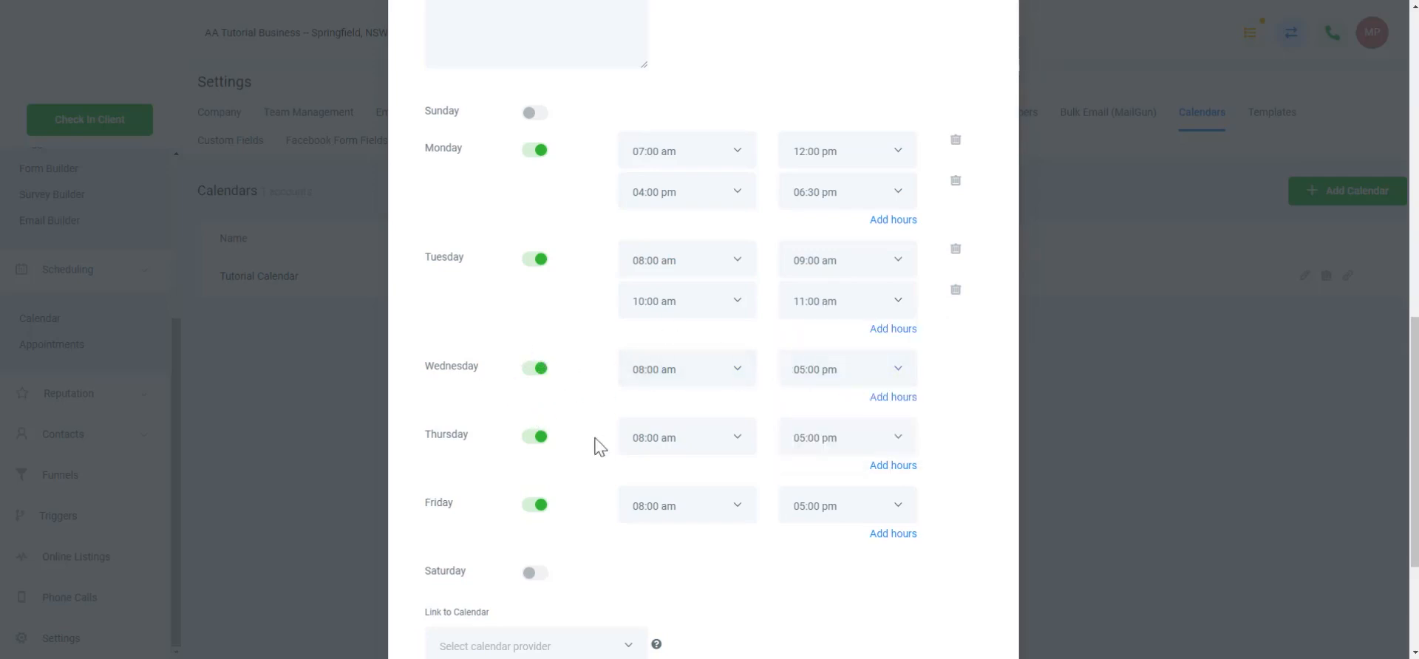
scroll(600, 446, "down", 3)
scroll(600, 446, "up", 6)
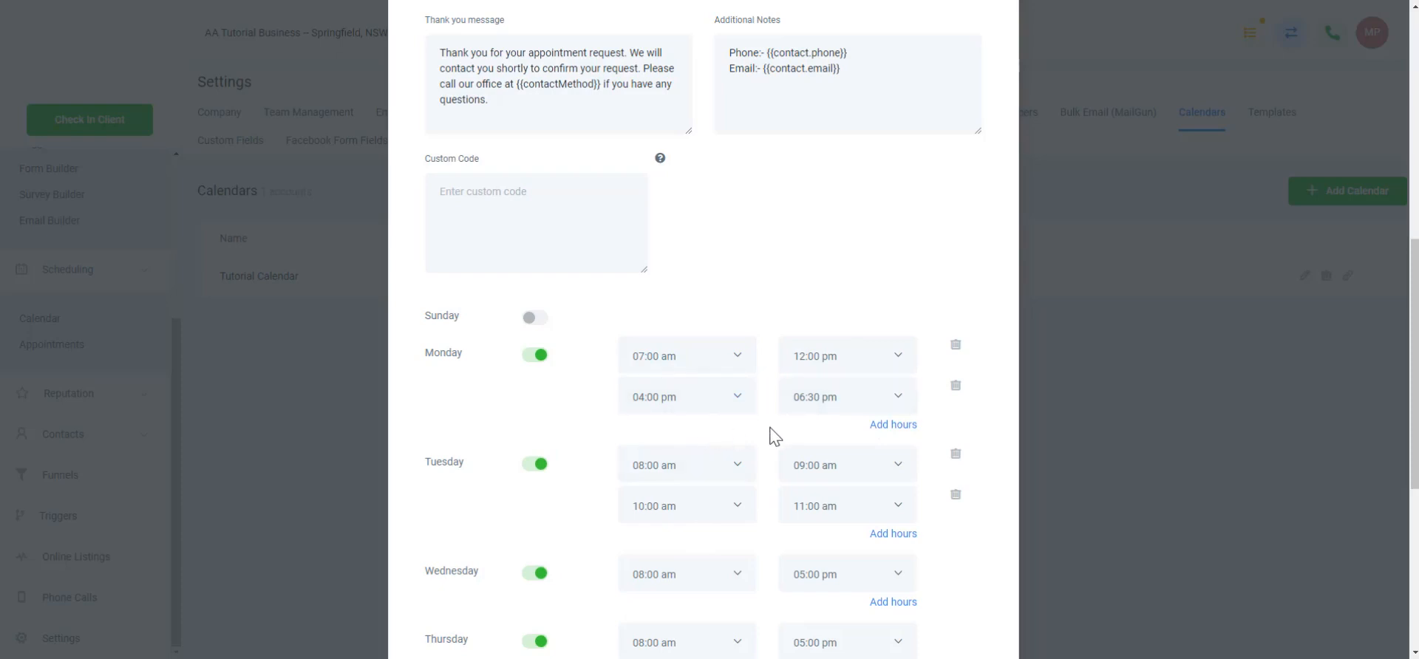
scroll(768, 436, "down", 5)
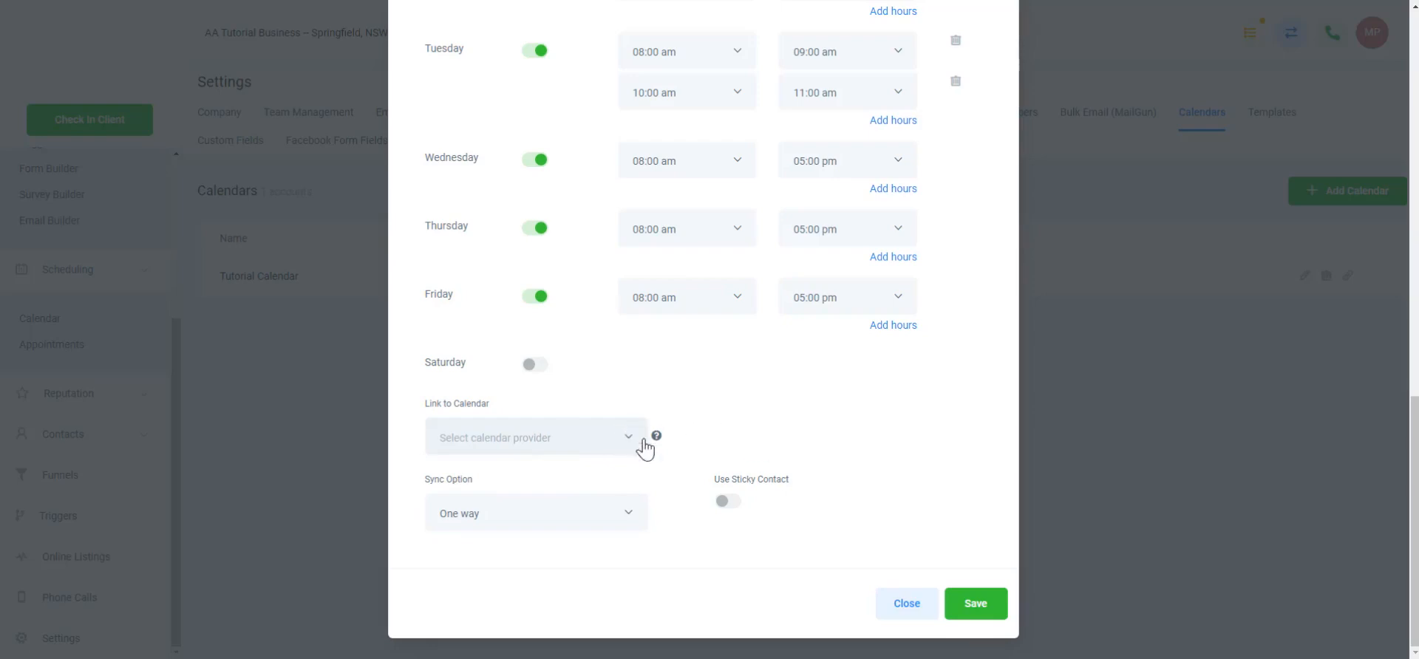
left_click(974, 611)
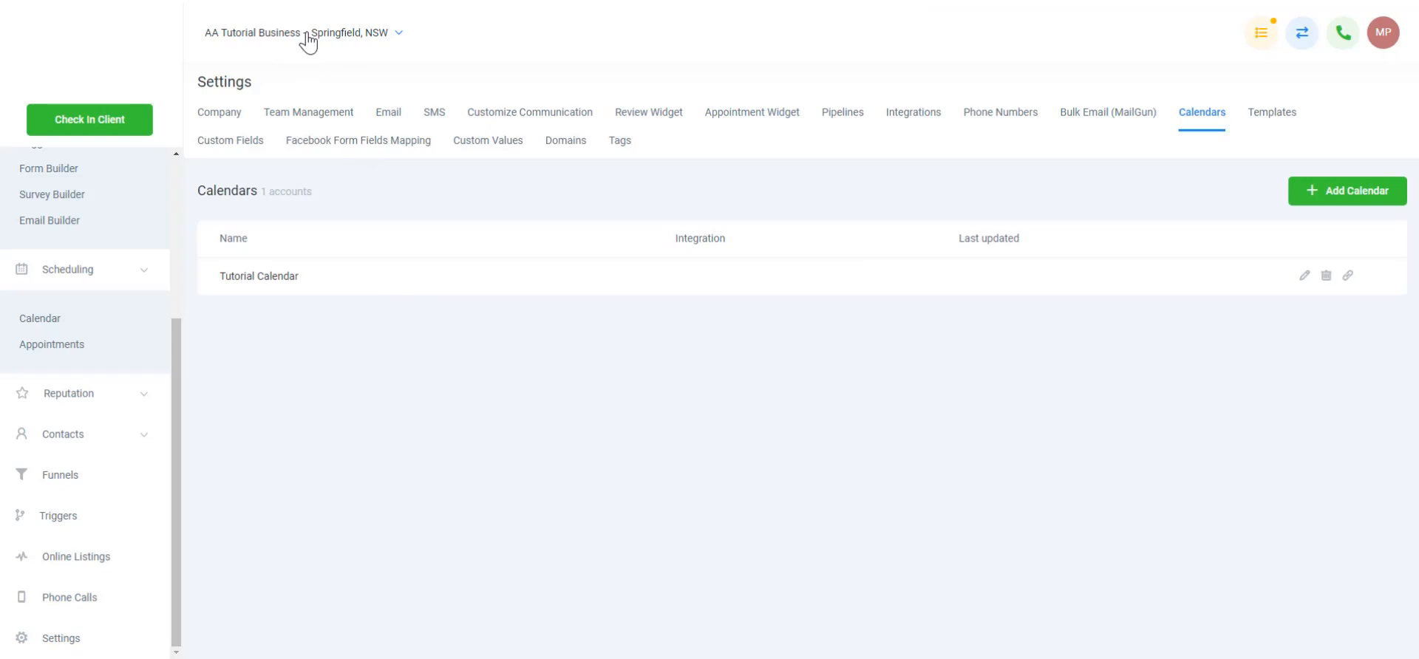
- View the accounts that can be connected in the Integrations settings, and look at the Scheduling calendar
left_click(71, 640)
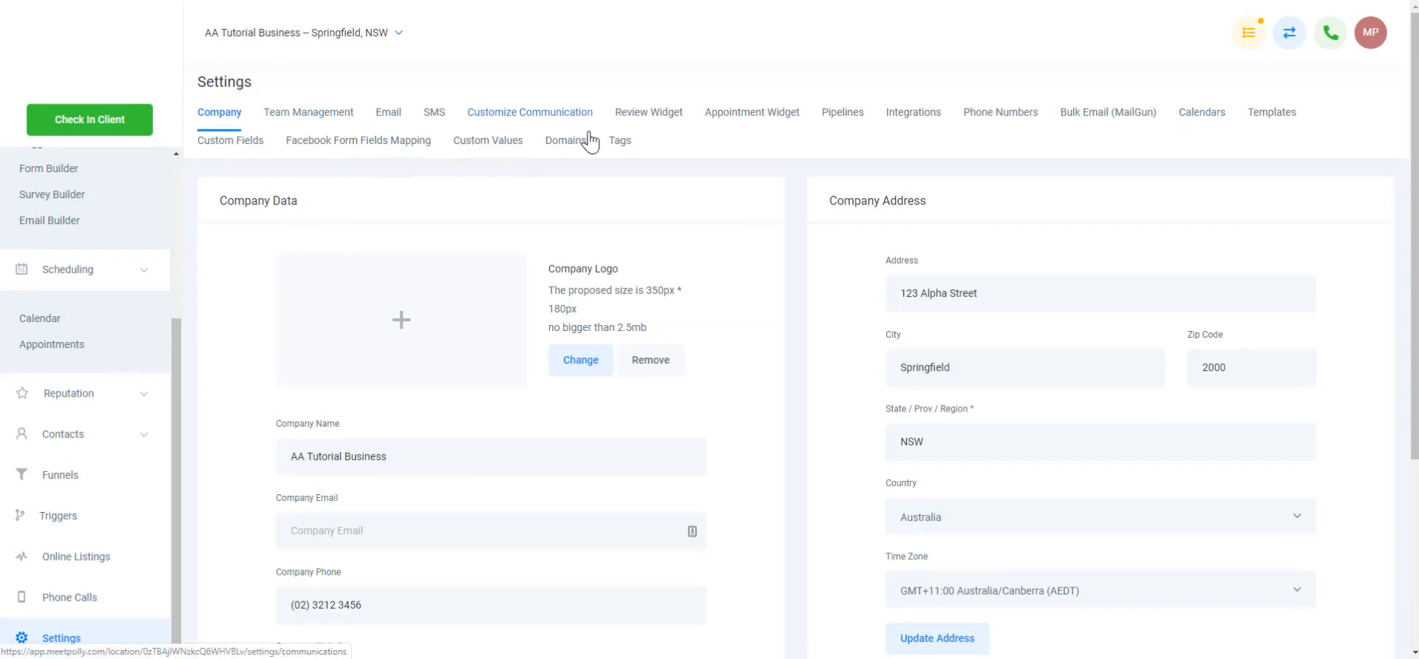
left_click(907, 122)
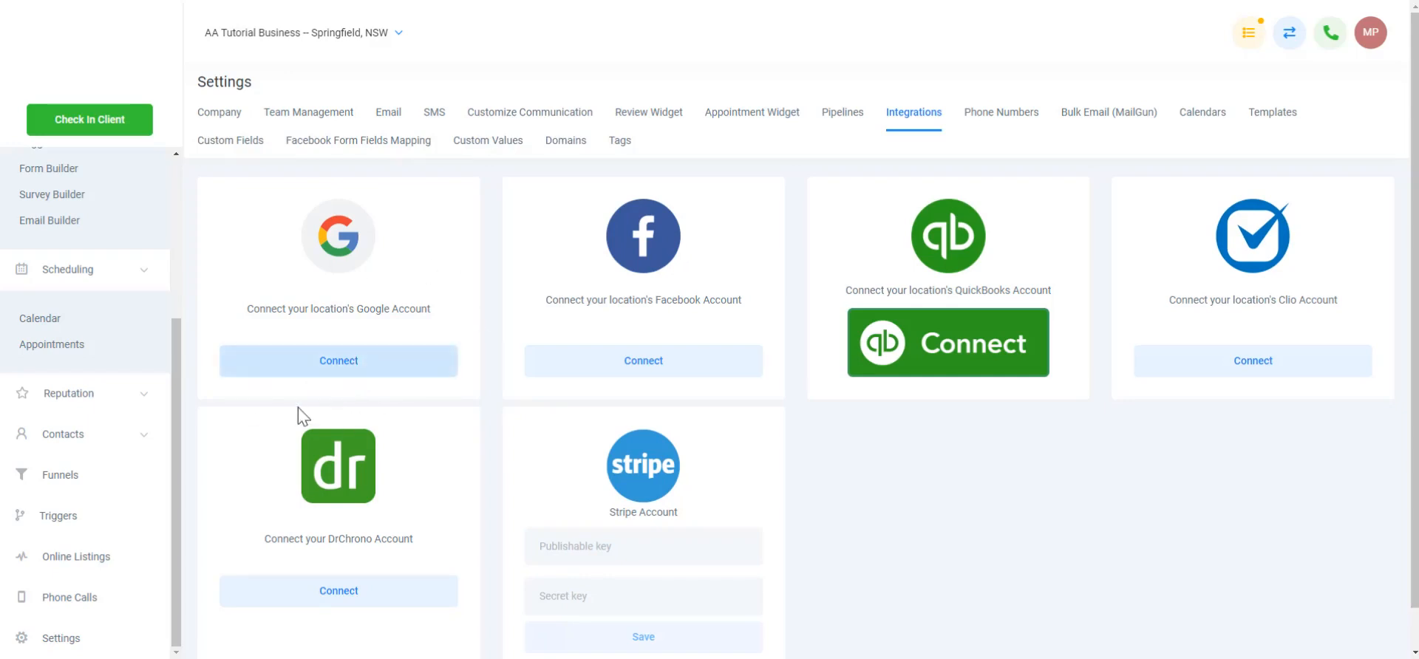
left_click(58, 321)
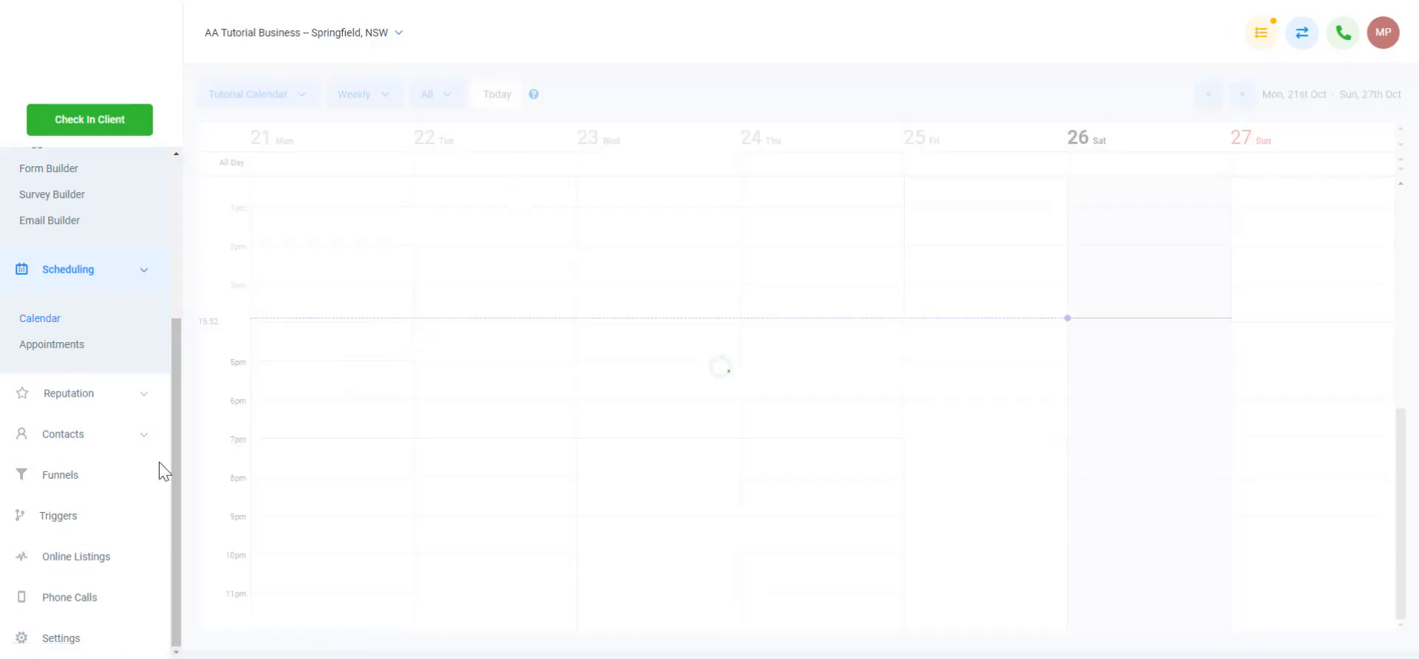
- Reopen Tutorial Calendar from the calendar settings for editing and view the choices for its Sync Option
left_click(57, 637)
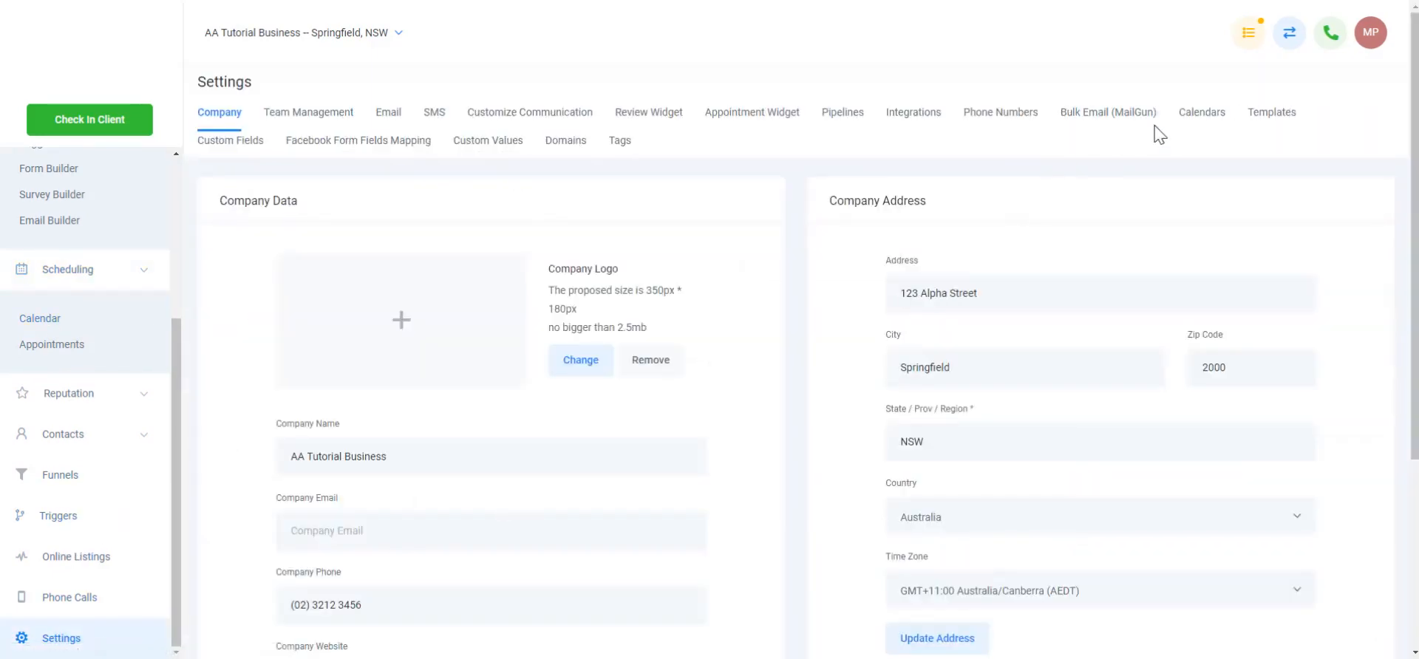
left_click(1201, 114)
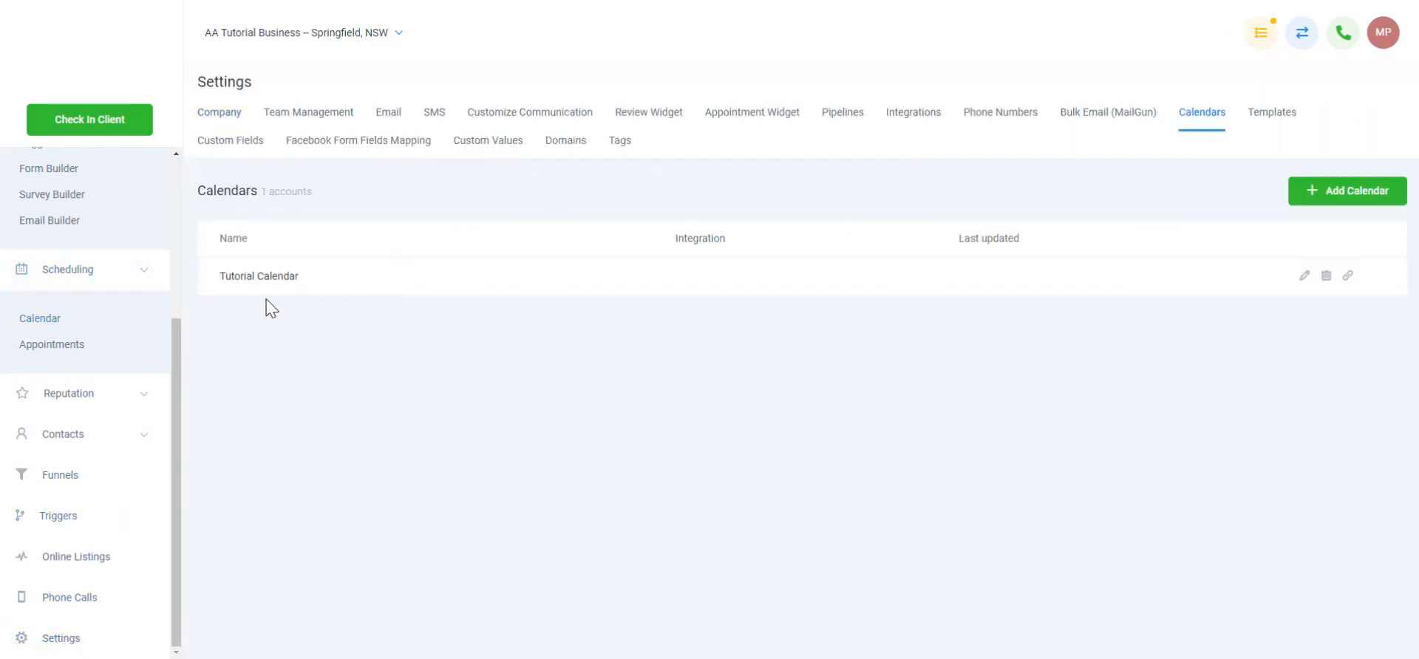
left_click(1304, 279)
scroll(563, 506, "down", 10)
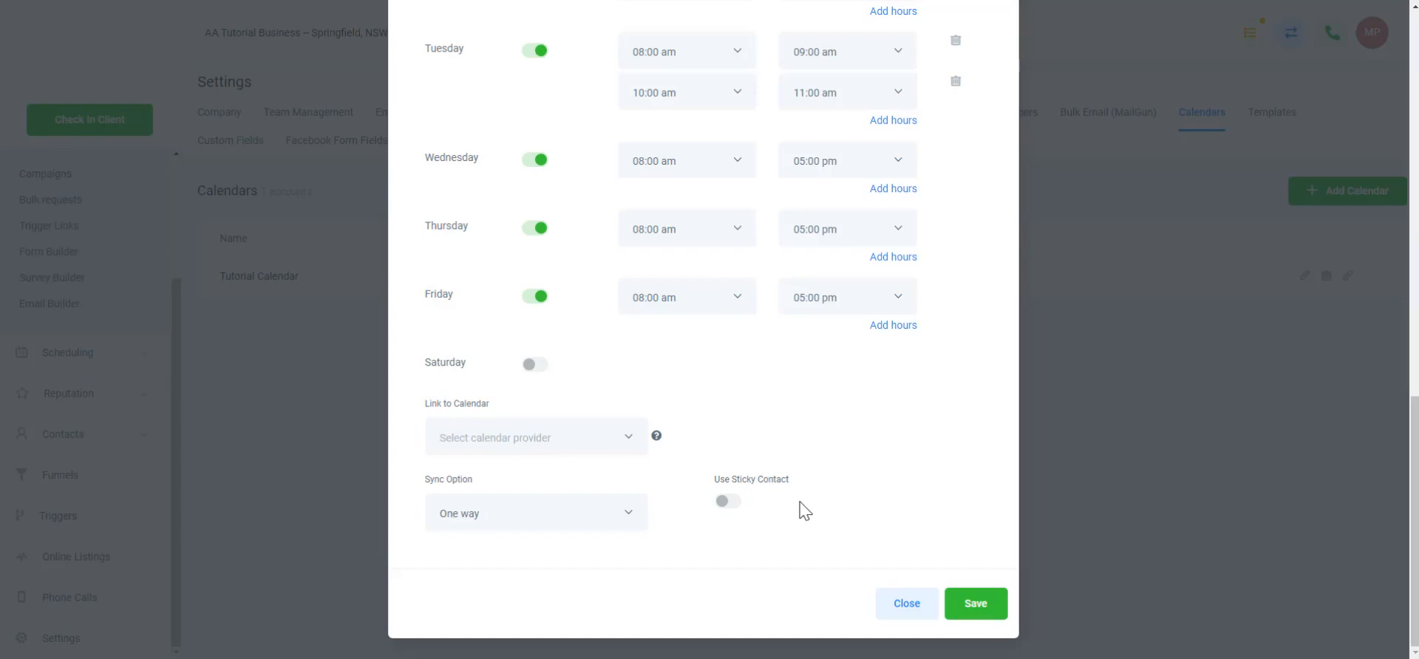
left_click(631, 520)
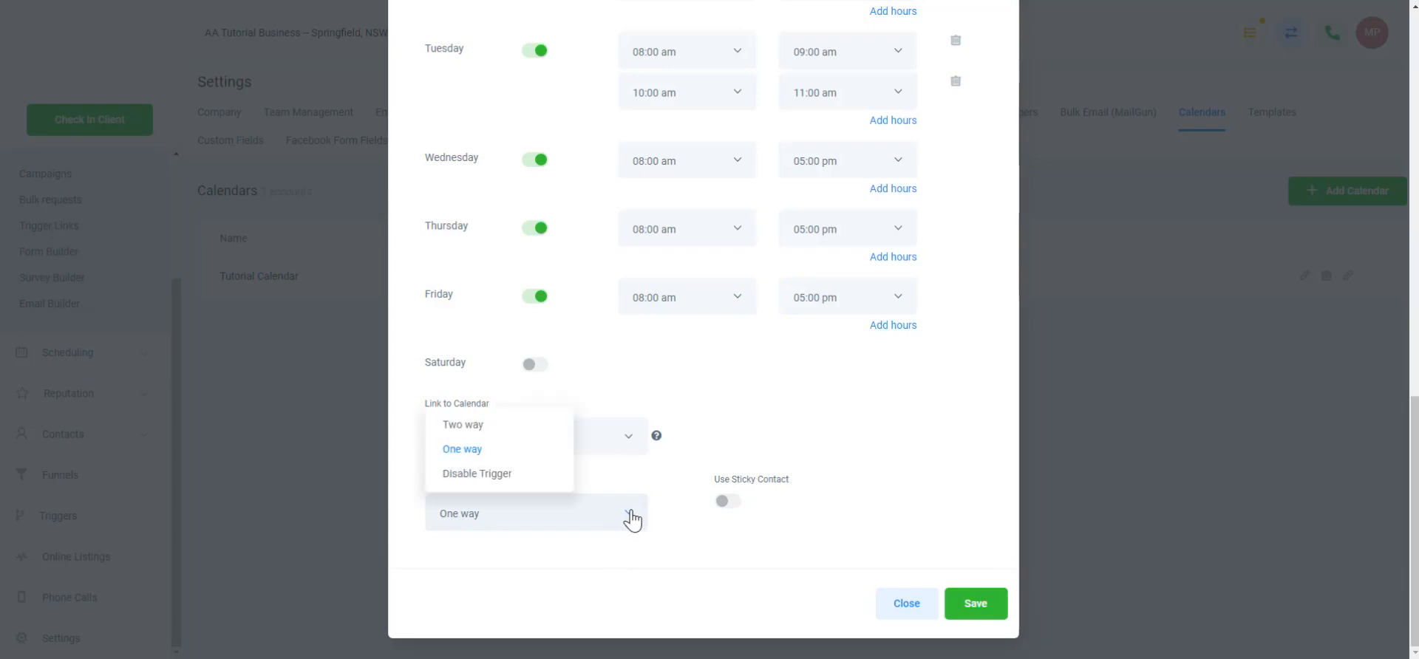
left_click(676, 519)
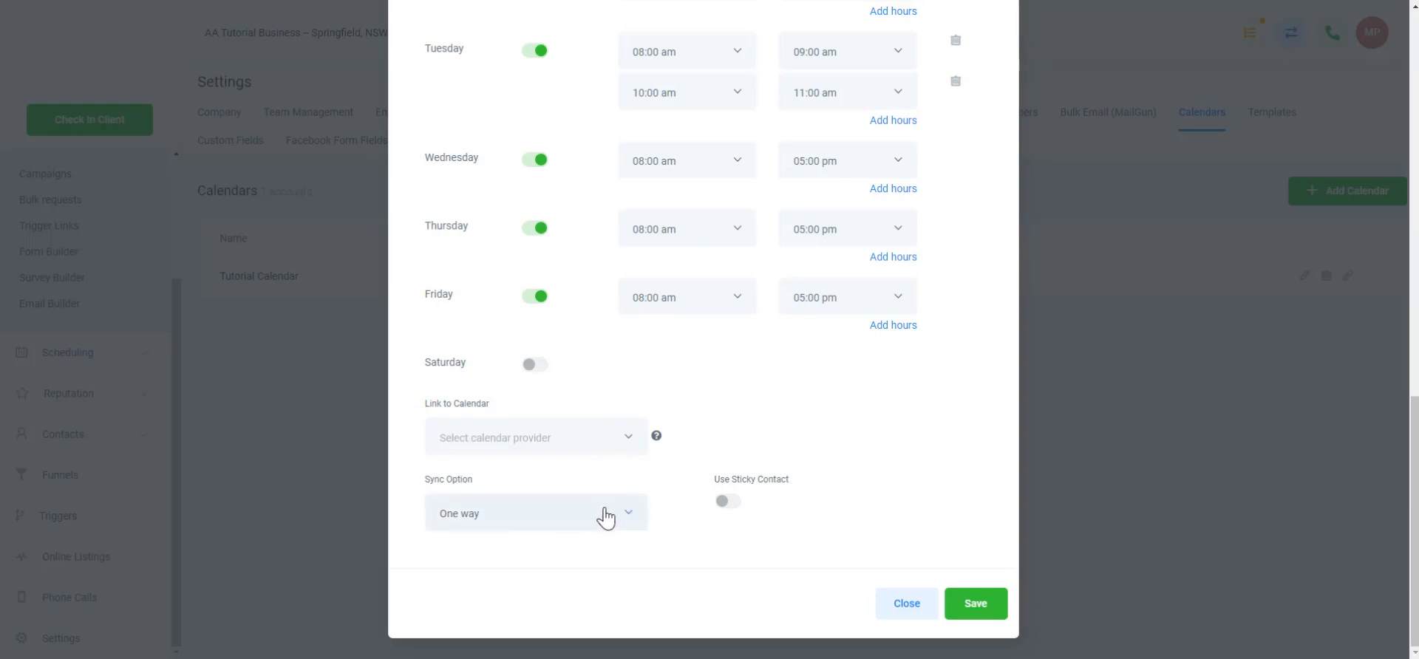
- Enable Use Sticky Contact for Tutorial Calendar, review its other settings and save the calendar
left_click(726, 502)
scroll(855, 401, "up", 10)
scroll(855, 400, "up", 5)
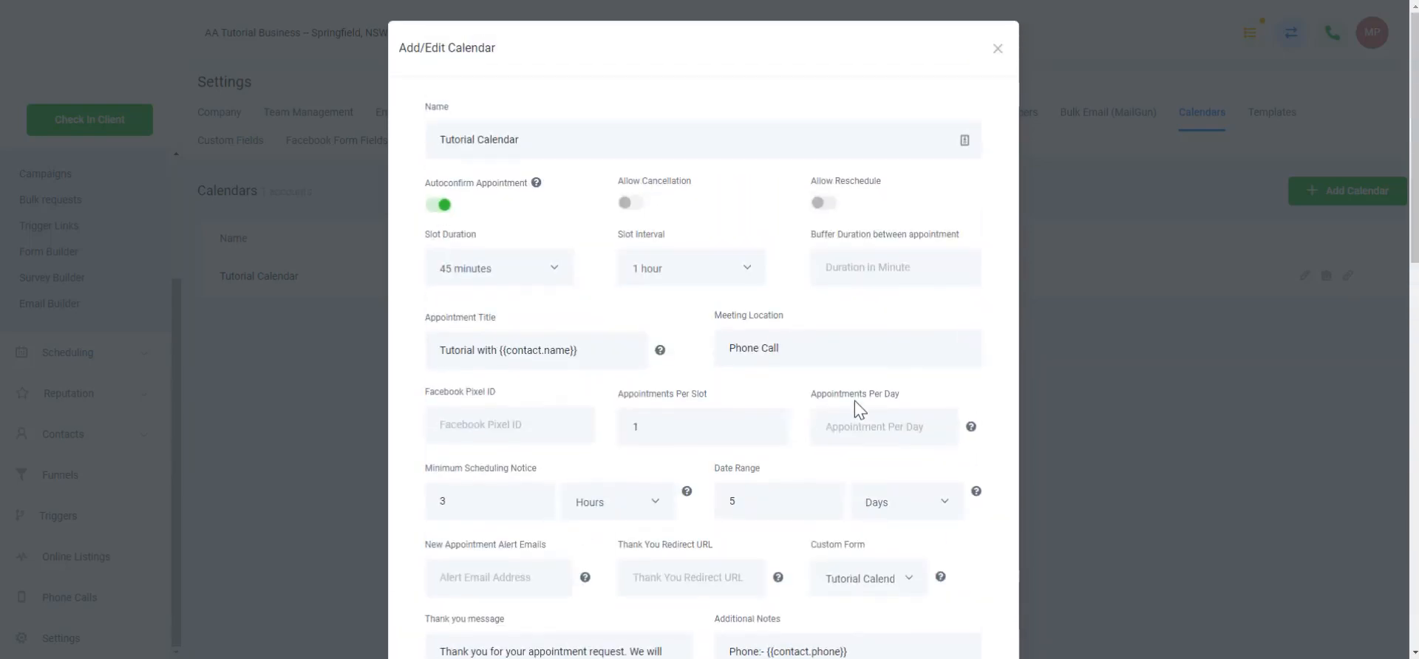
scroll(868, 428, "down", 15)
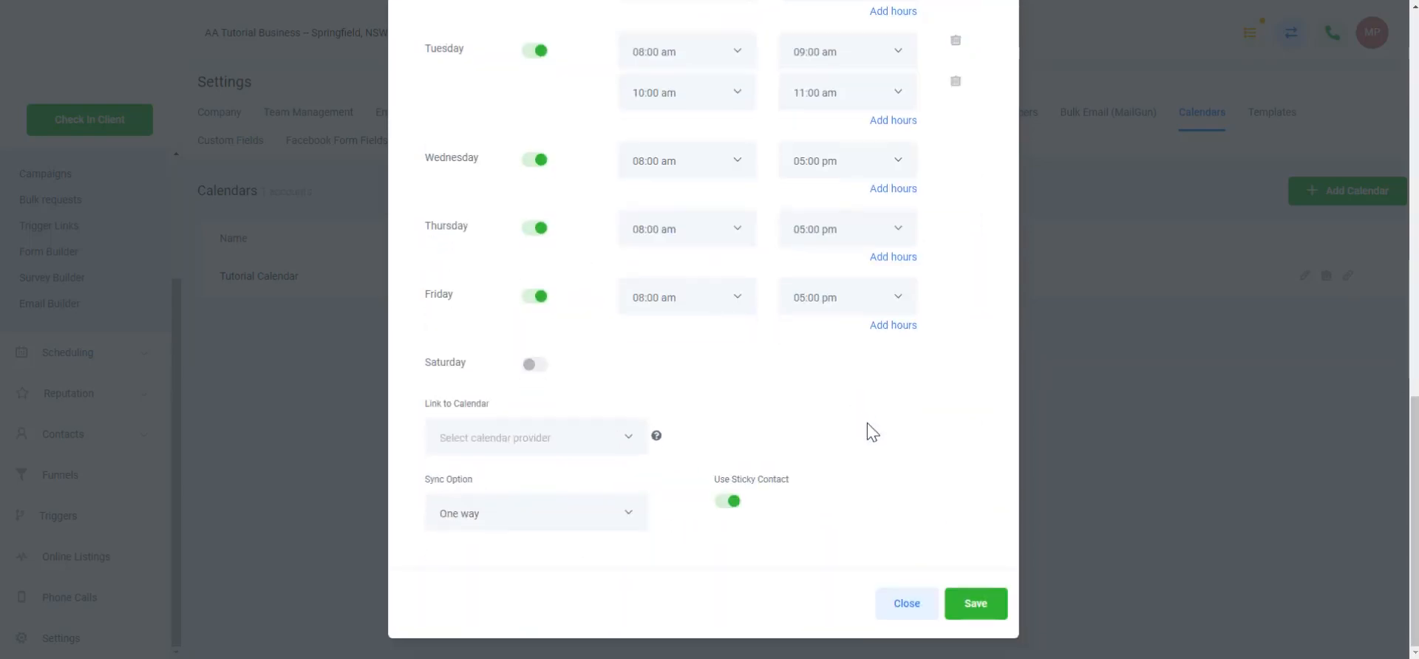
left_click(986, 613)
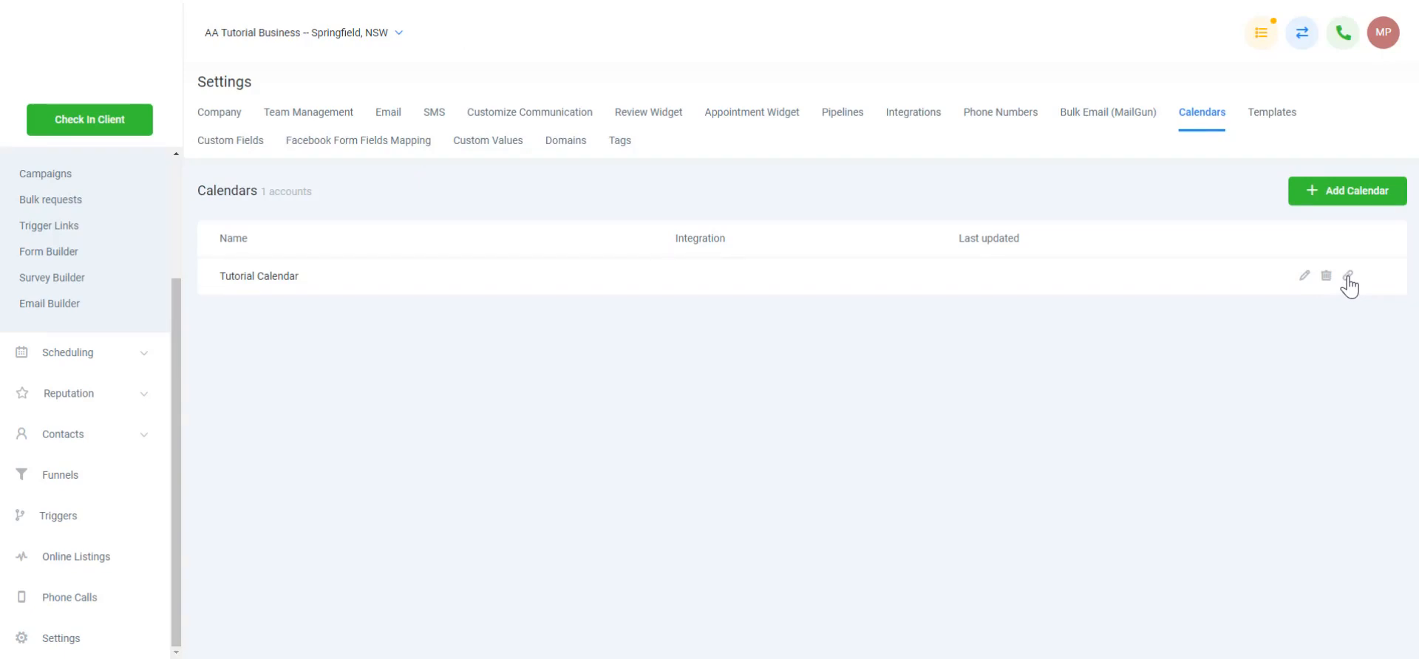
- Show the Appointment Widget codes for Tutorial Calendar and select the full pop-up code, followed by the full embed code
left_click(749, 115)
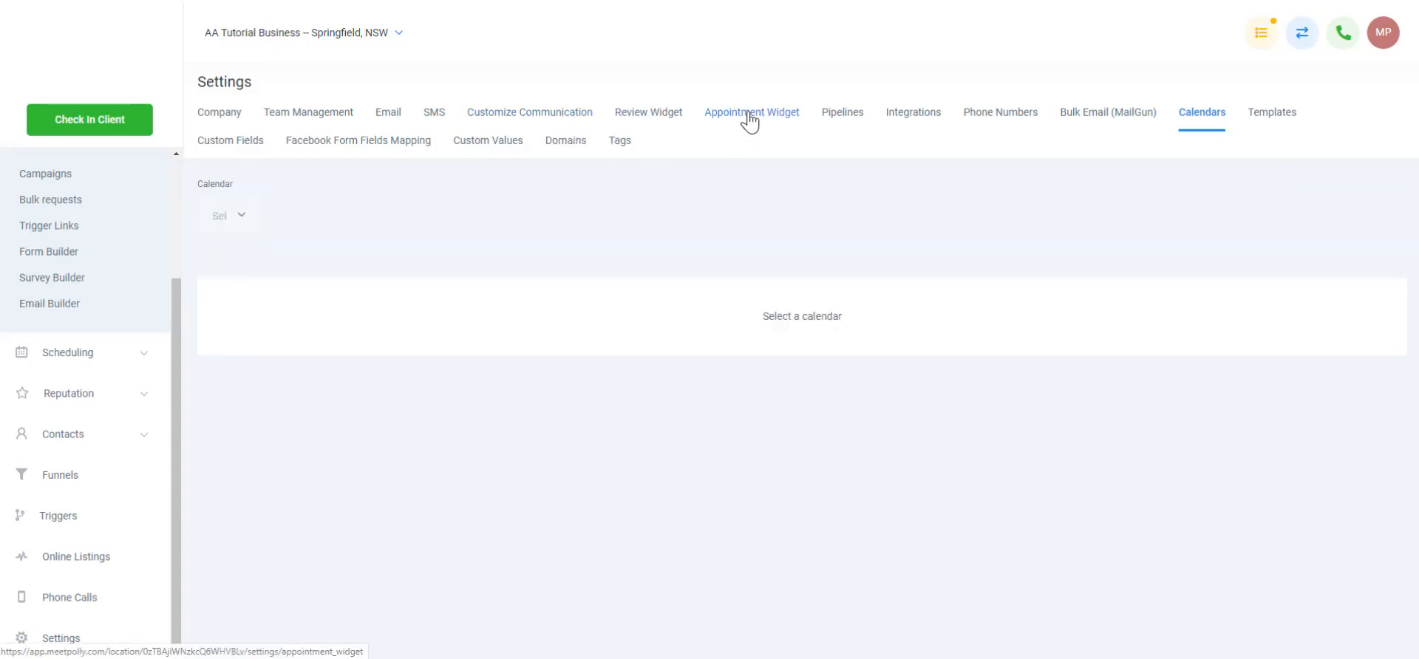
left_click(241, 221)
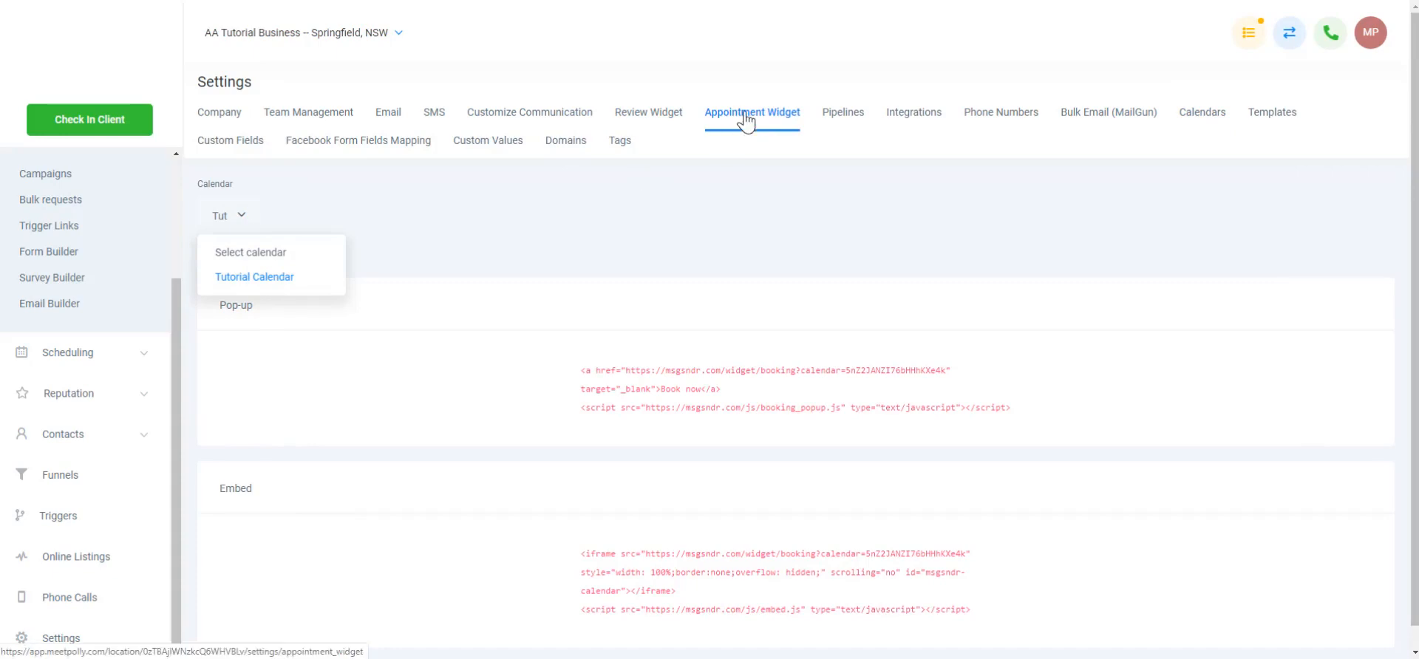
left_click(275, 281)
left_click_drag(581, 369, 1020, 412)
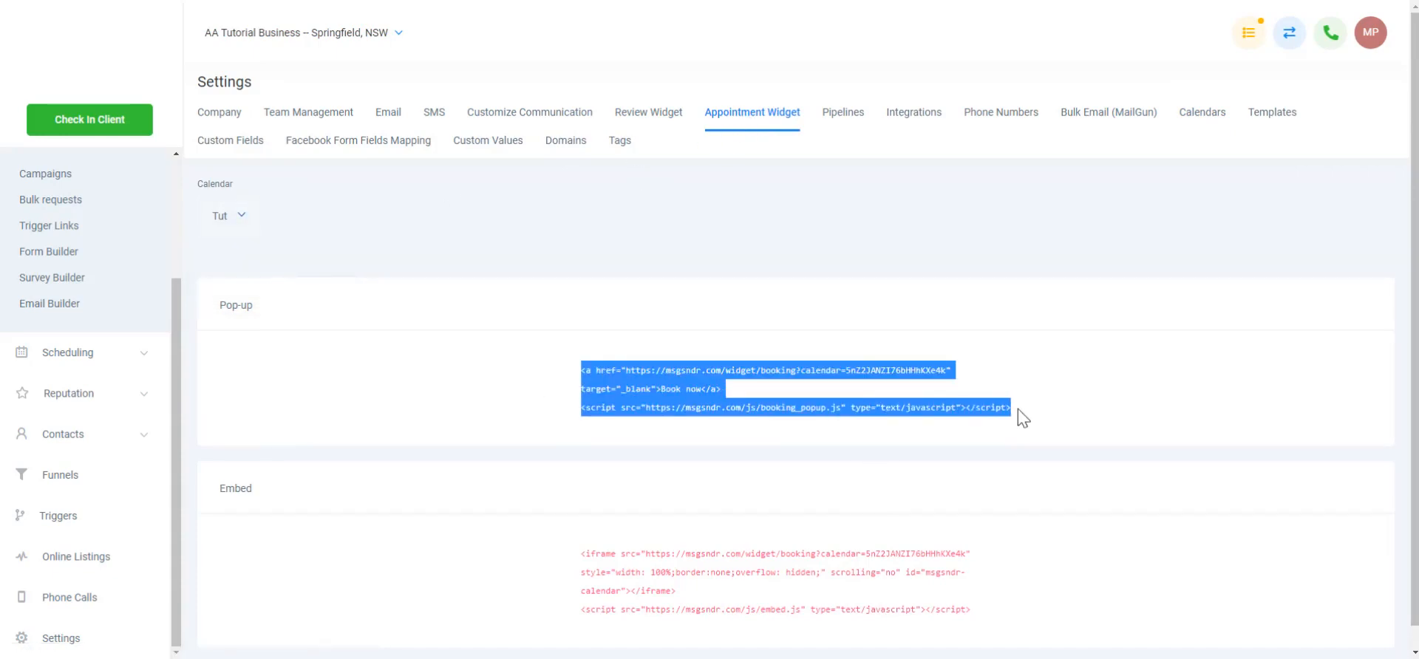
left_click(745, 383)
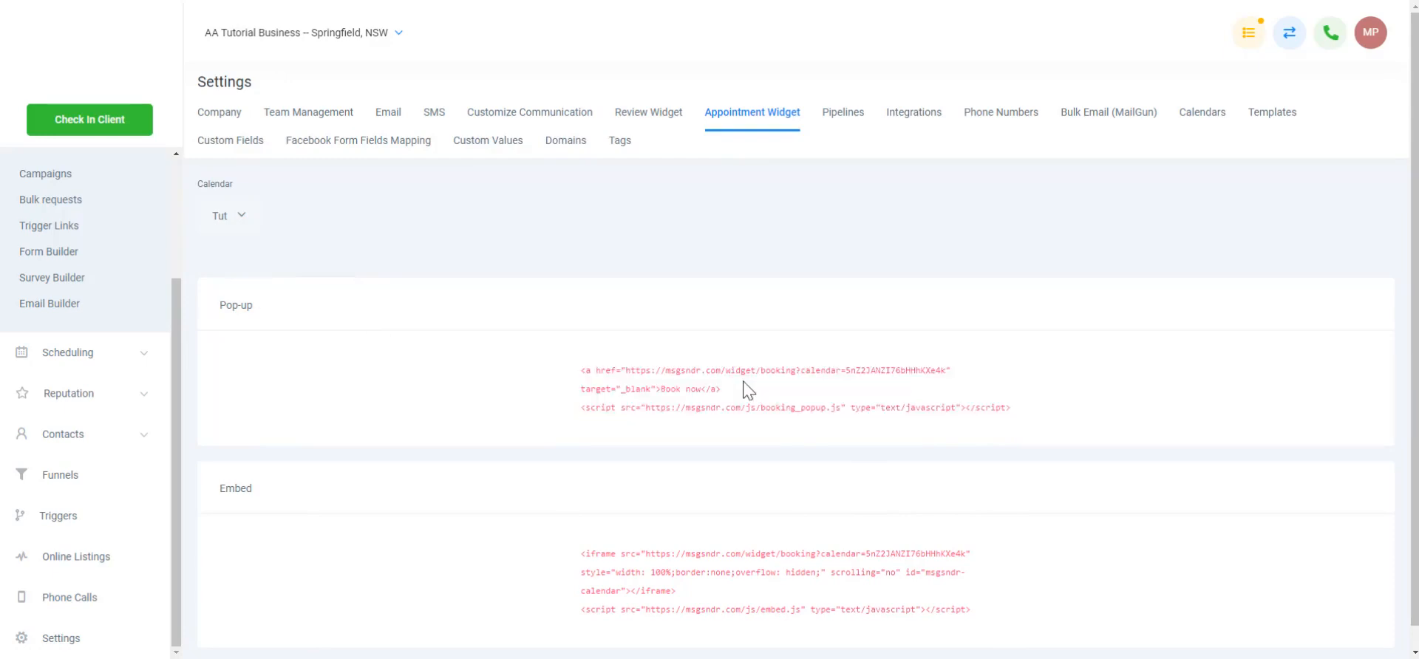
scroll(603, 515, "down", 1)
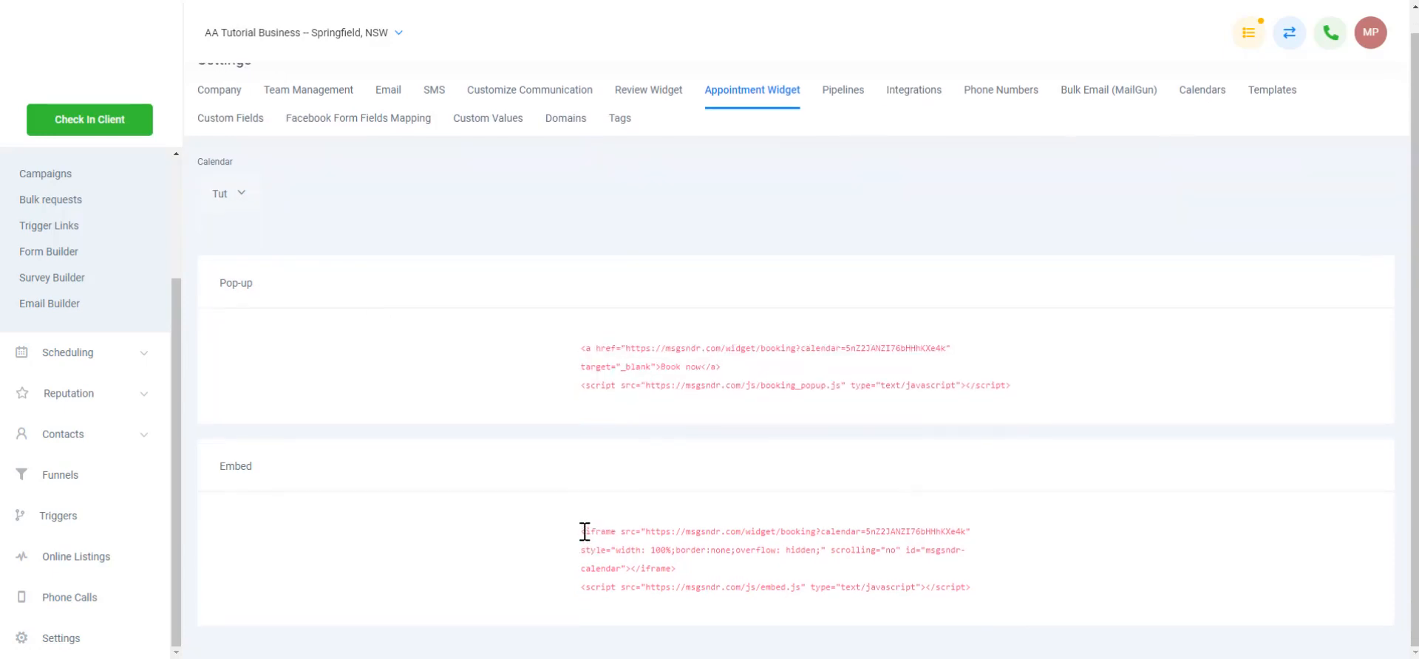
left_click_drag(581, 530, 999, 603)
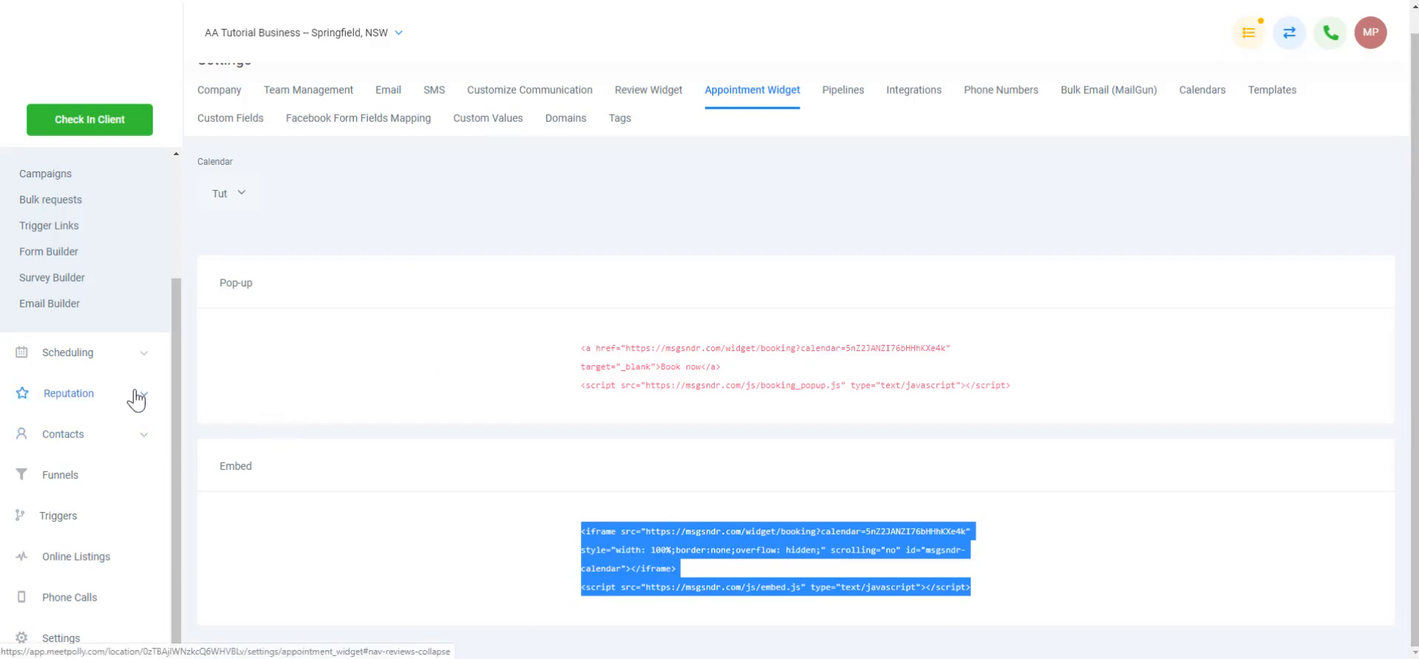
- Open Conversations and show all messages
scroll(119, 469, "up", 3)
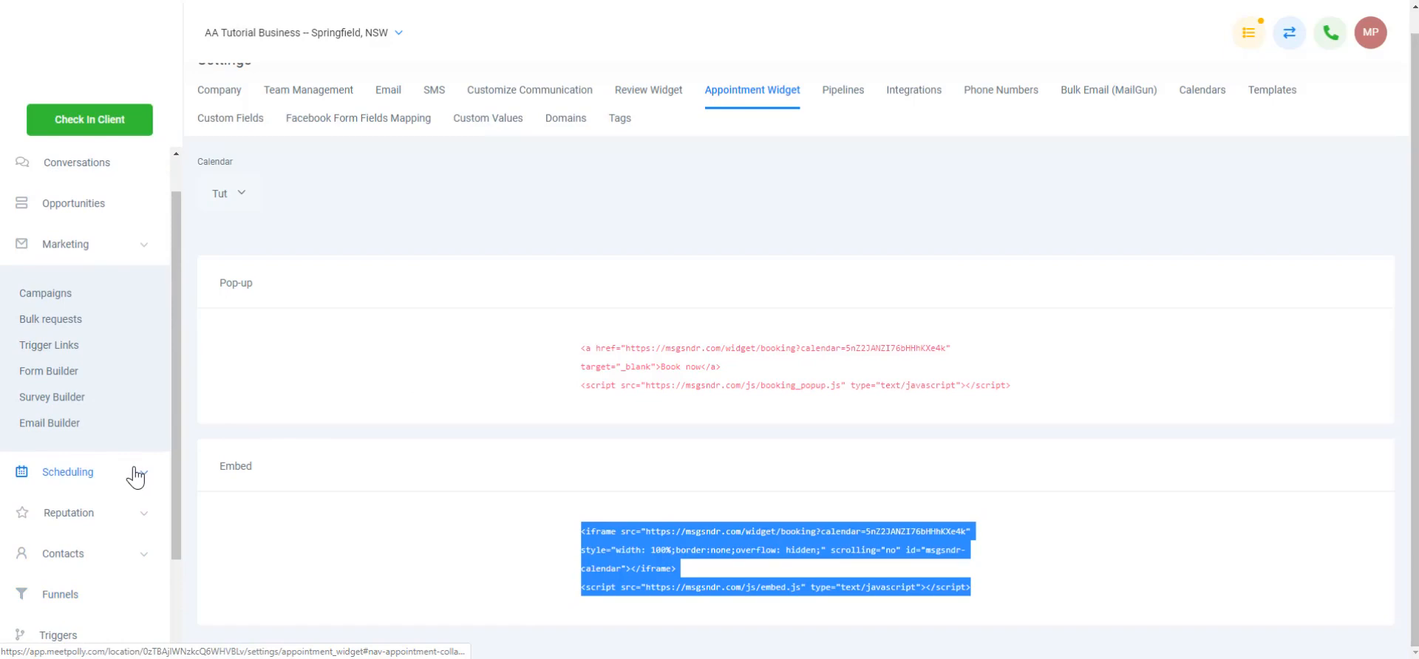
scroll(79, 362, "up", 1)
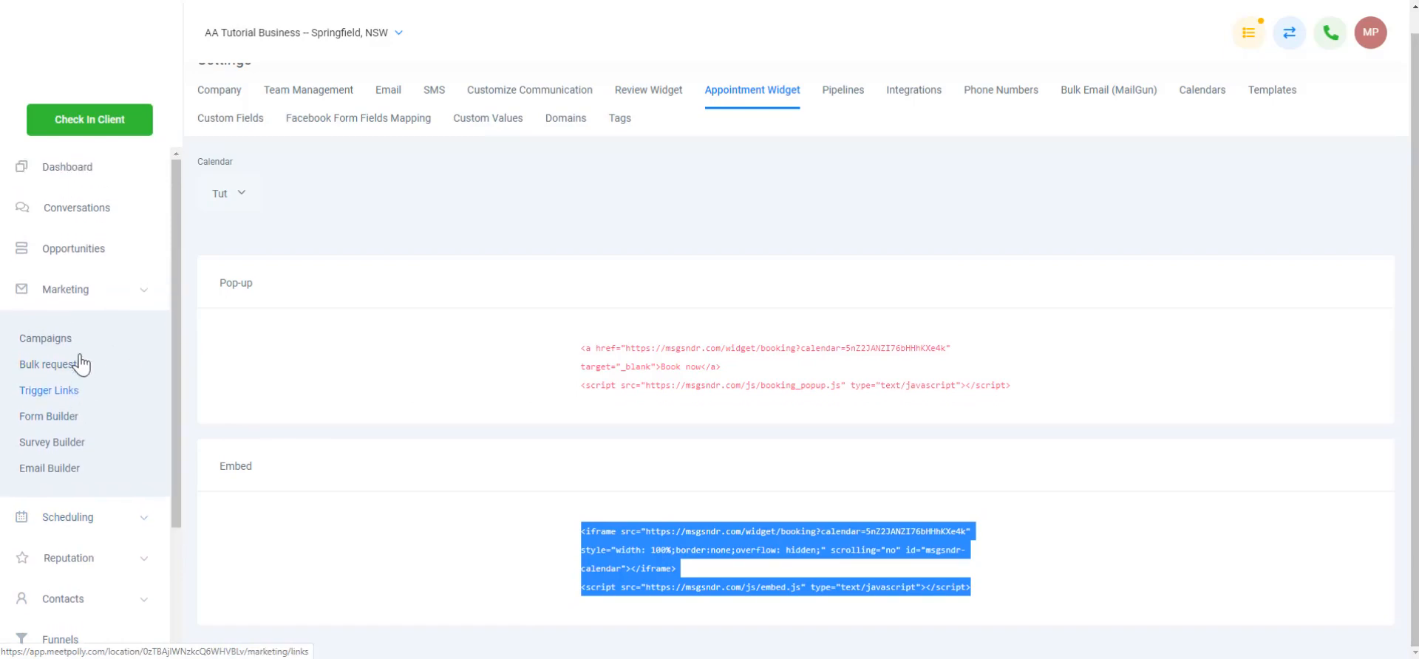
scroll(44, 207, "down", 1)
left_click(93, 191)
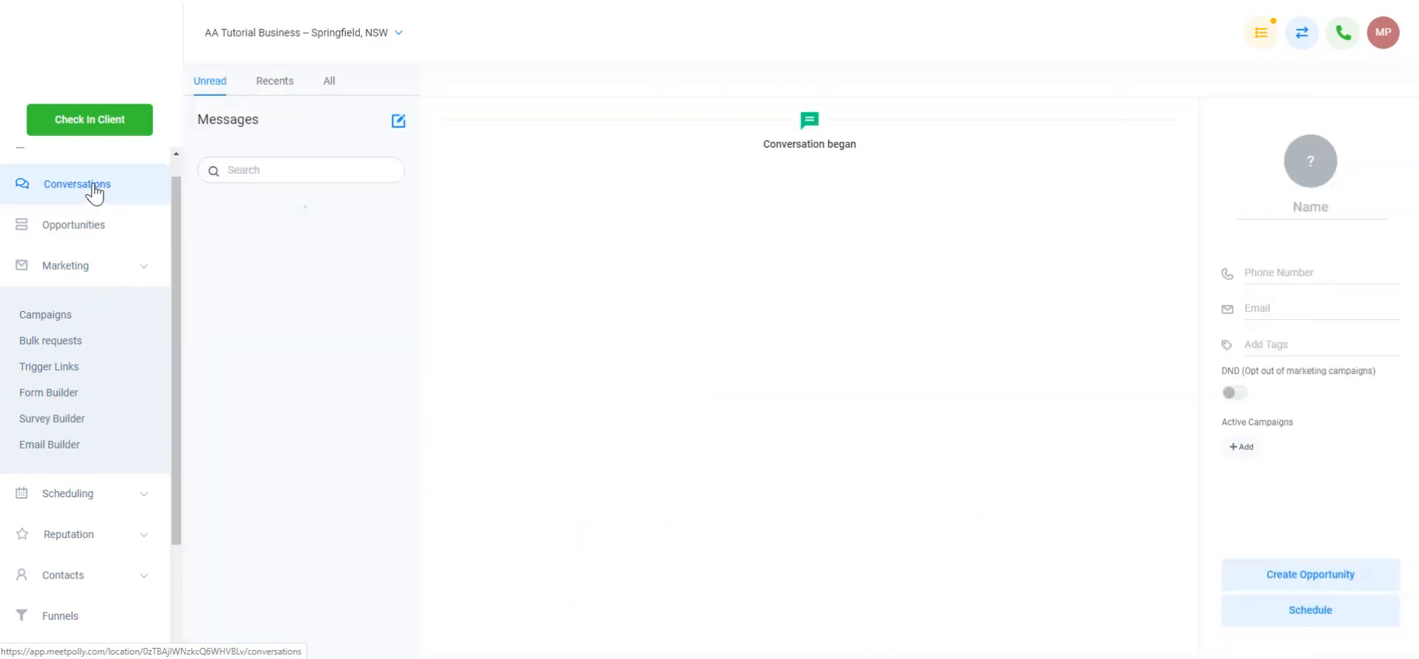
left_click(324, 89)
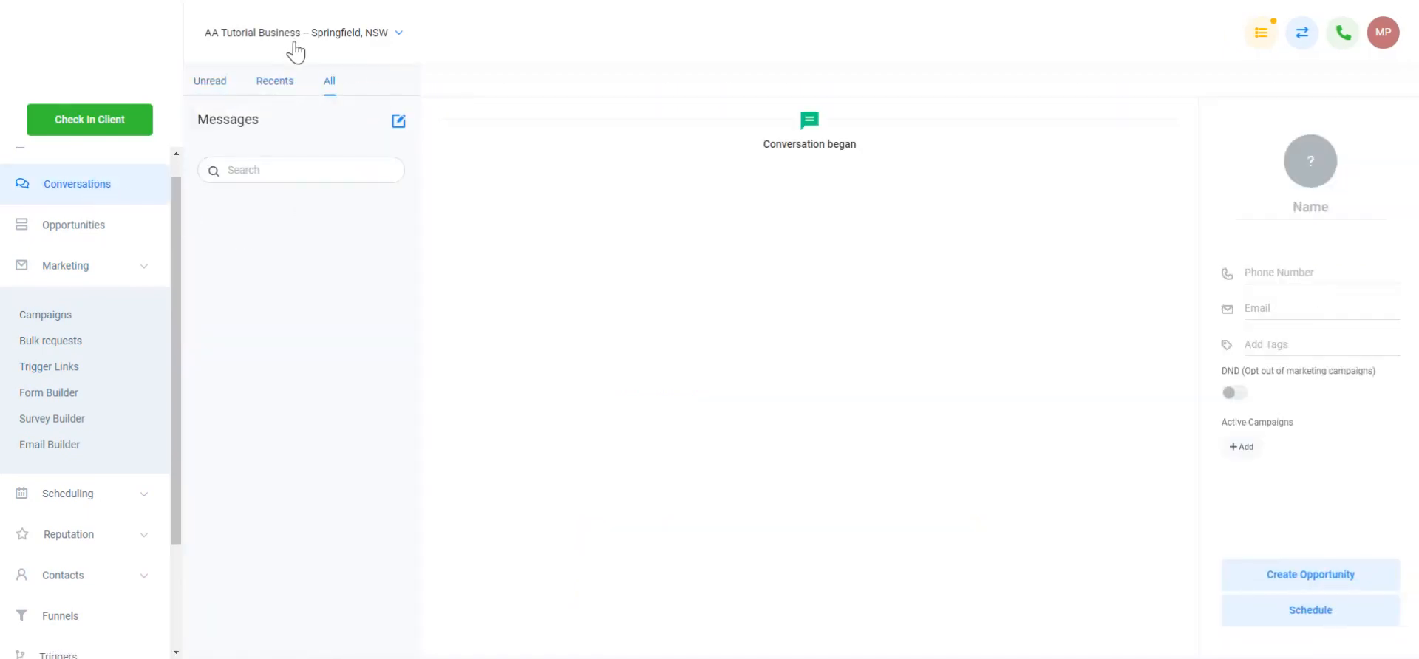
- Switch to the Active Fit location and open the appointment scheduling form for the contact of the most recent conversation
left_click(295, 43)
left_click(291, 195)
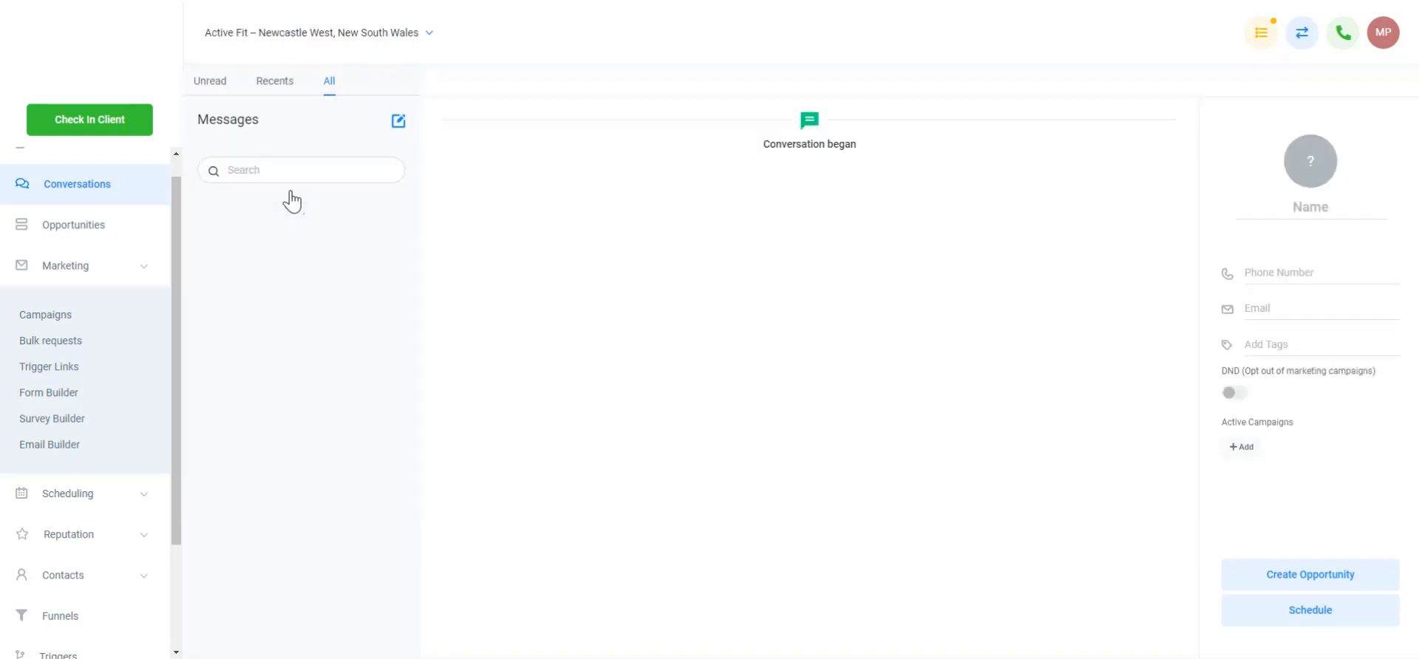
left_click(373, 221)
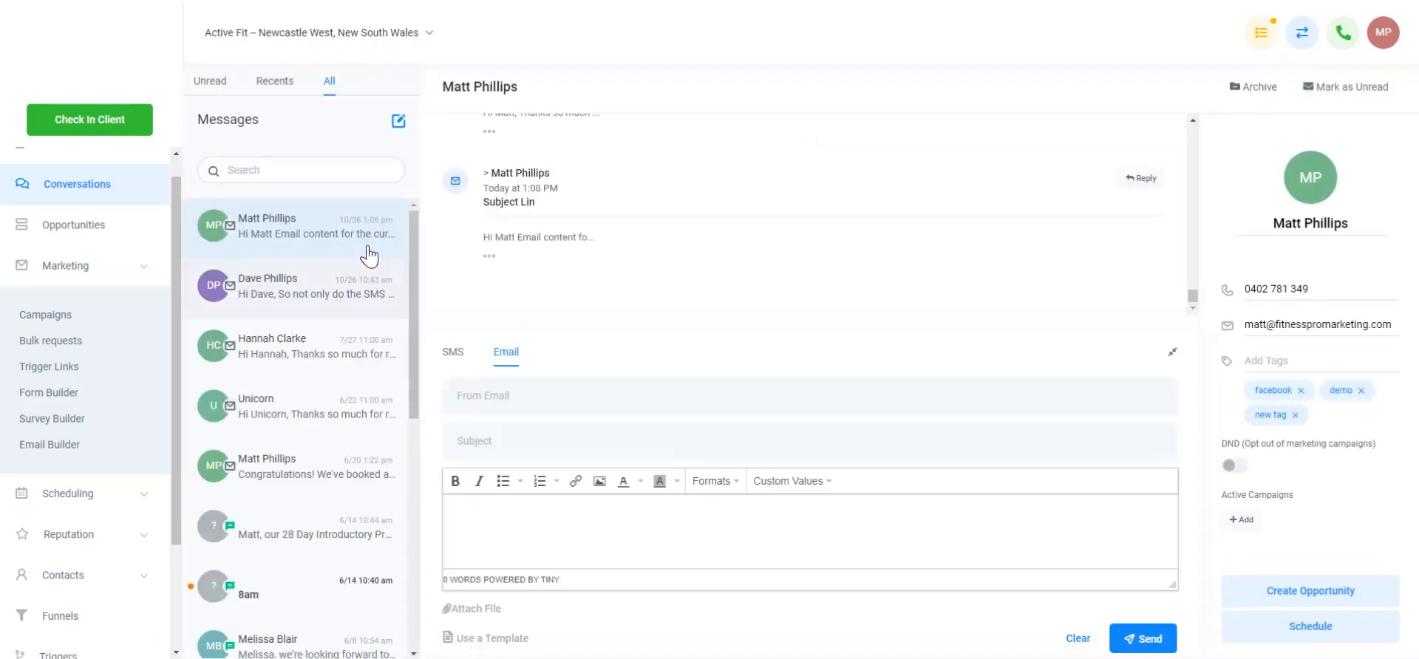
left_click(1320, 633)
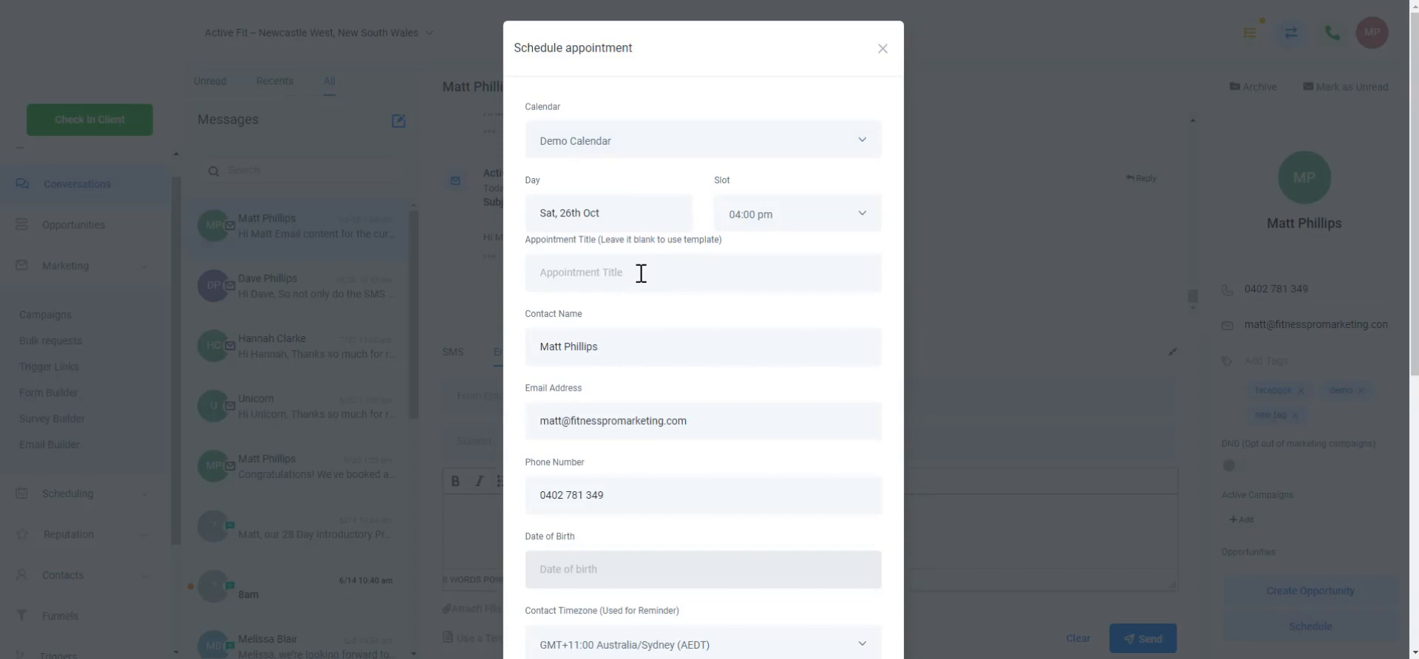
- Examine the calendar, slot, contact, status and notes fields of the Schedule appointment form and close it without saving
scroll(652, 361, "down", 1)
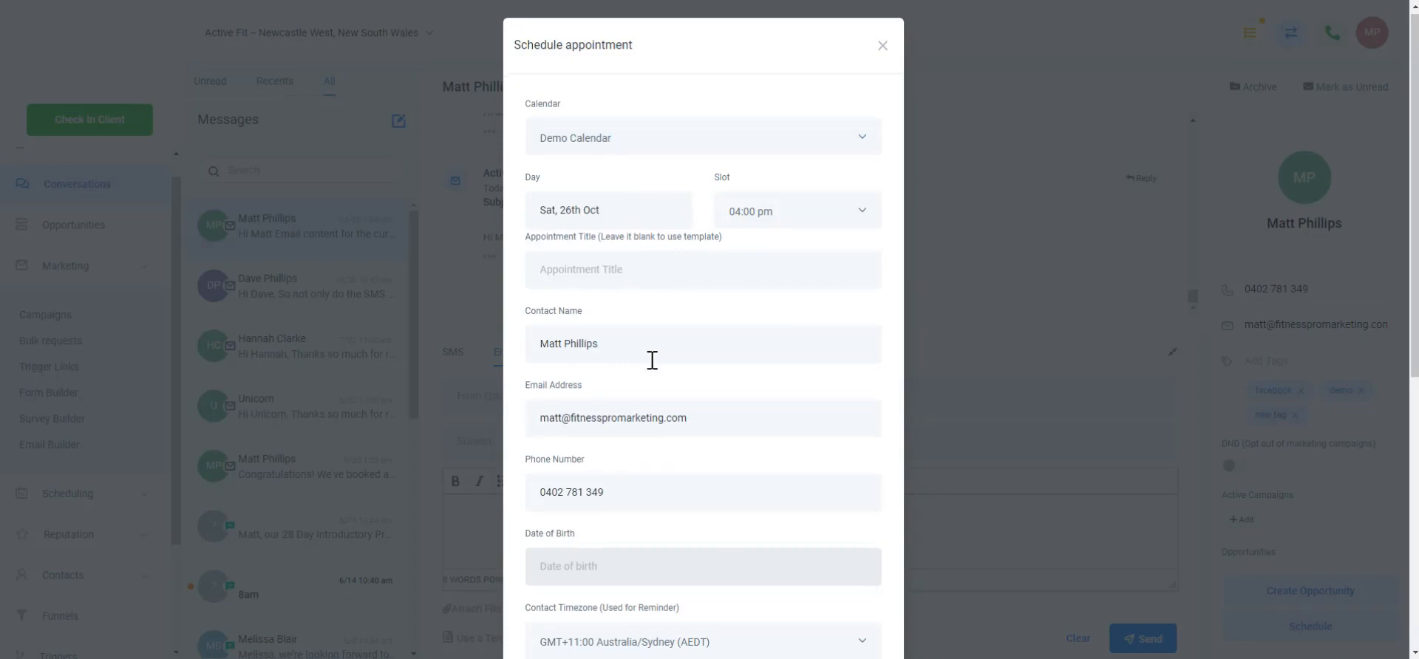
scroll(652, 361, "down", 5)
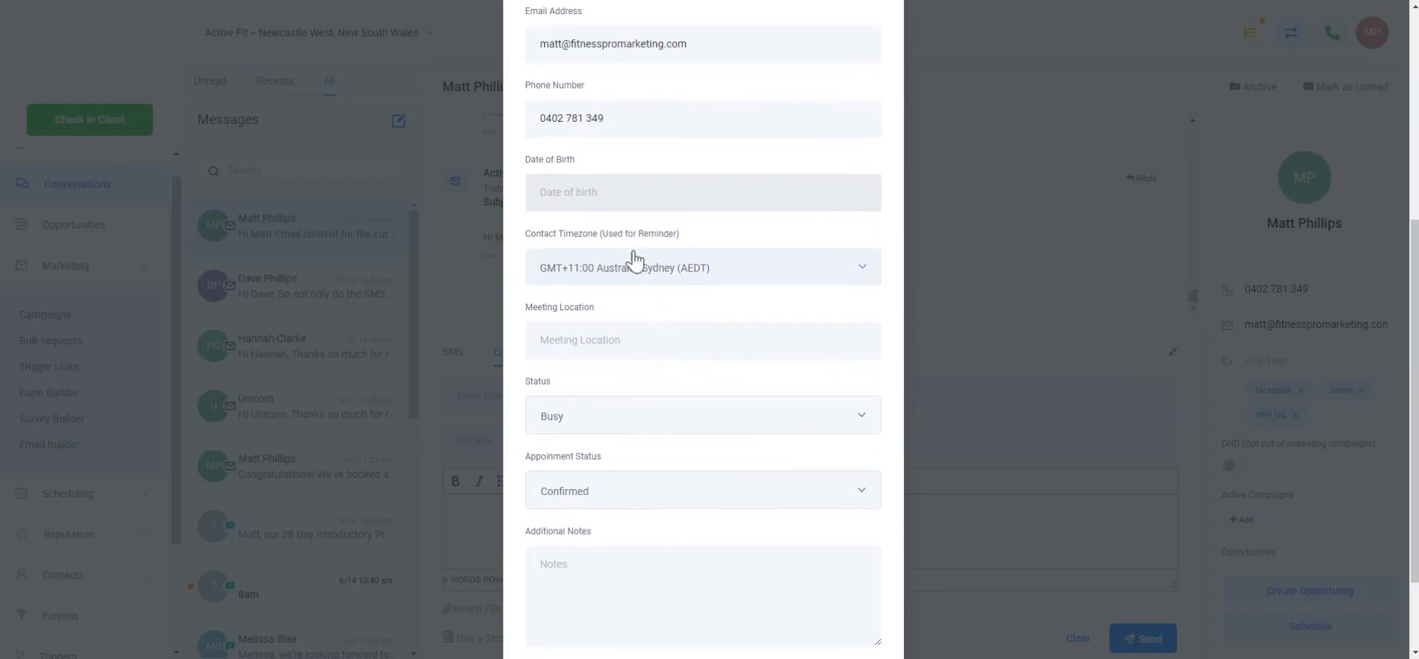
scroll(647, 277, "up", 1)
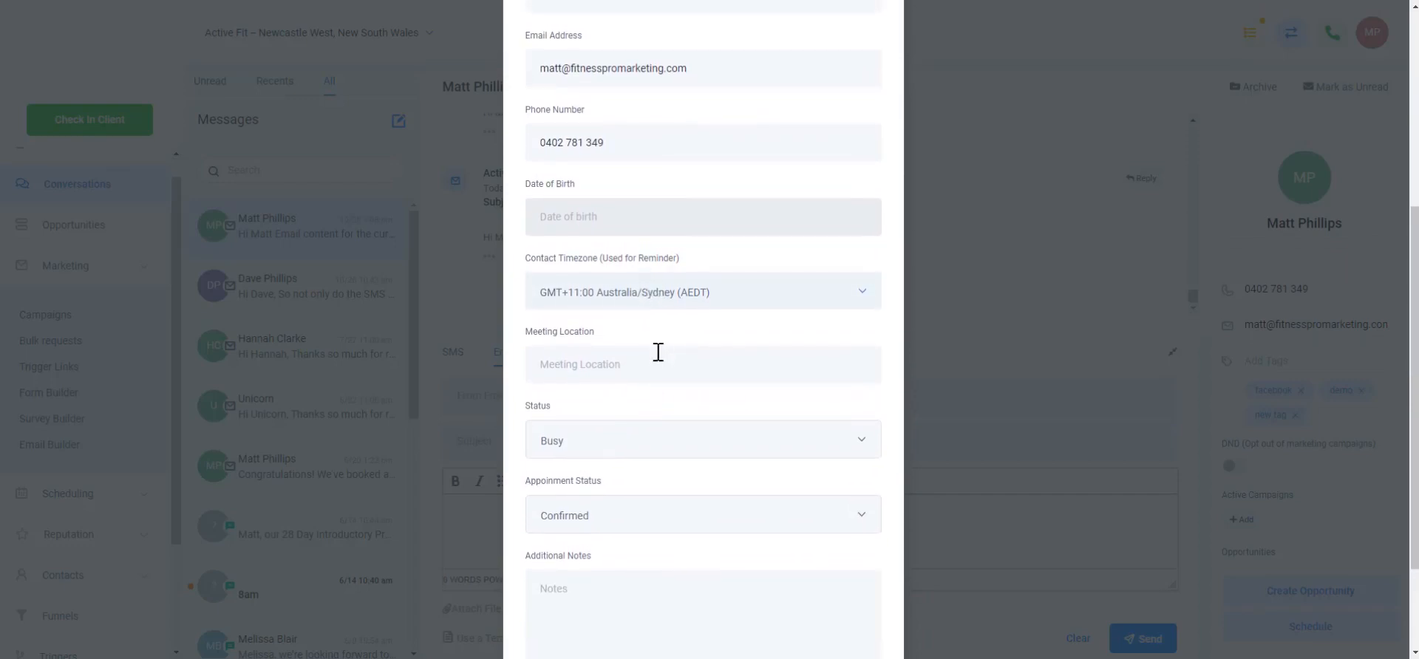
scroll(643, 465, "down", 2)
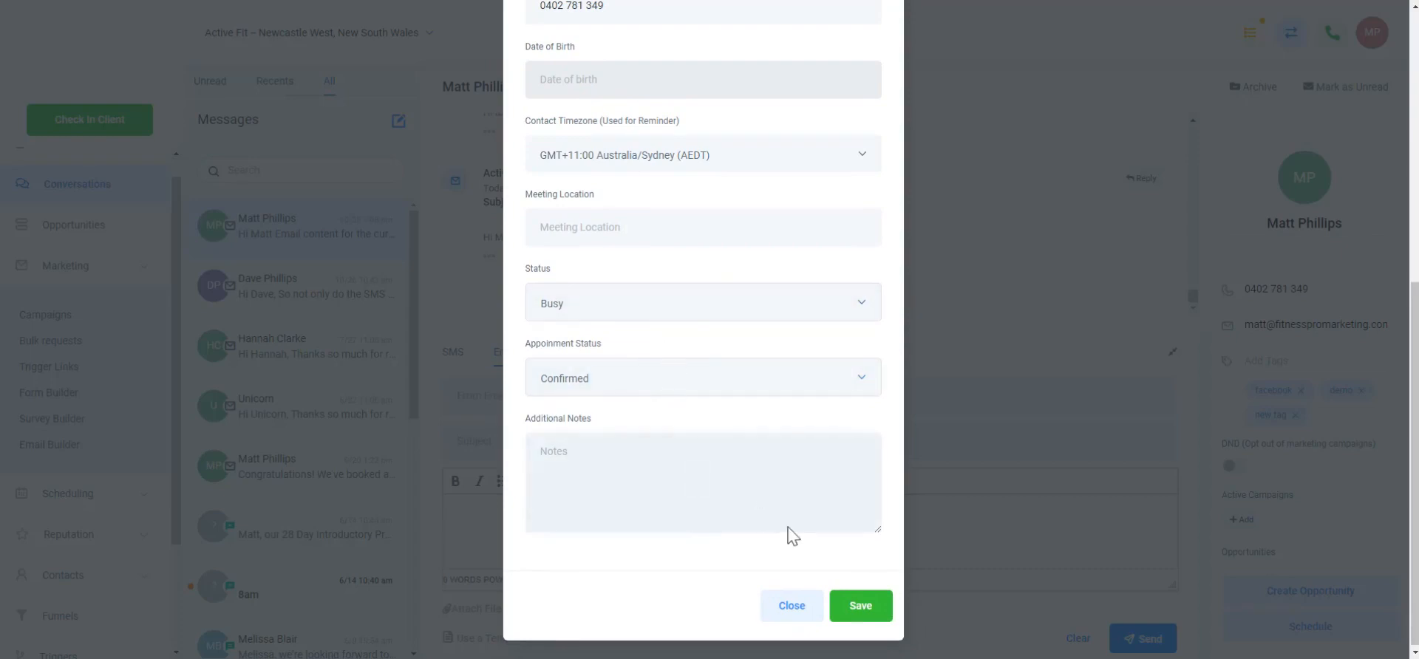
scroll(720, 450, "up", 7)
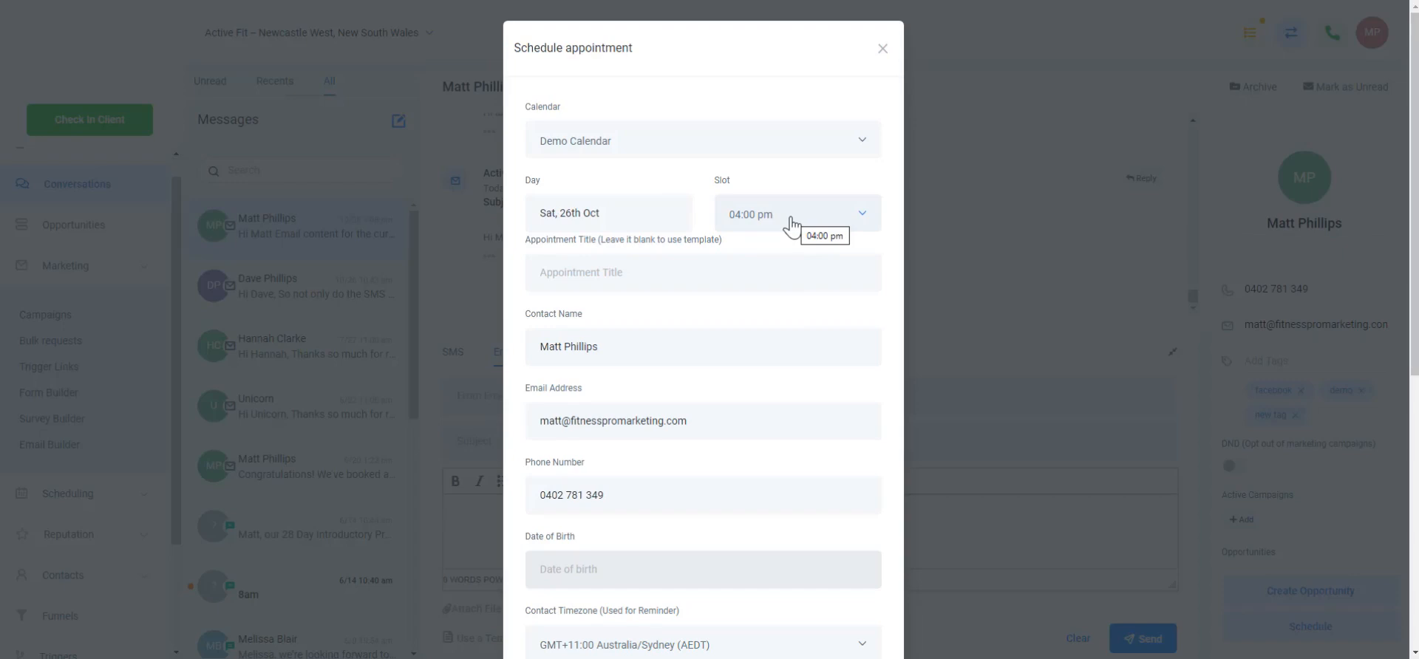
left_click(882, 49)
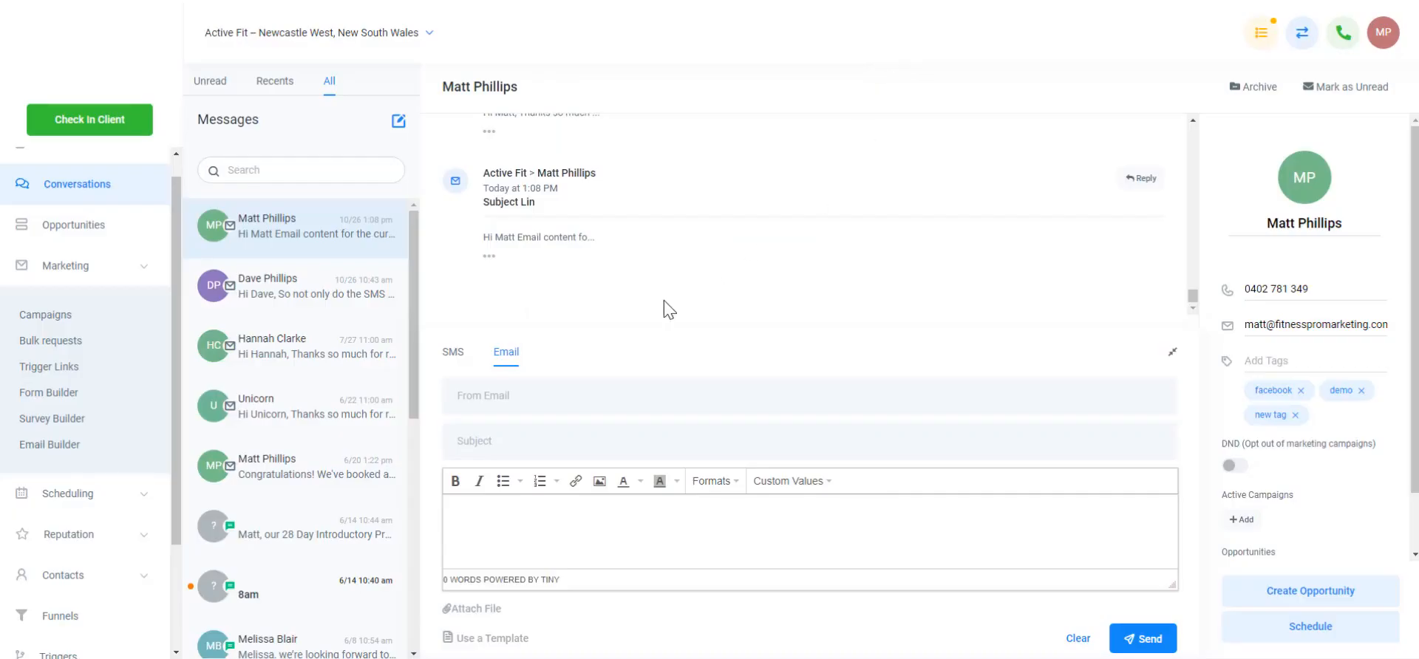
- Open the scheduling calendar and view which calendars can be chosen for the Active Fit location
left_click(73, 494)
scroll(77, 502, "down", 1)
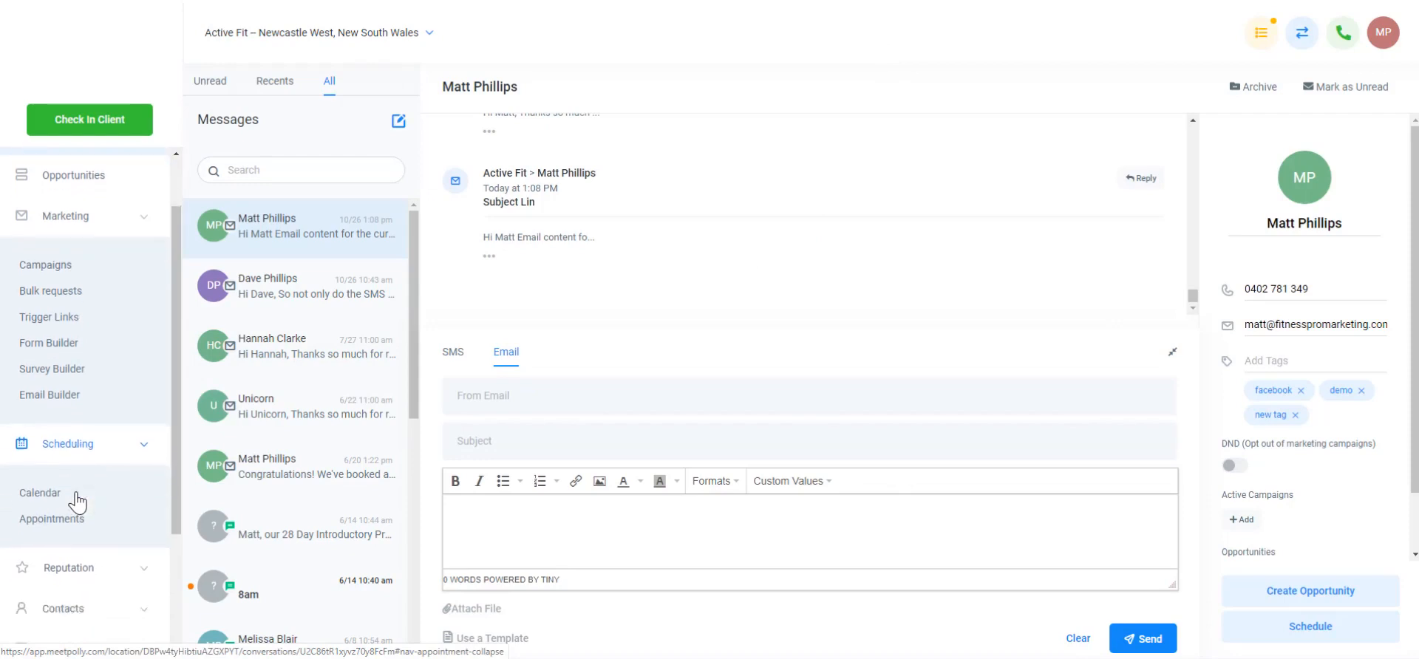
scroll(77, 502, "down", 2)
left_click(52, 411)
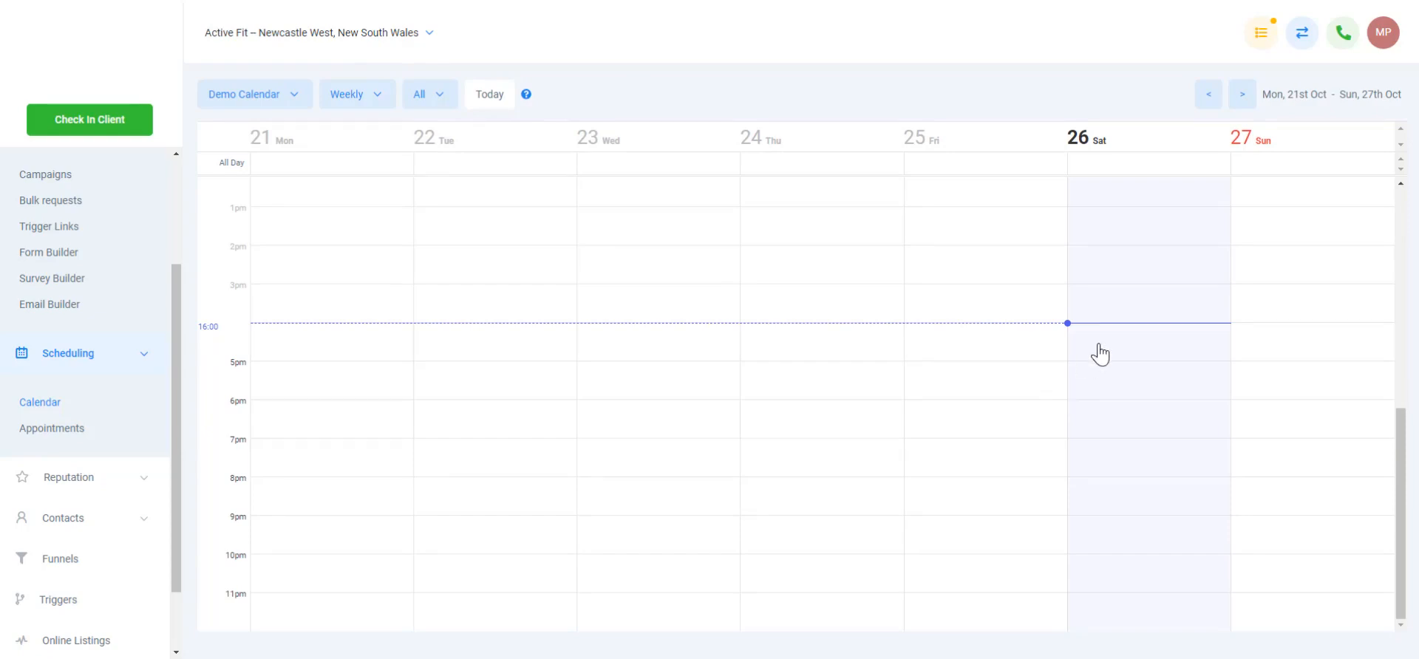
left_click(268, 97)
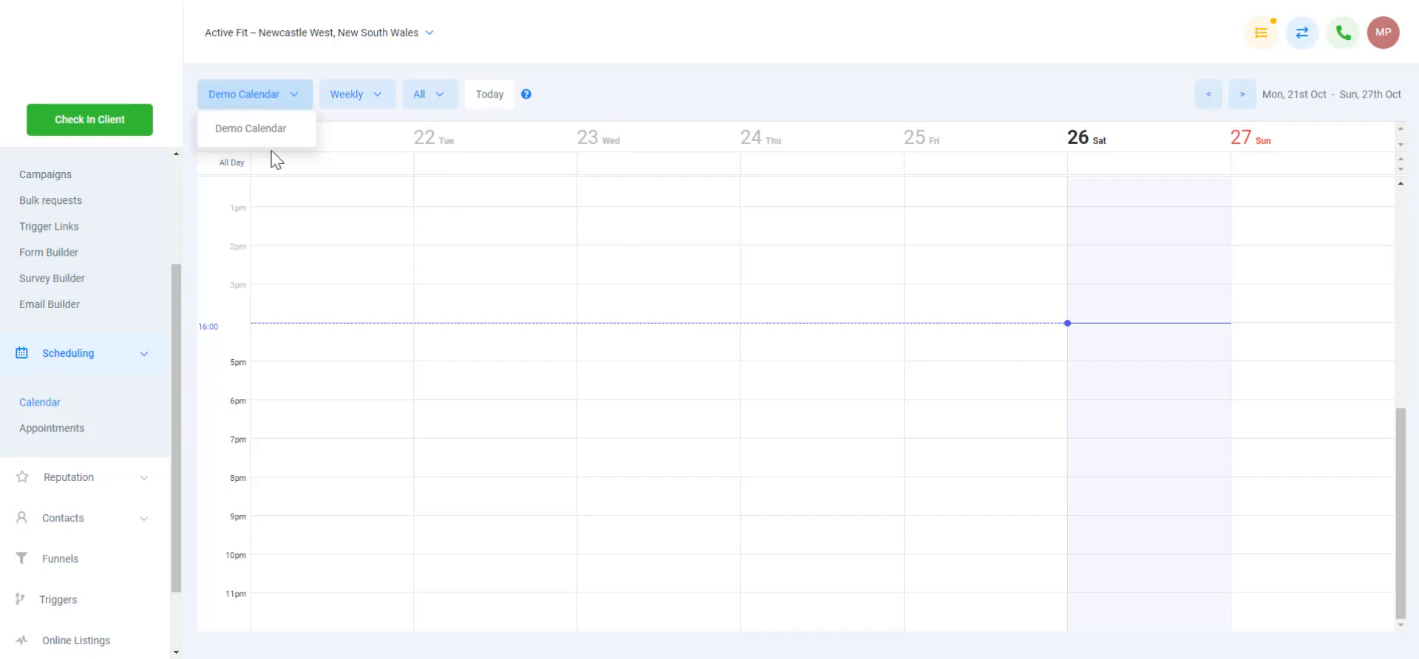
left_click(284, 101)
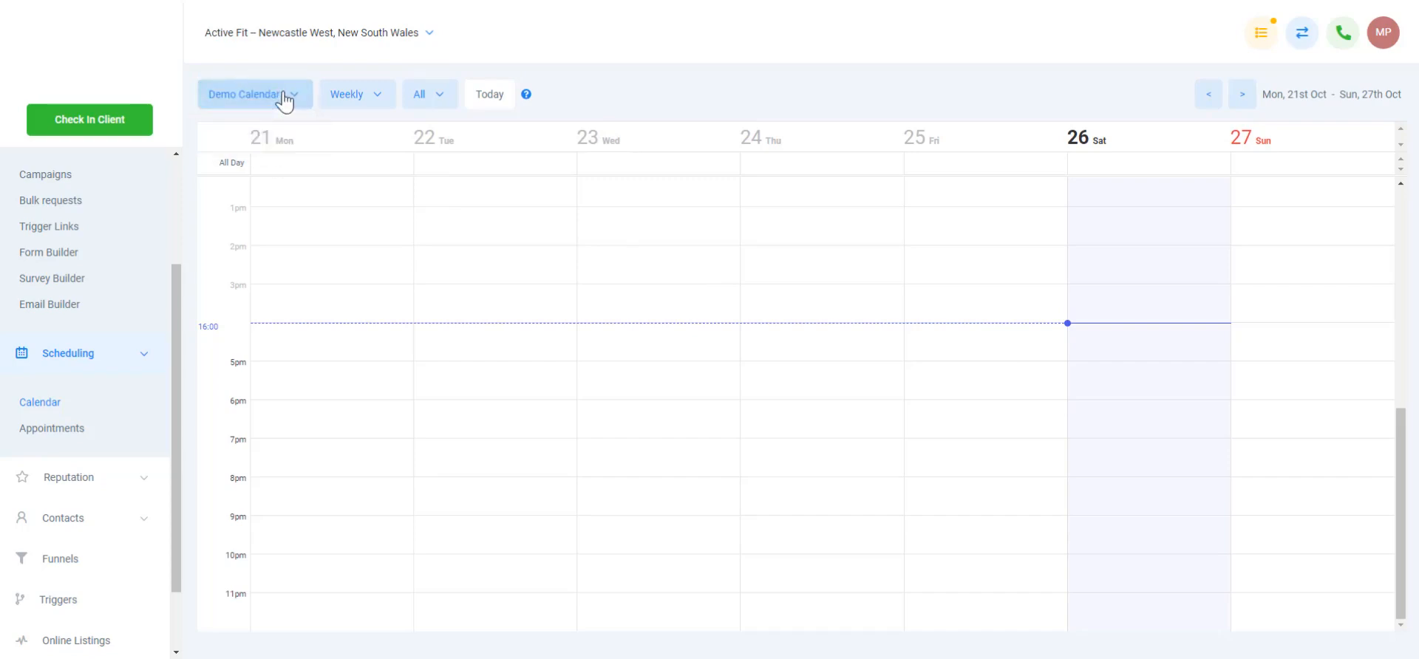
left_click(284, 101)
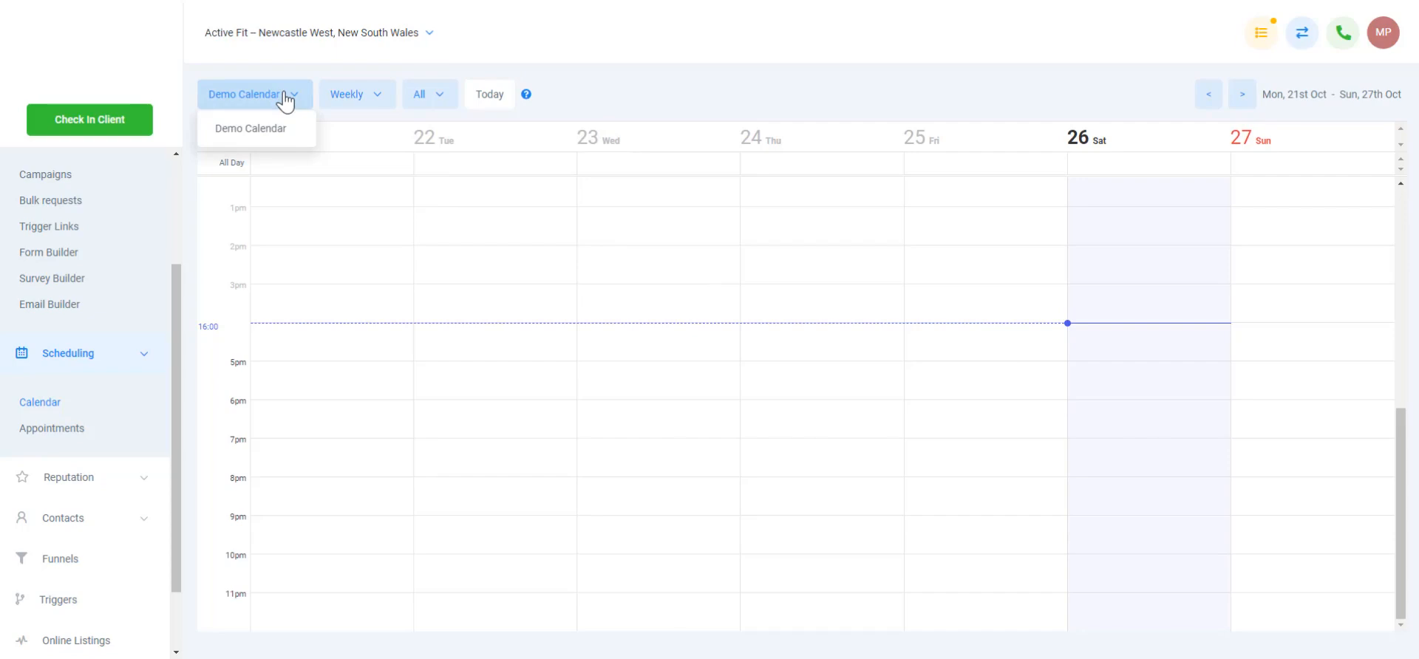
left_click(317, 130)
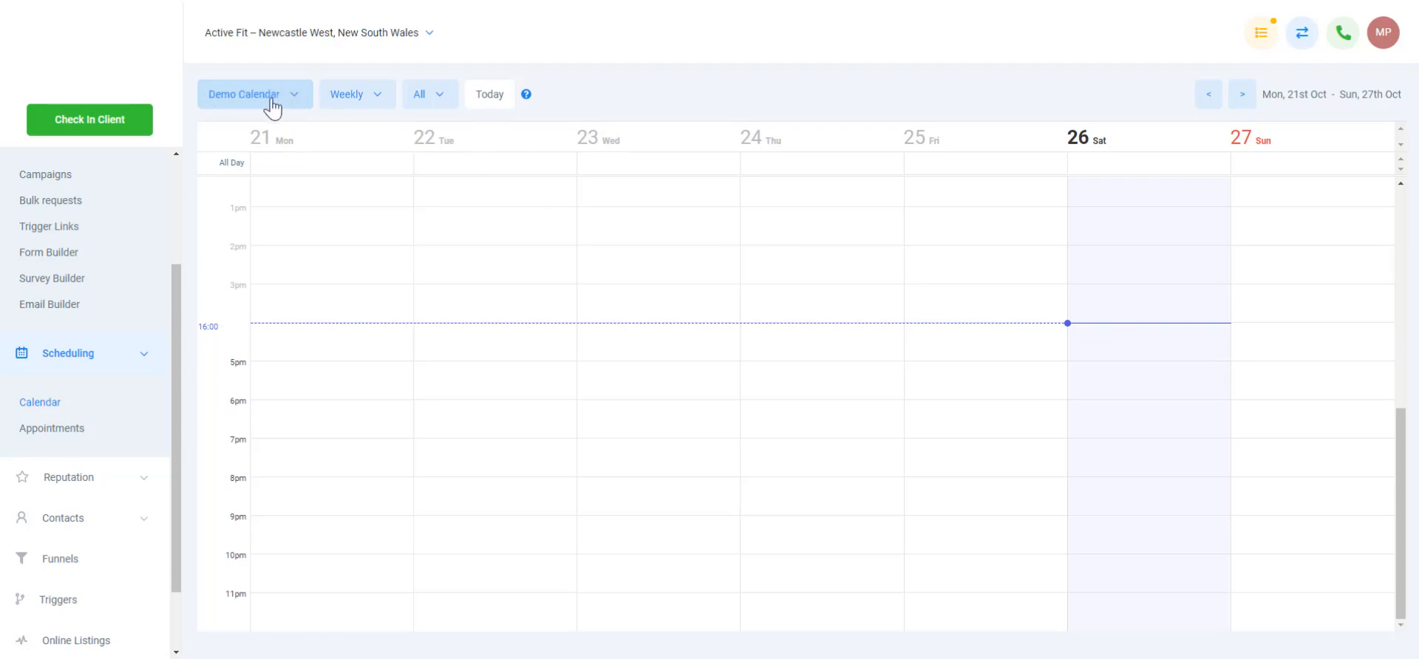
- Switch to the AA Tutorial Business location and choose Tutorial Calendar for the calendar view
left_click(329, 34)
left_click(281, 151)
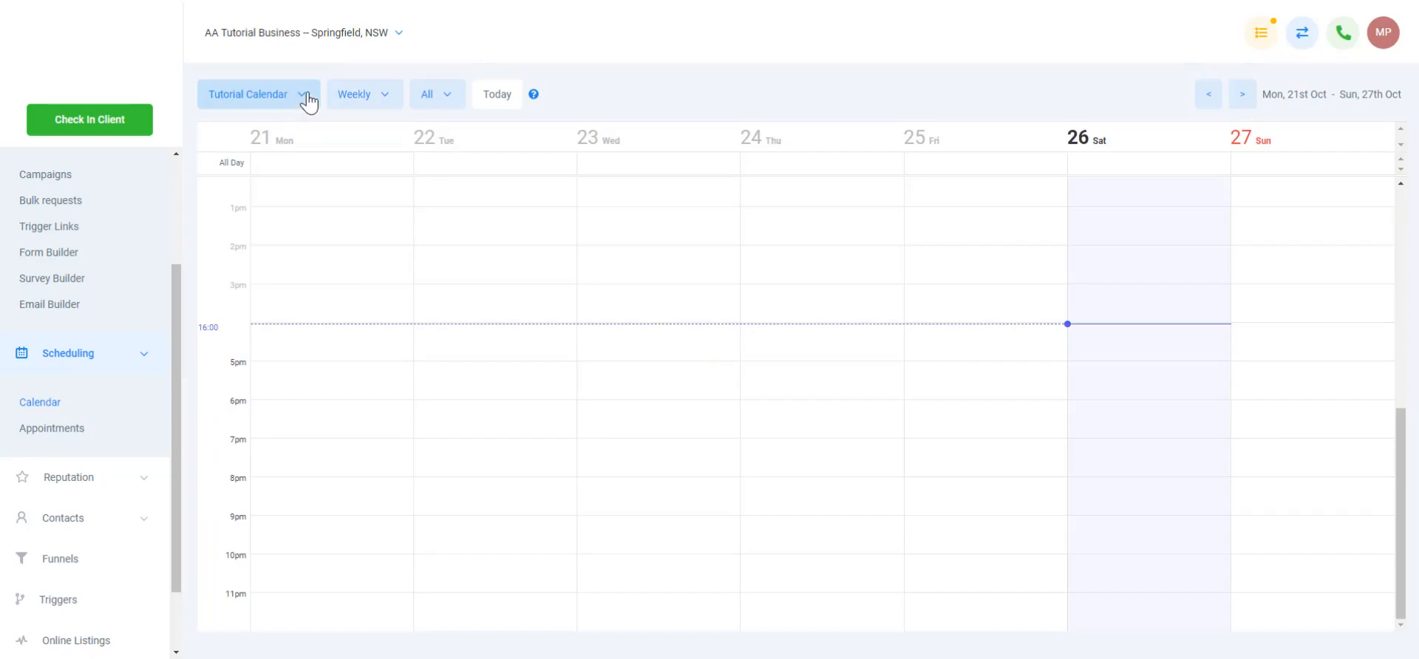
left_click(303, 96)
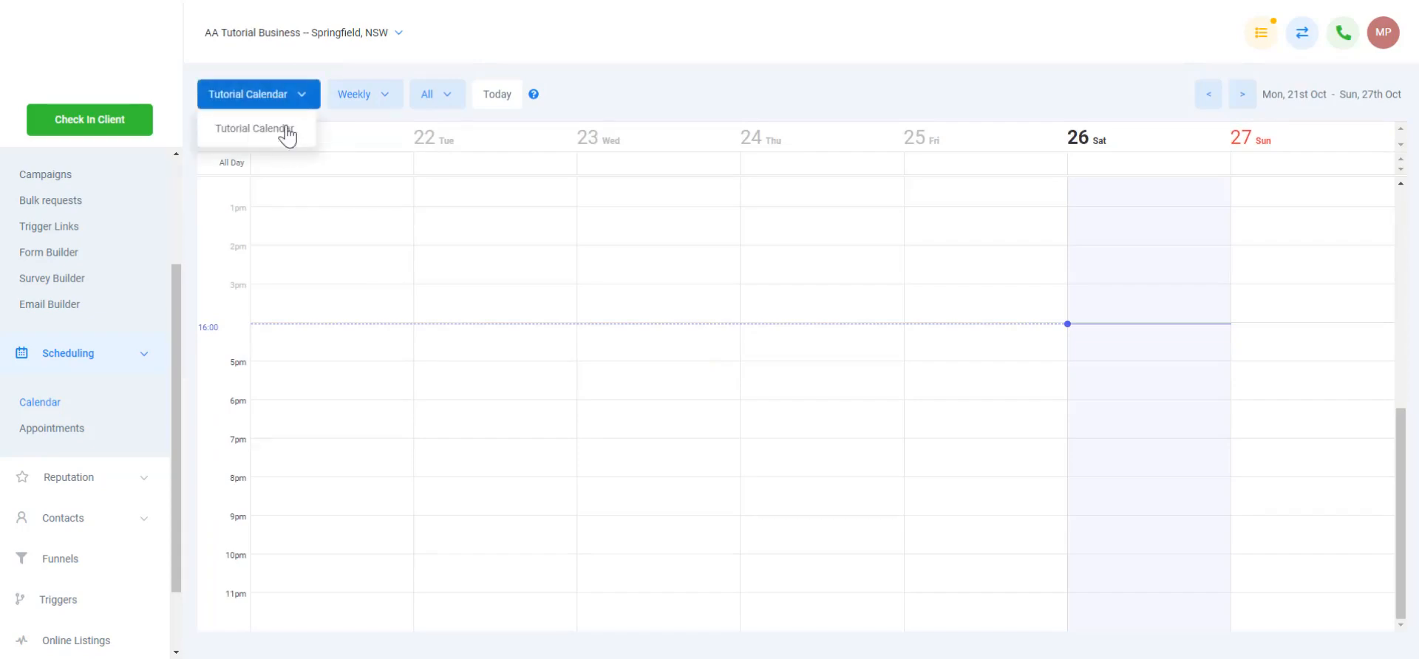
left_click(292, 132)
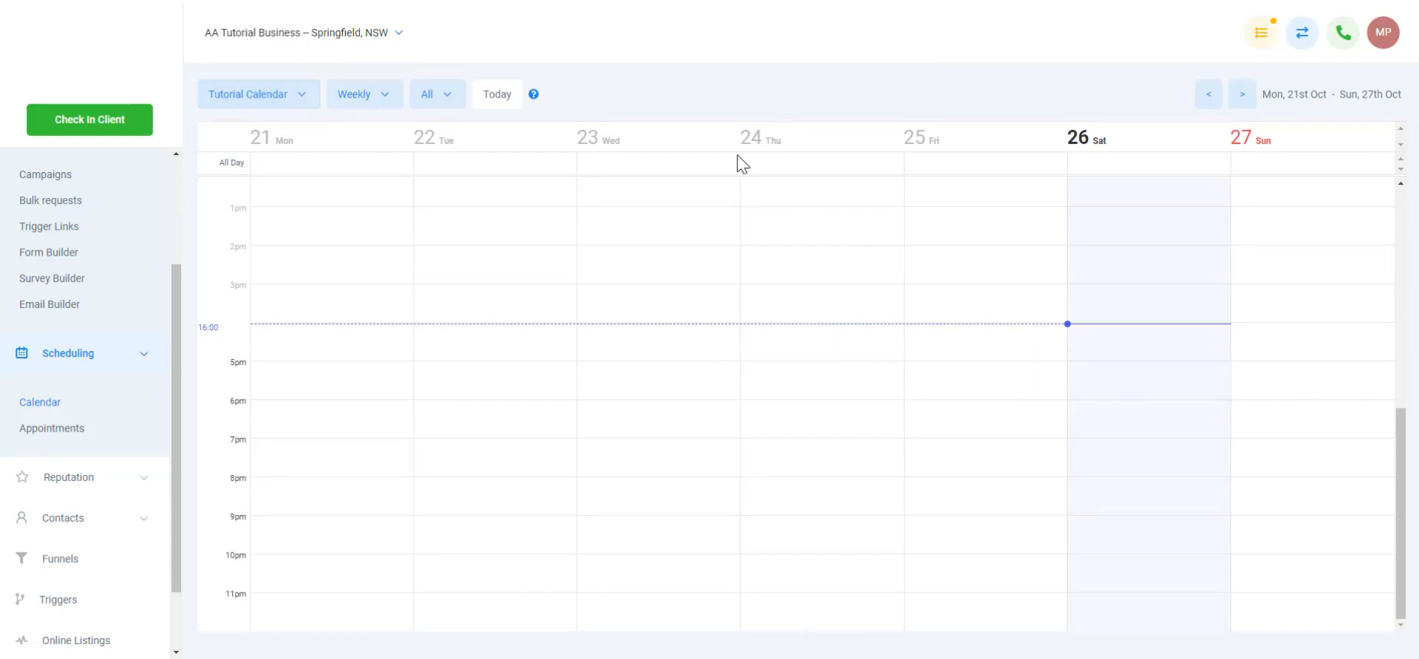
- Show the following week and start an appointment on Tuesday 29 October 2019 at 6:00 AM
left_click(1243, 96)
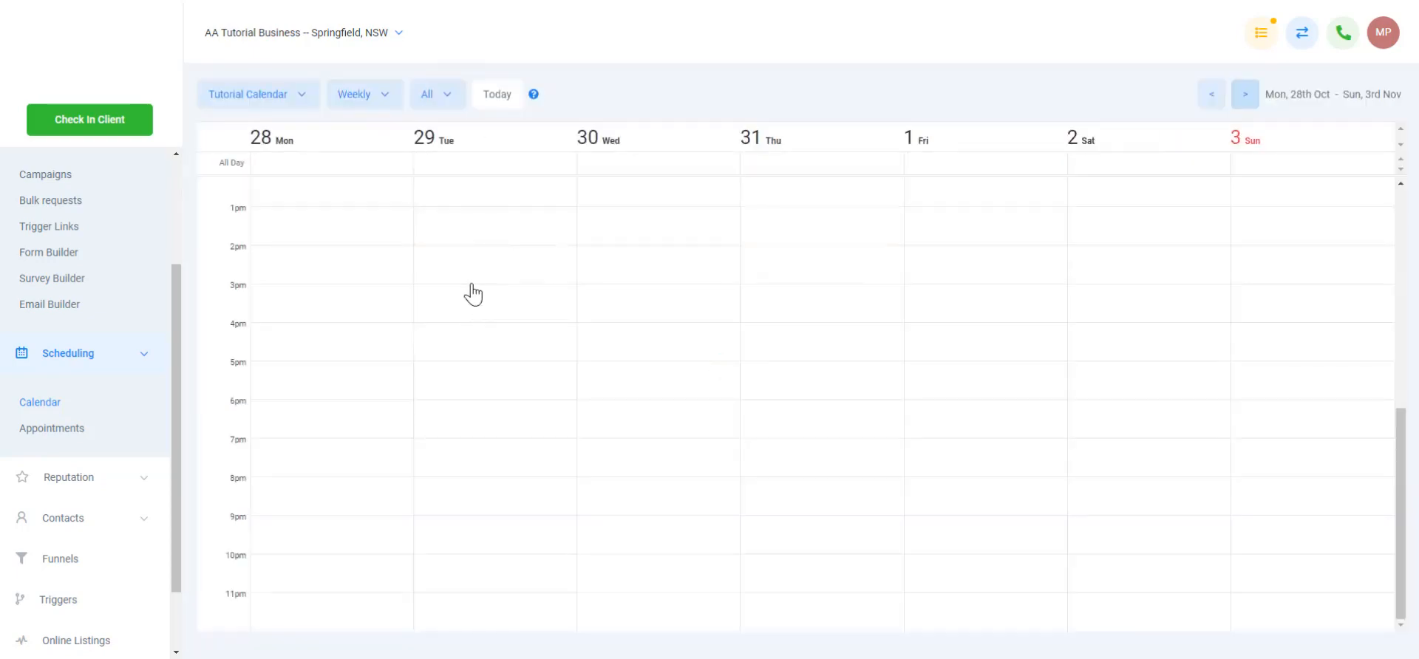
scroll(472, 292, "up", 5)
scroll(472, 293, "down", 2)
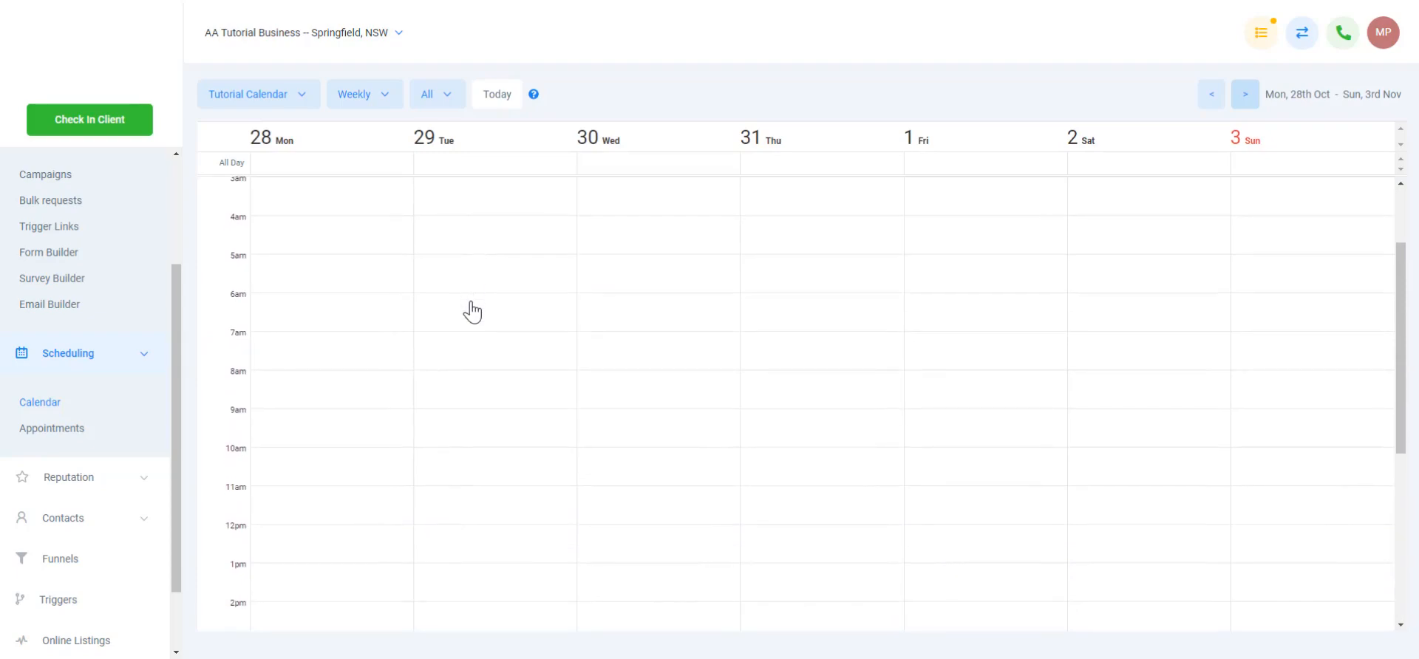
left_click(474, 303)
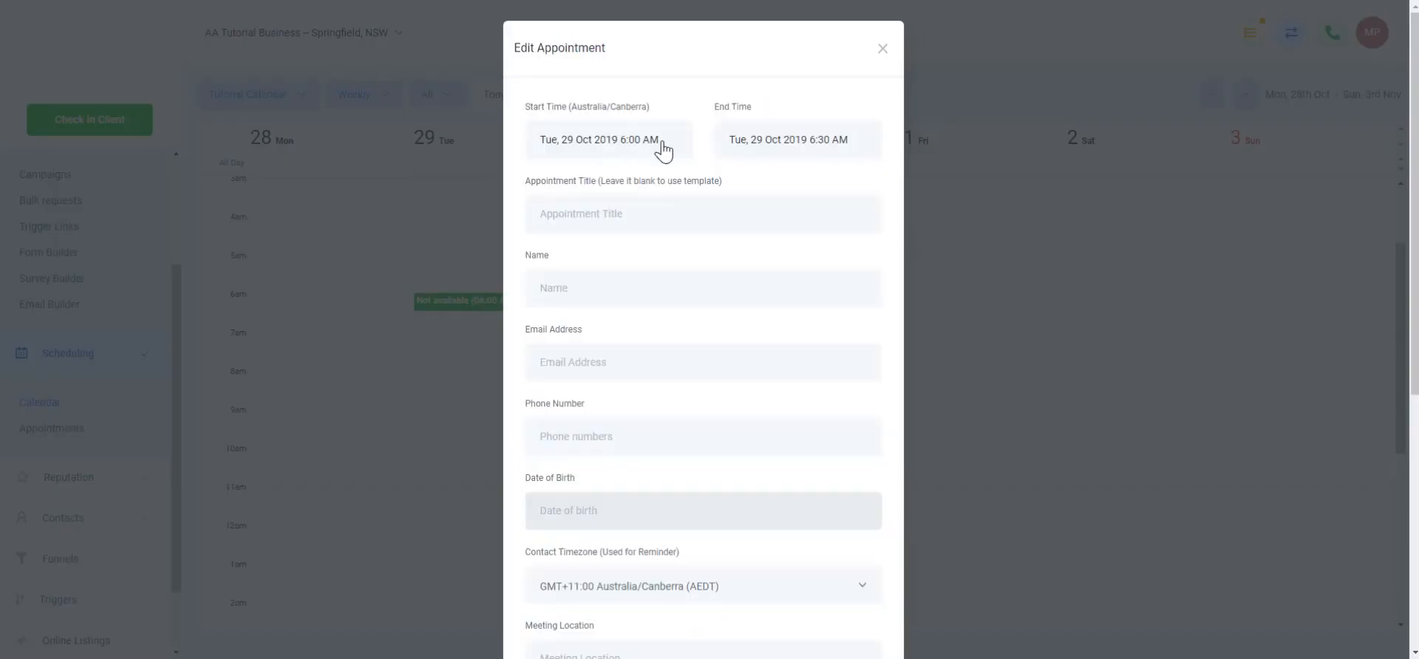
- Set the appointment's end time to 6:45 AM on Tuesday 29 October 2019
left_click(793, 140)
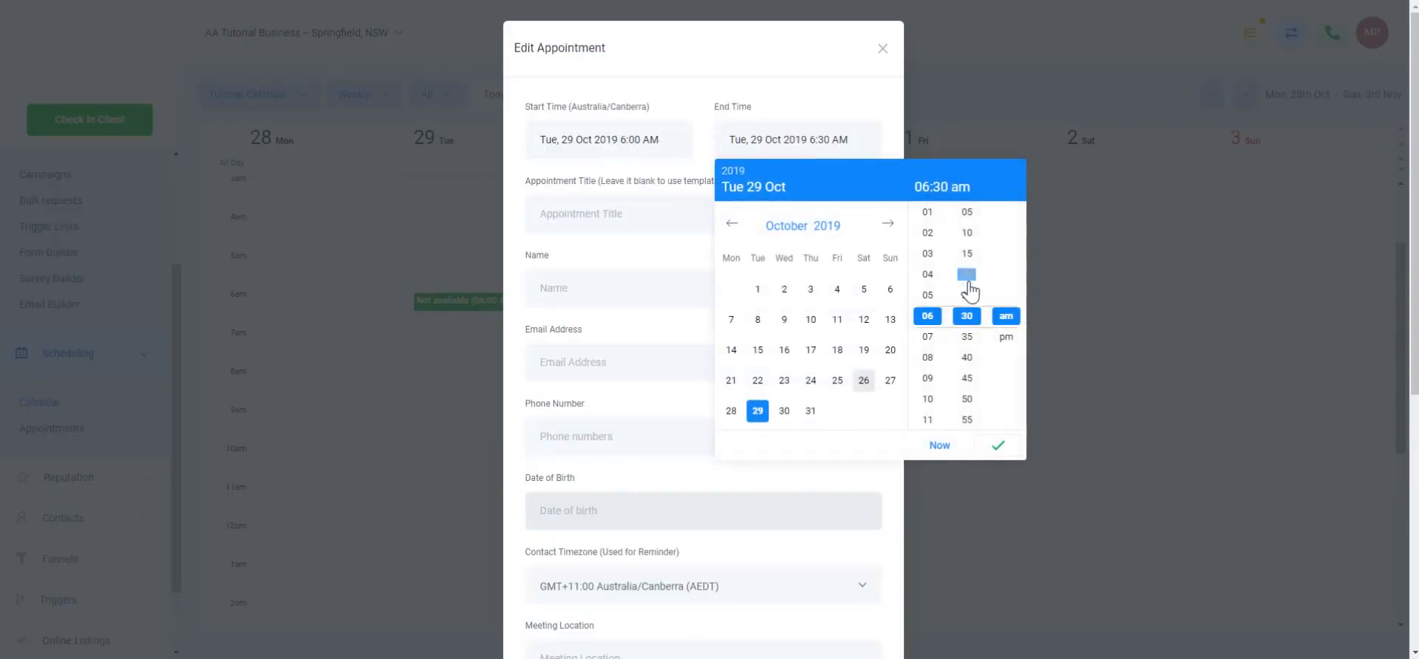
left_click(967, 378)
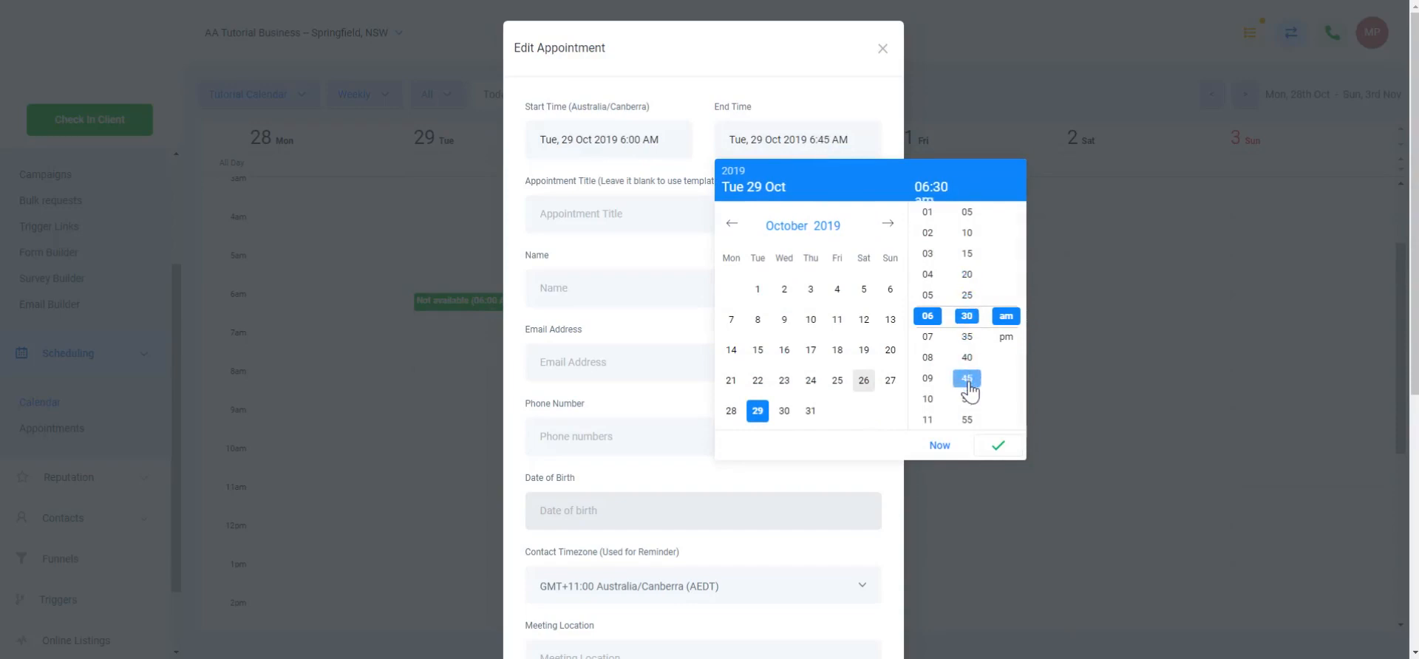
left_click(992, 447)
left_click(641, 216)
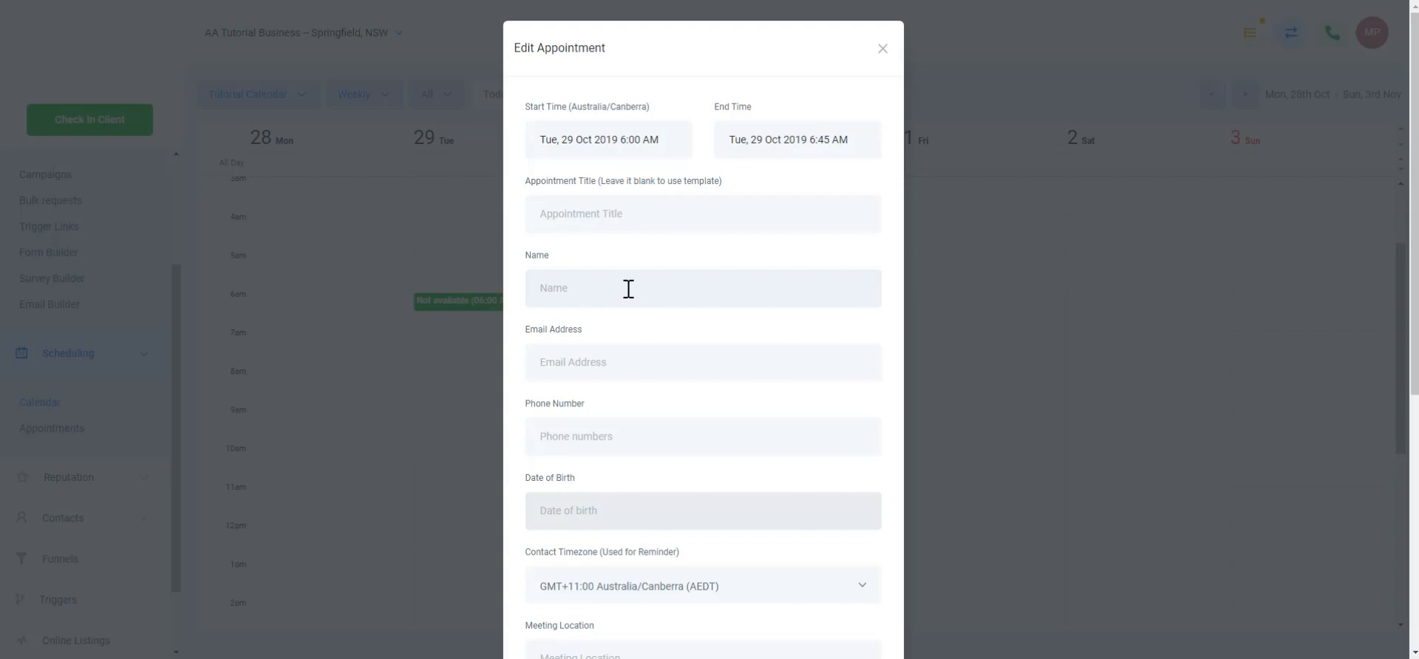
type("Matt")
key("BackSpace")
key("BackSpace")
key("BackSpace")
key("BackSpace")
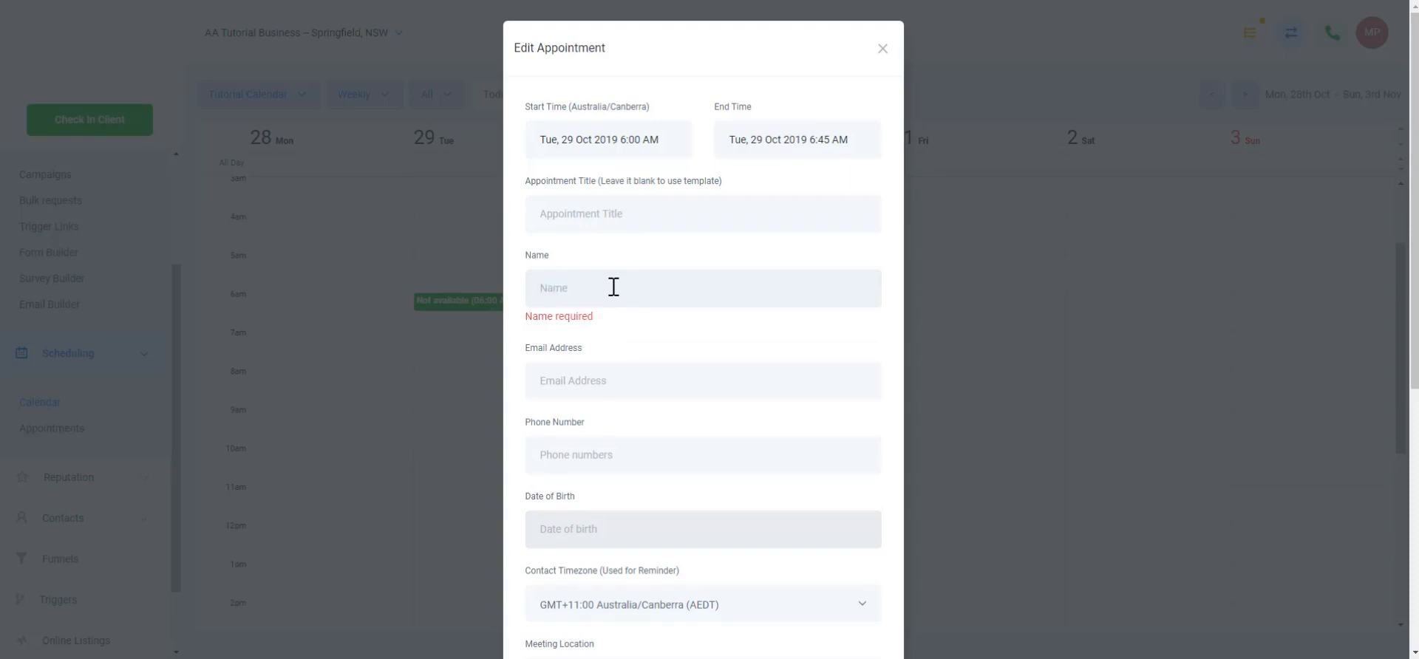
- Look up the existing contact by first name and assign that contact to the appointment
type("Jan")
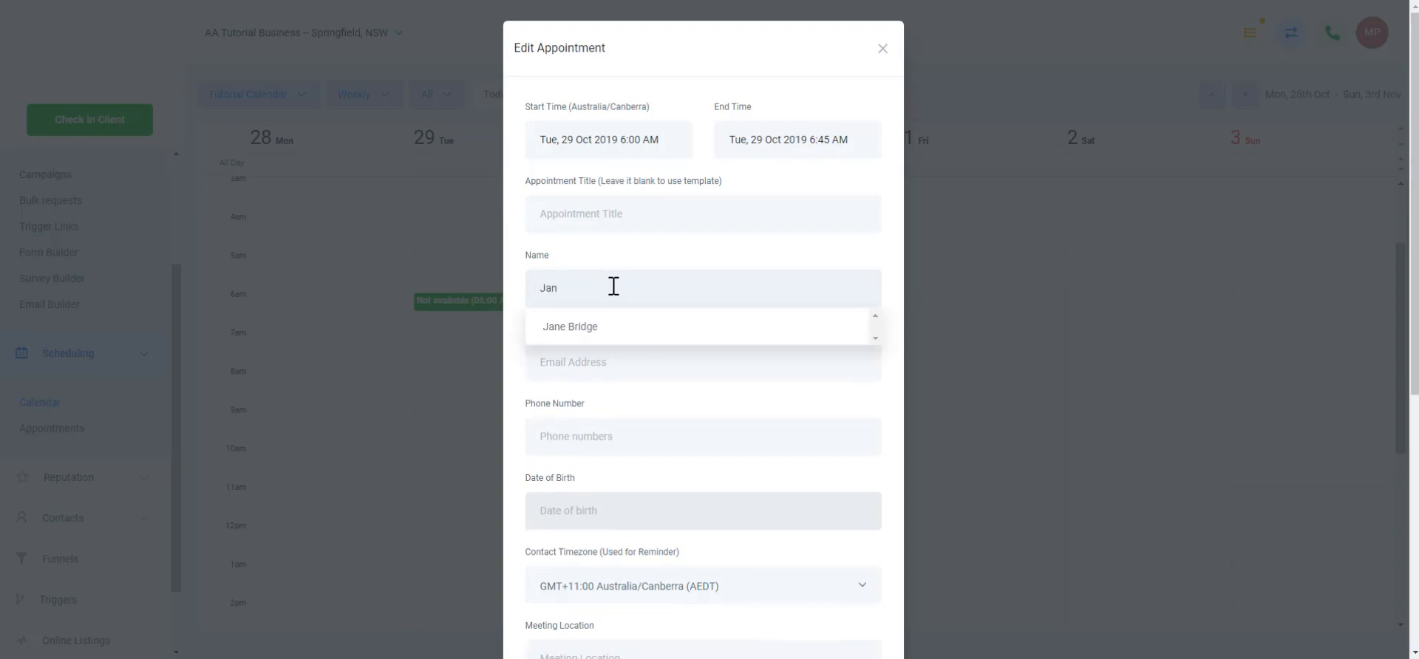
left_click(614, 337)
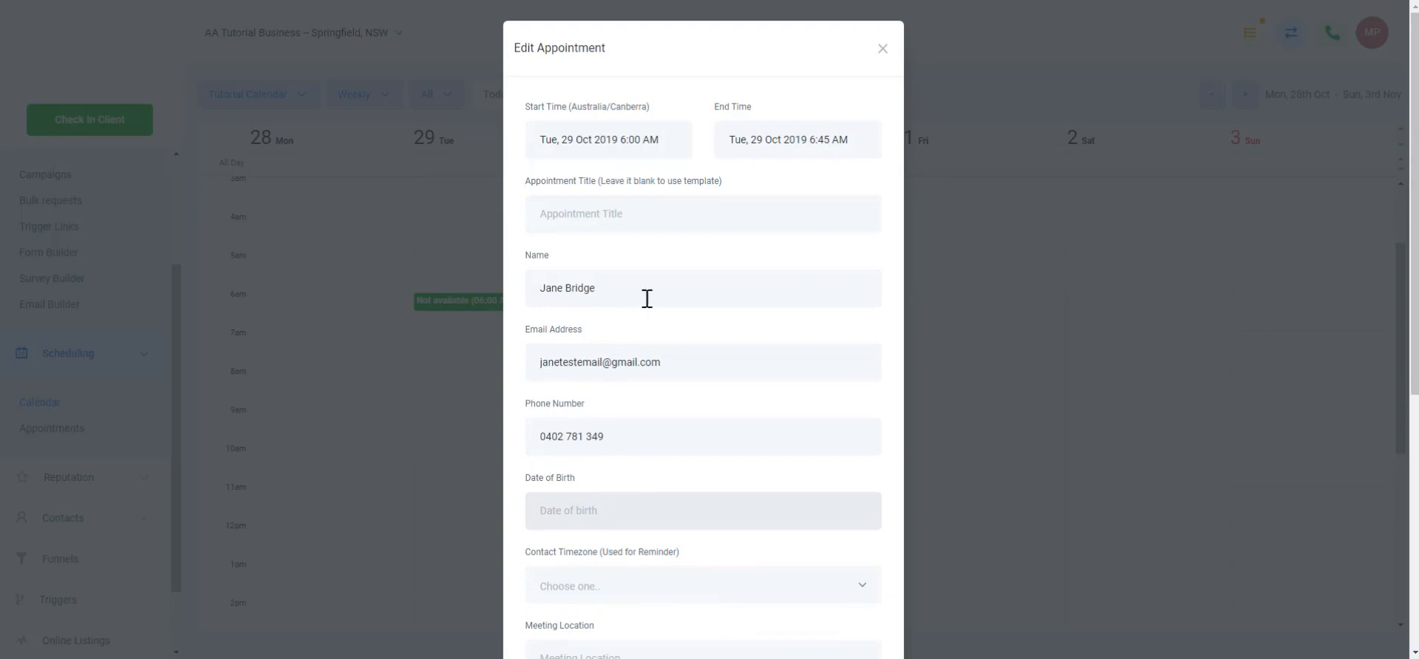
- Examine the appointment's times, contact details, timezone, meeting location, status and additional notes fields
scroll(646, 370, "down", 1)
scroll(645, 370, "down", 3)
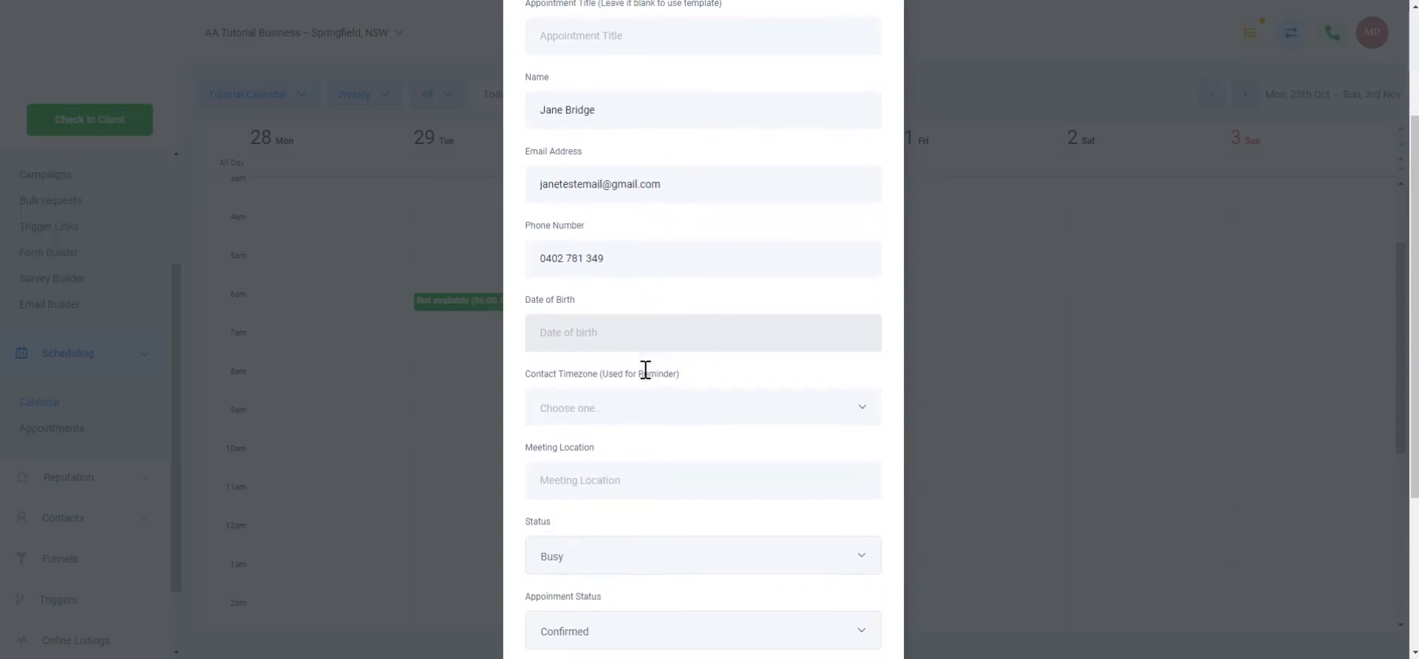
scroll(649, 298, "up", 4)
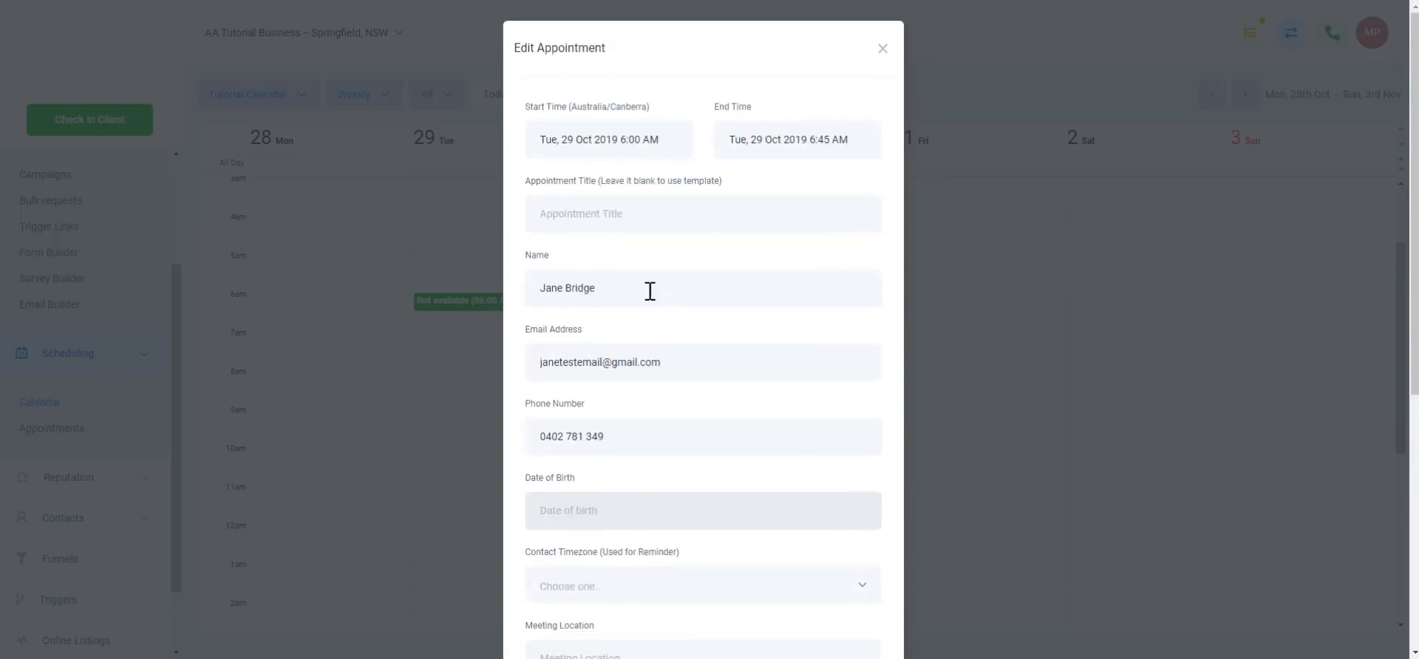
scroll(650, 289, "down", 4)
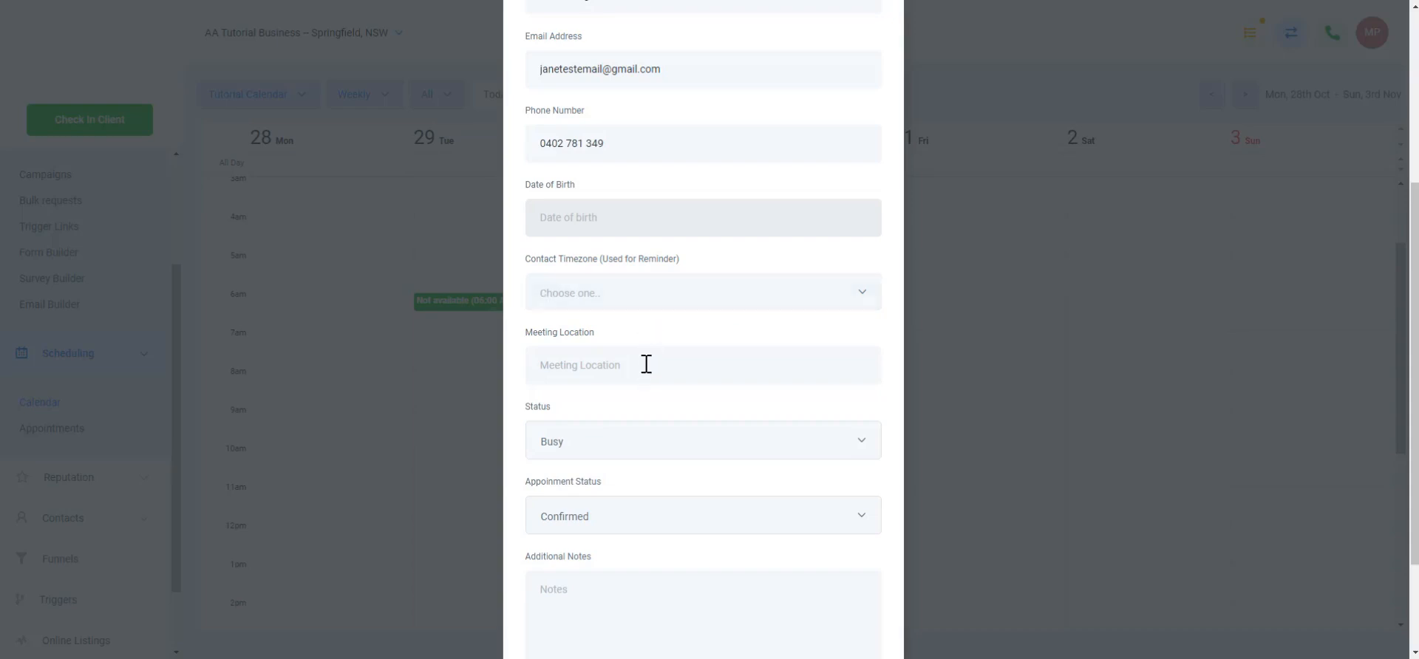
scroll(646, 363, "up", 4)
scroll(646, 363, "down", 5)
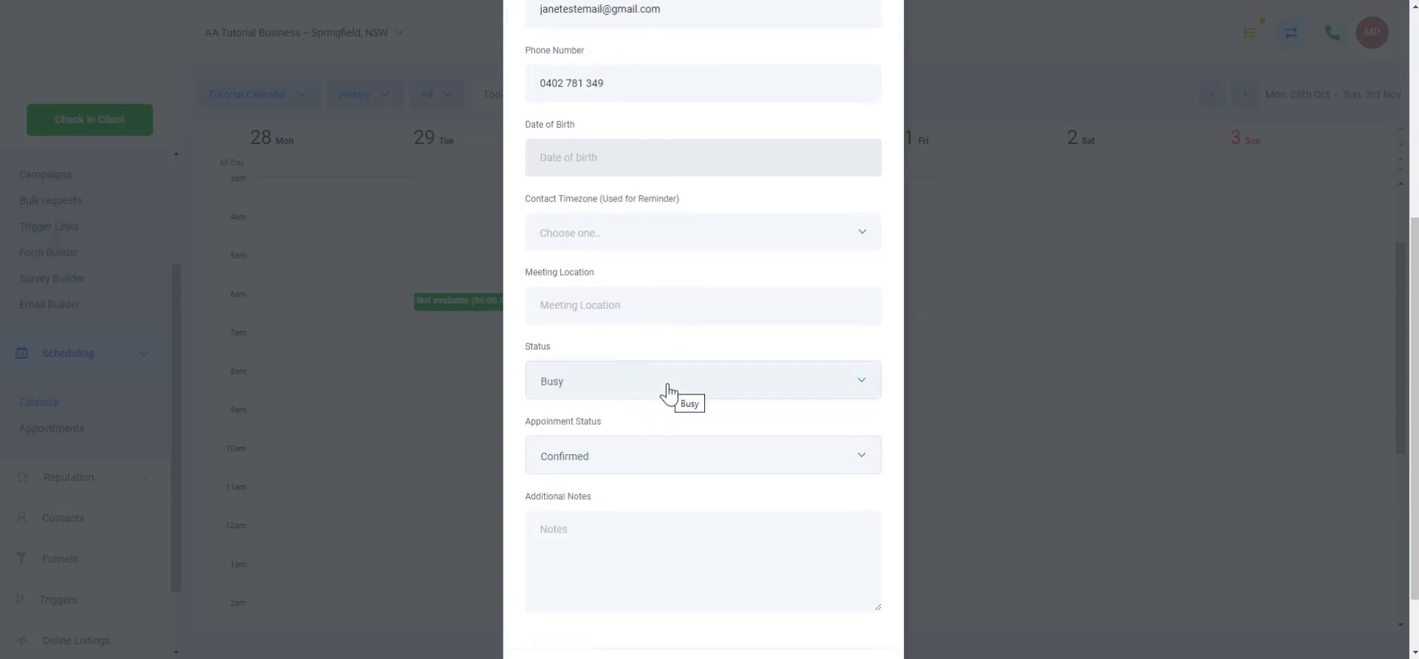
scroll(668, 480, "down", 1)
left_click(663, 451)
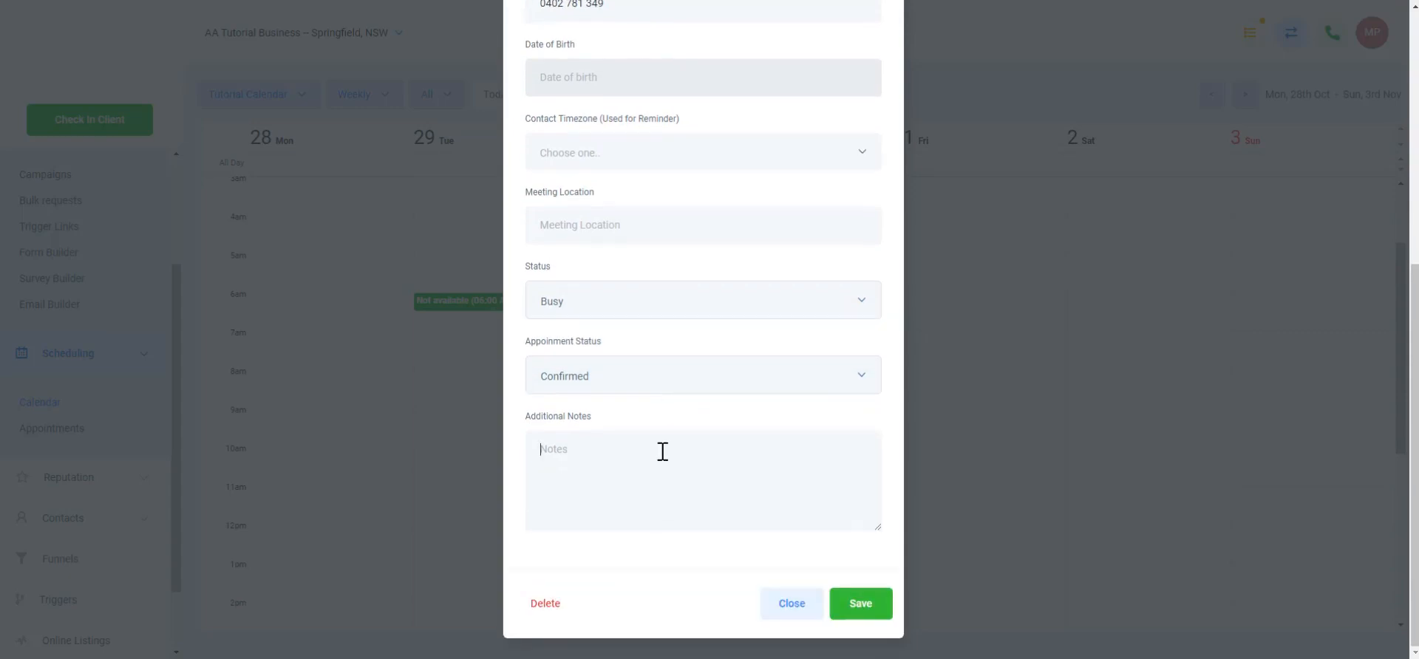
scroll(664, 452, "up", 5)
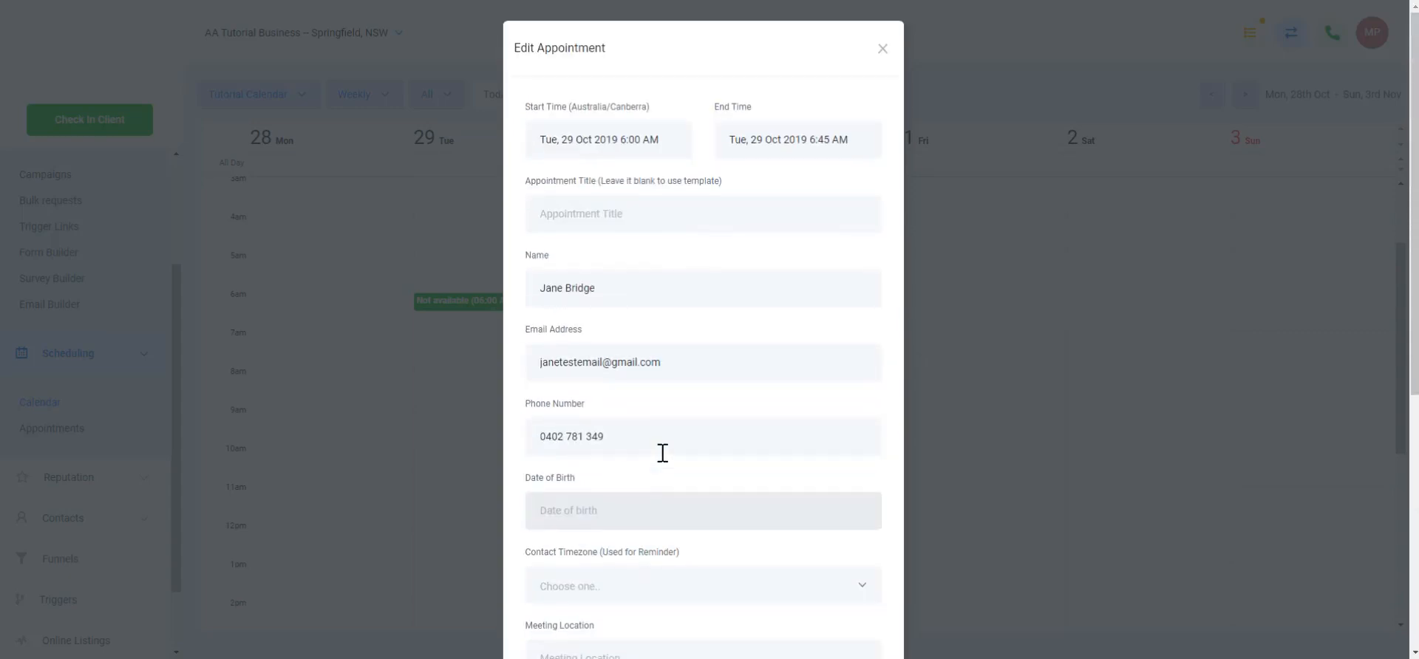
scroll(663, 453, "down", 5)
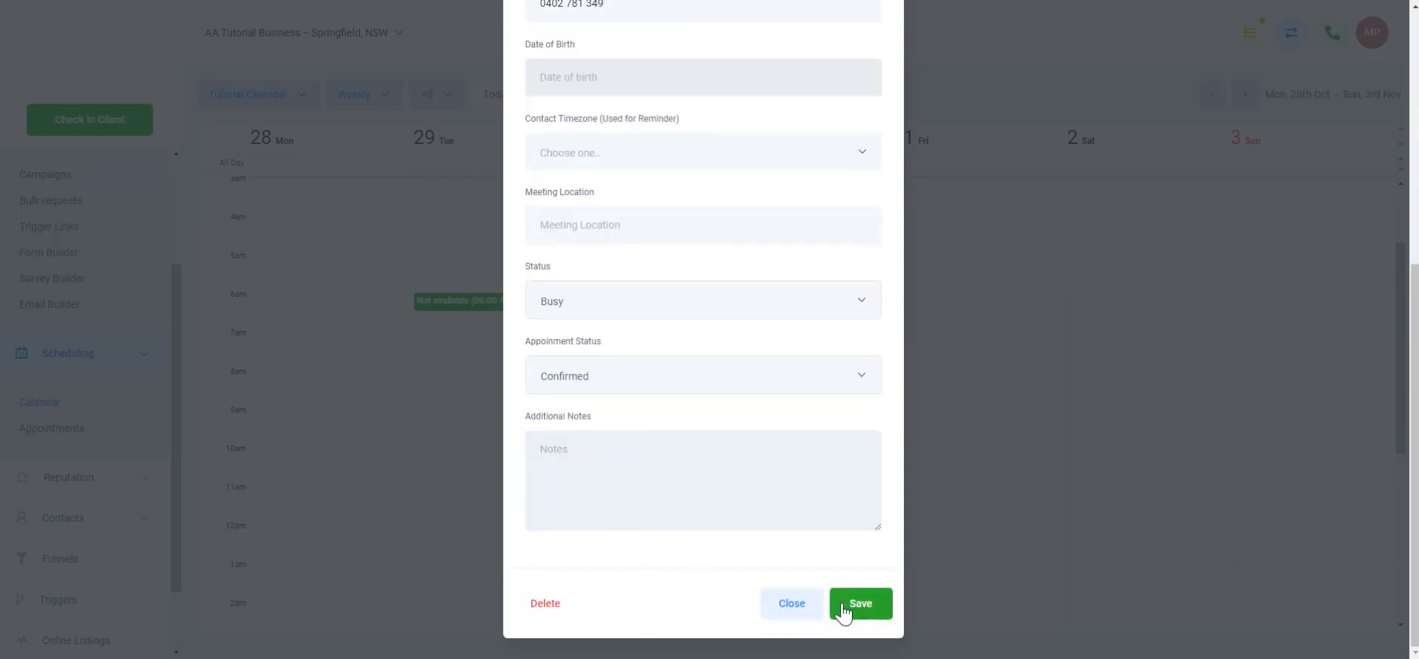
scroll(736, 489, "up", 5)
scroll(736, 488, "down", 5)
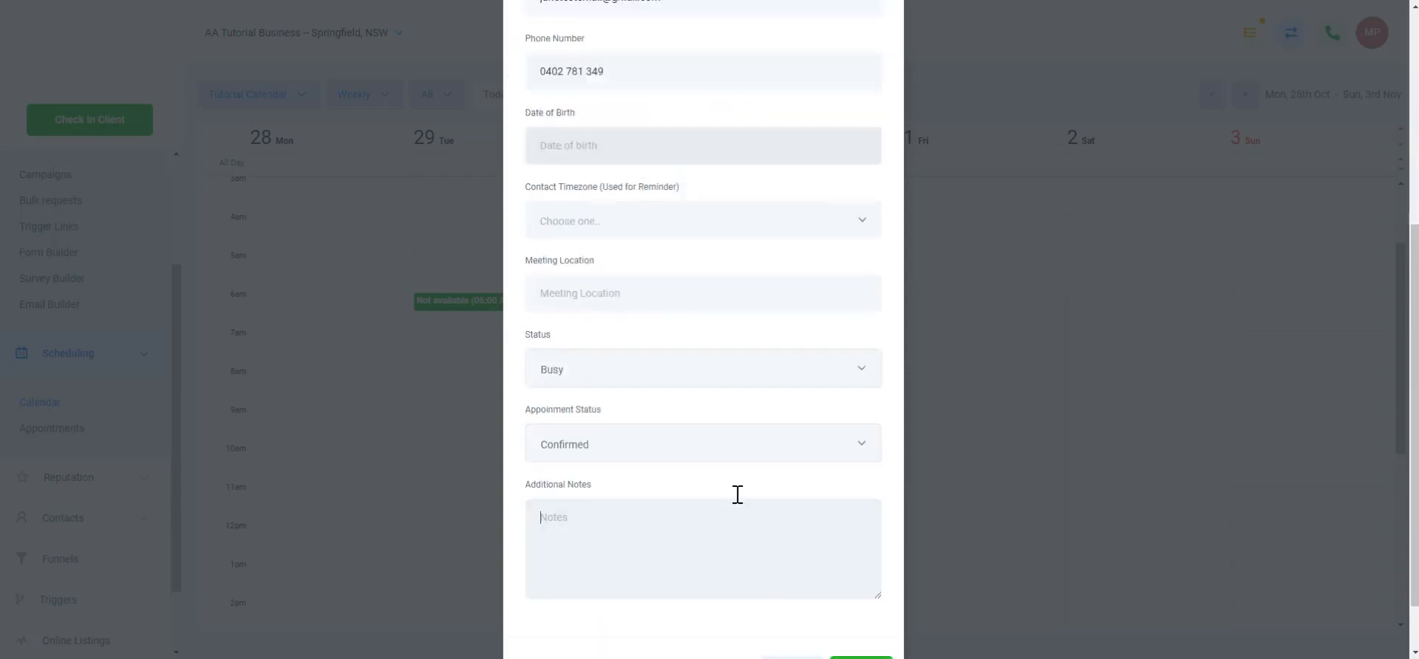
- Save the contact's Tuesday appointment and add a new slot on Thursday 31 October 2019 at 6:00 AM
left_click(870, 609)
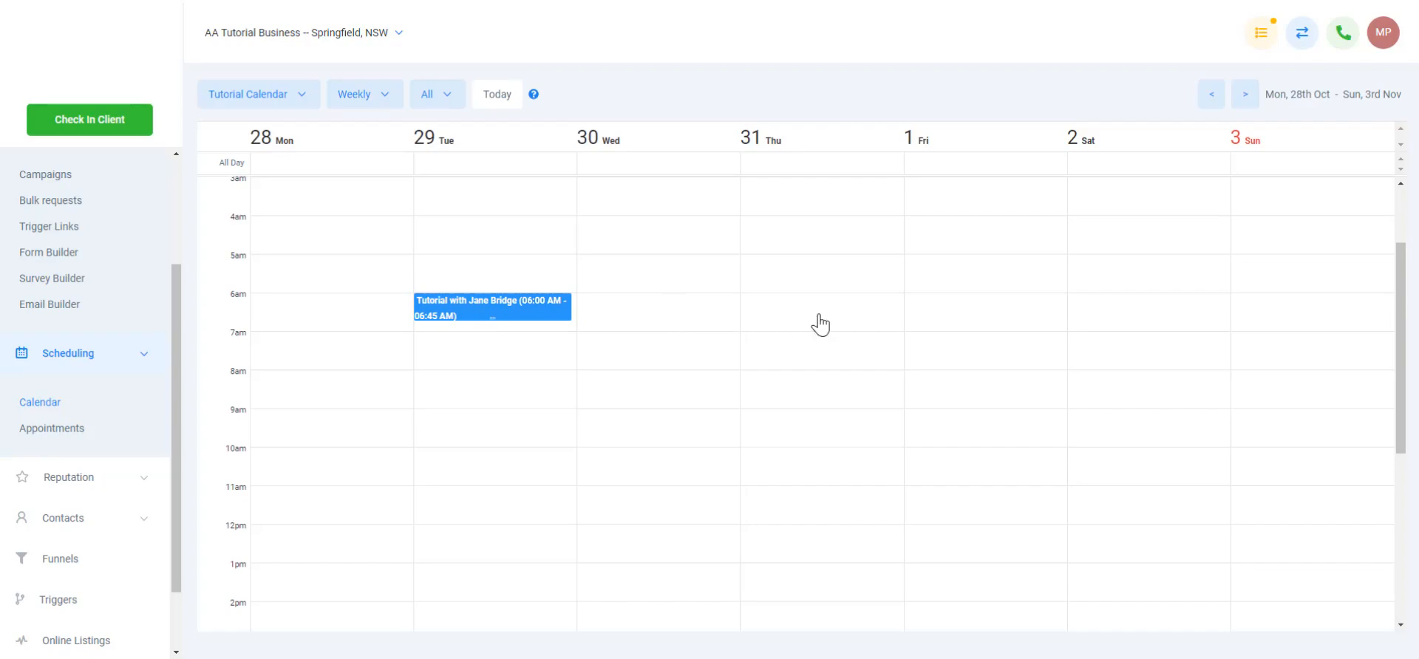
left_click(841, 306)
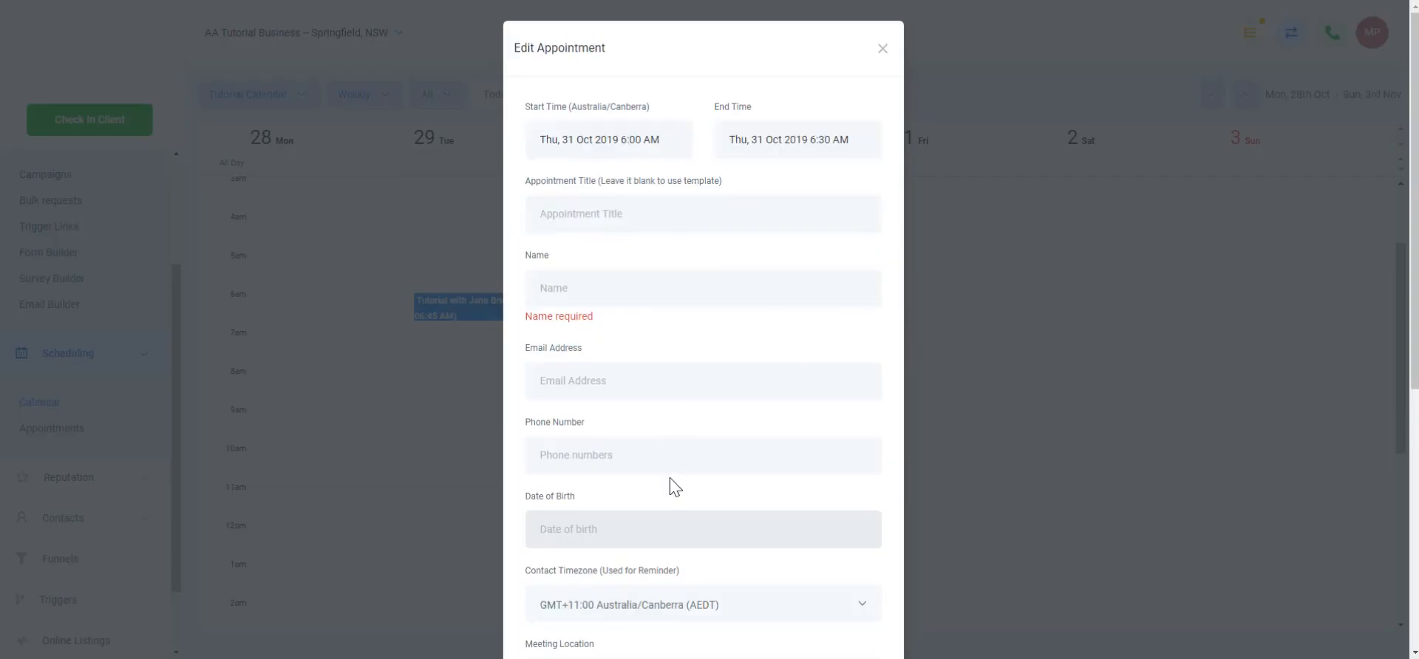
scroll(672, 485, "down", 5)
scroll(637, 197, "up", 5)
scroll(654, 100, "down", 1)
left_click(653, 100)
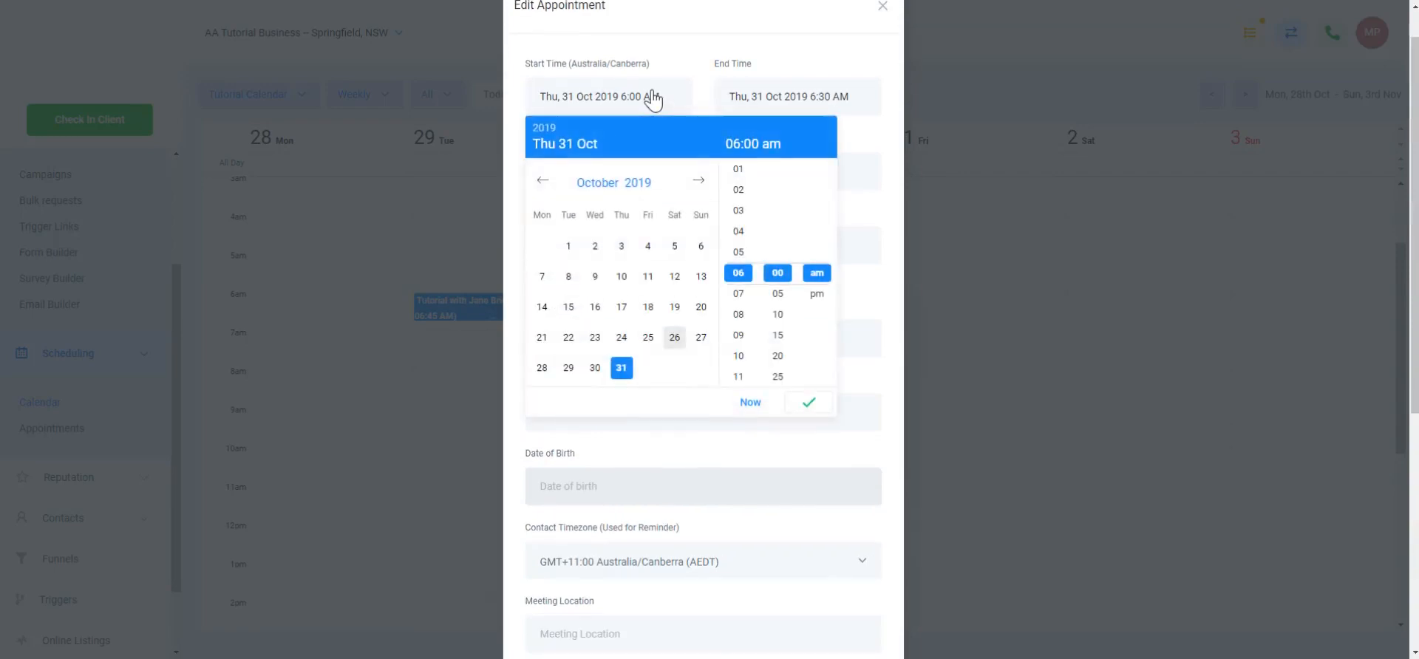
left_click(750, 357)
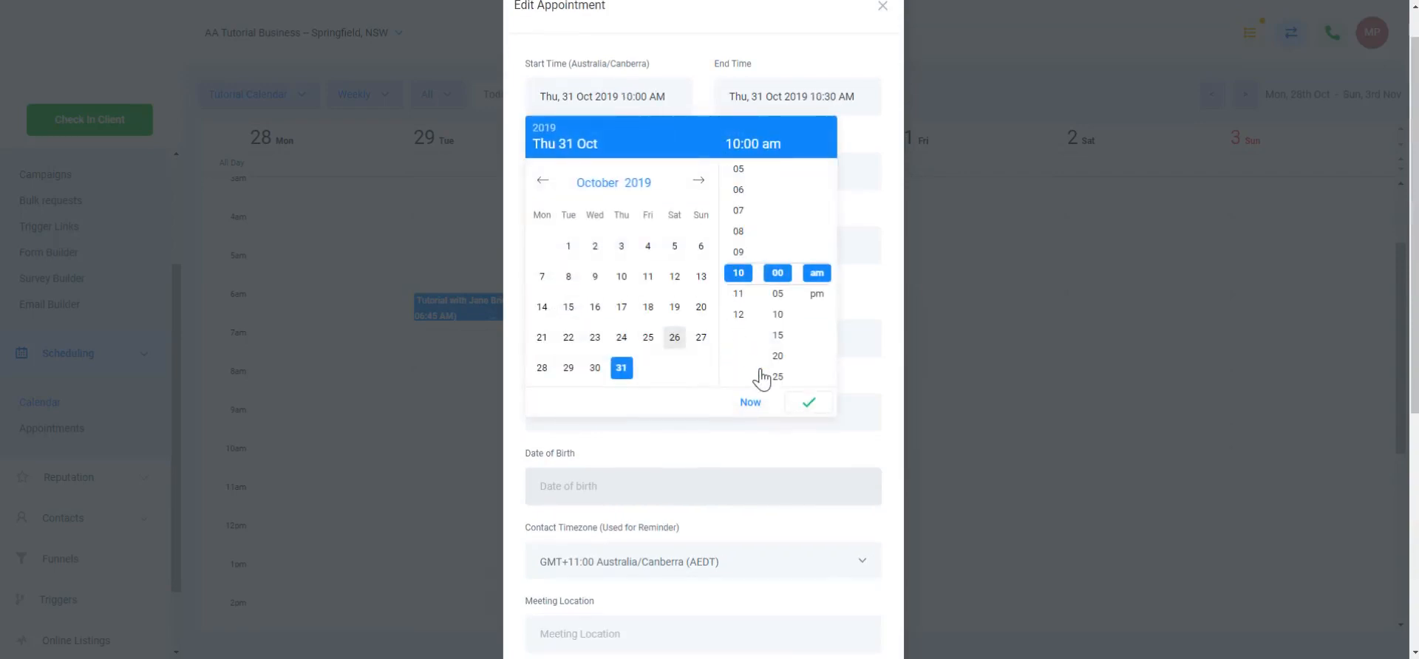
left_click(794, 405)
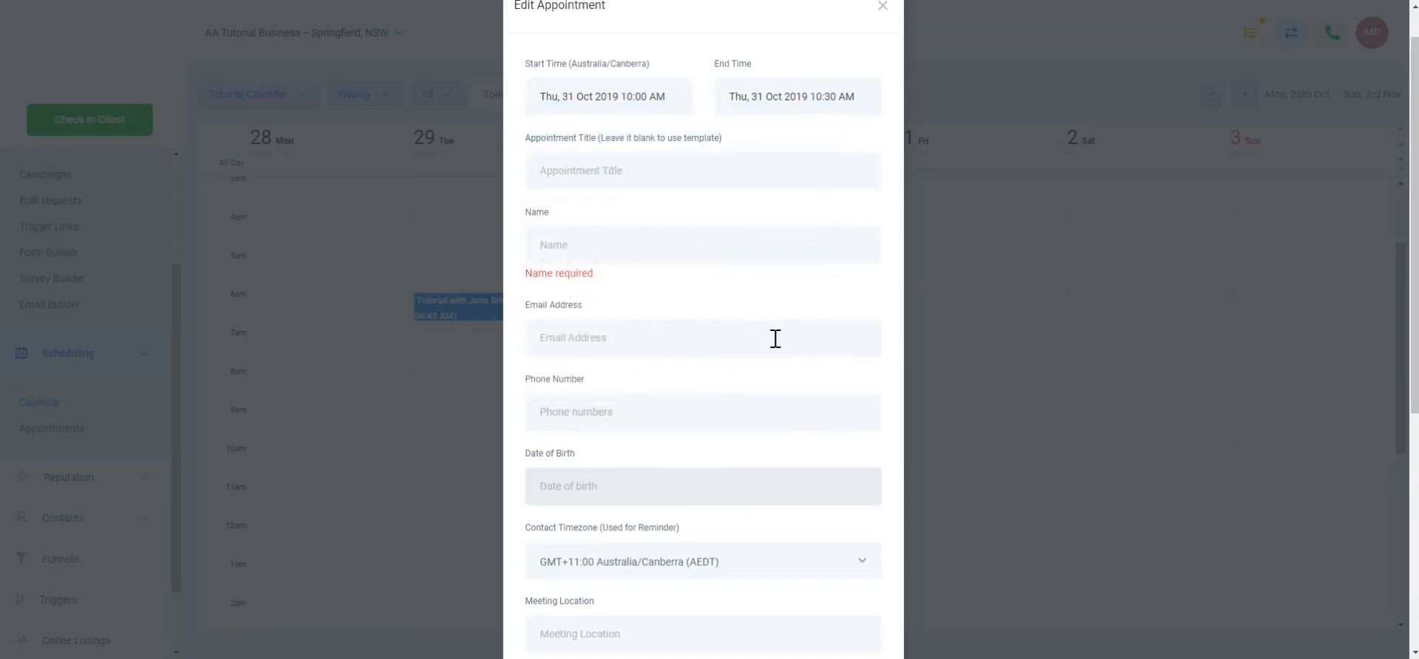
scroll(776, 338, "up", 1)
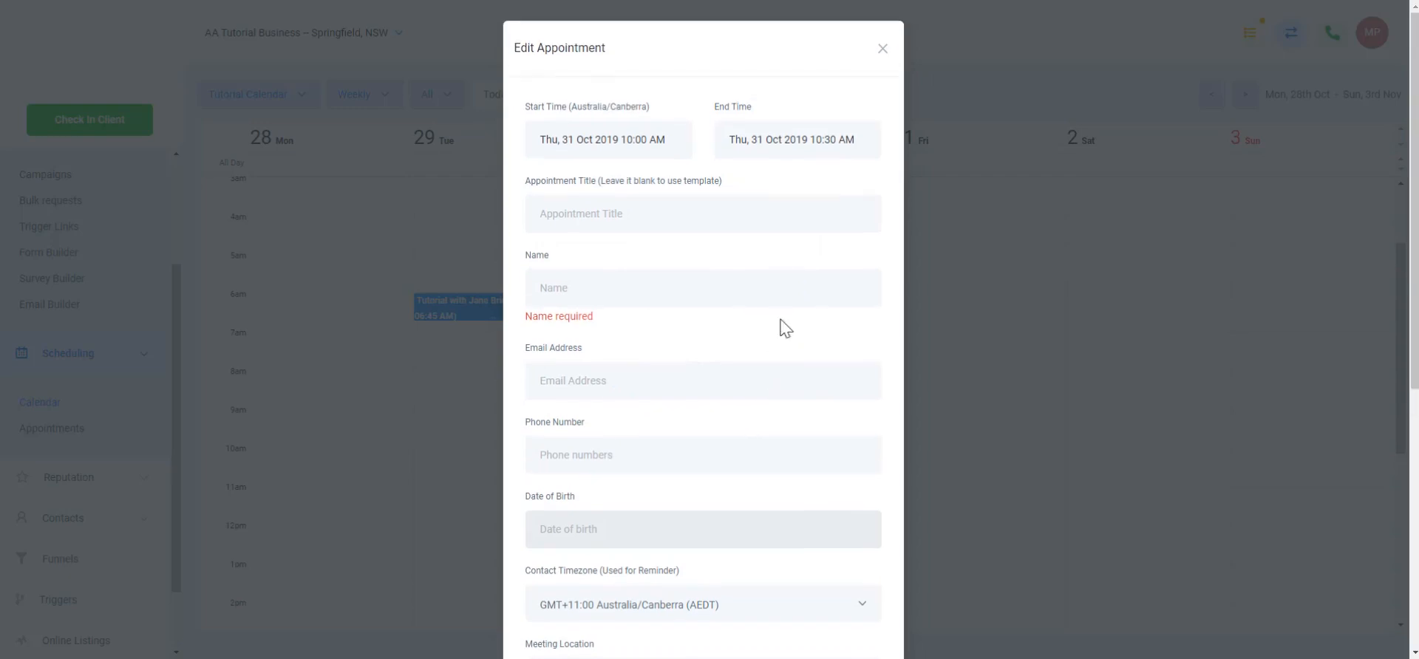
- Close the Thursday slot's details without saving and extend the slot's end to 9:00 AM on the calendar
left_click(882, 51)
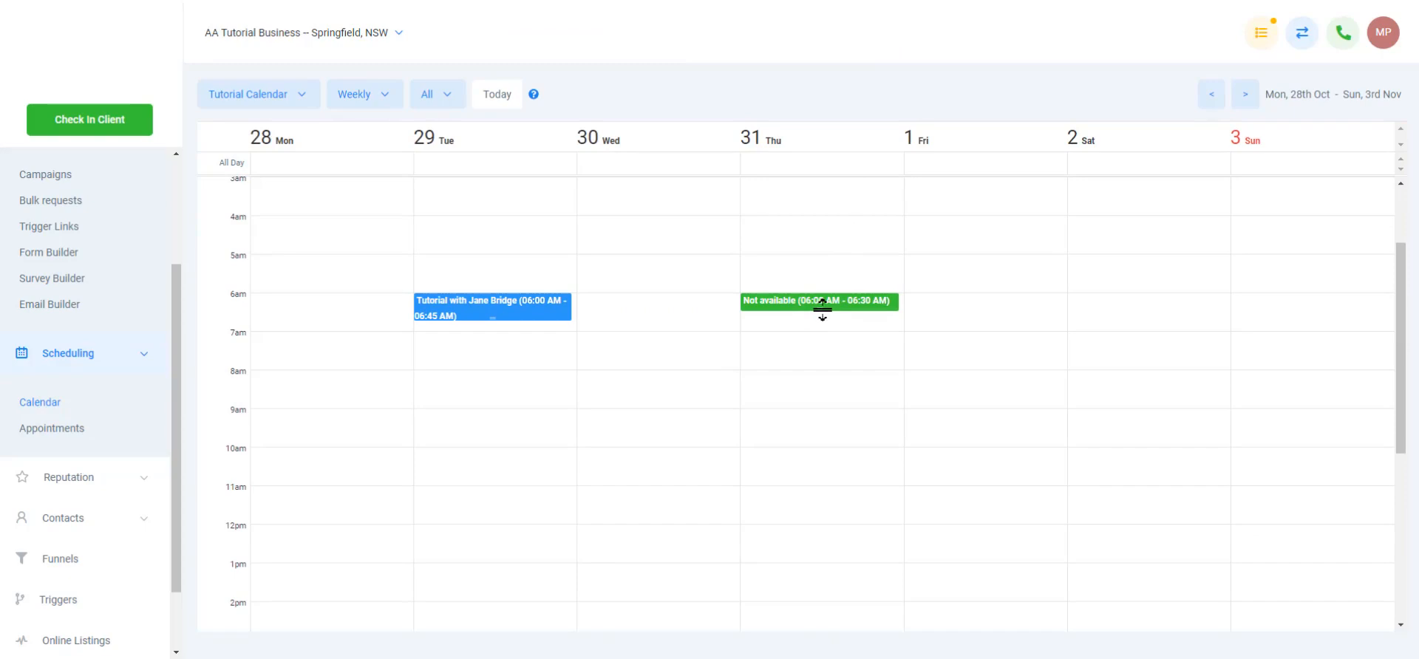
left_click_drag(822, 309, 837, 408)
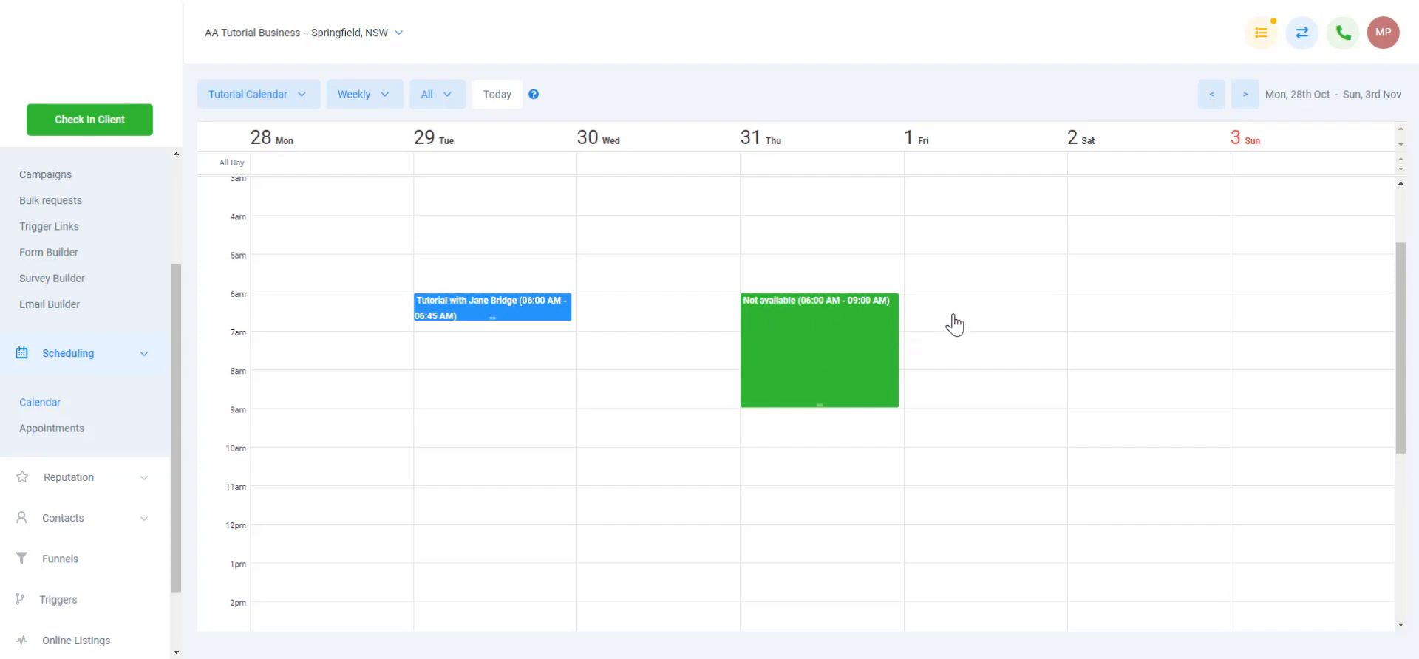
- Add a 6:00 AM slot on Friday 1 November 2019 and close its details without entering anything
left_click(972, 298)
left_click(973, 298)
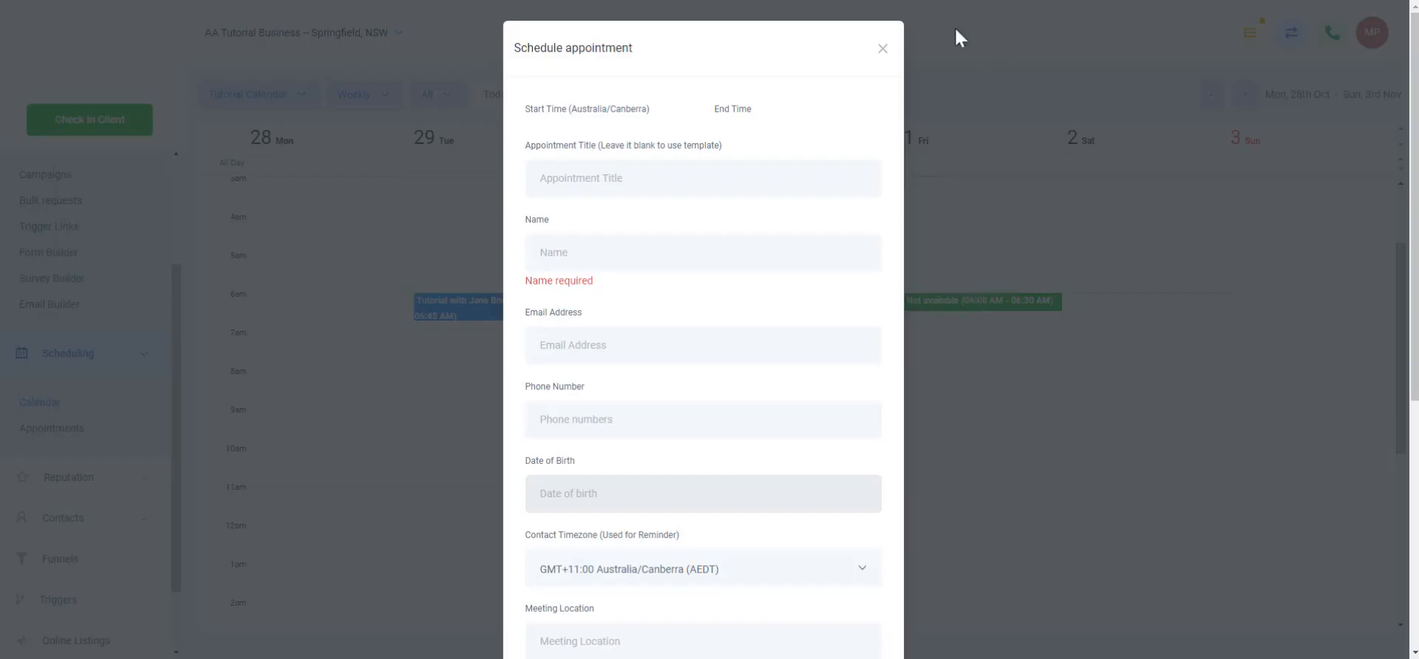
left_click(881, 51)
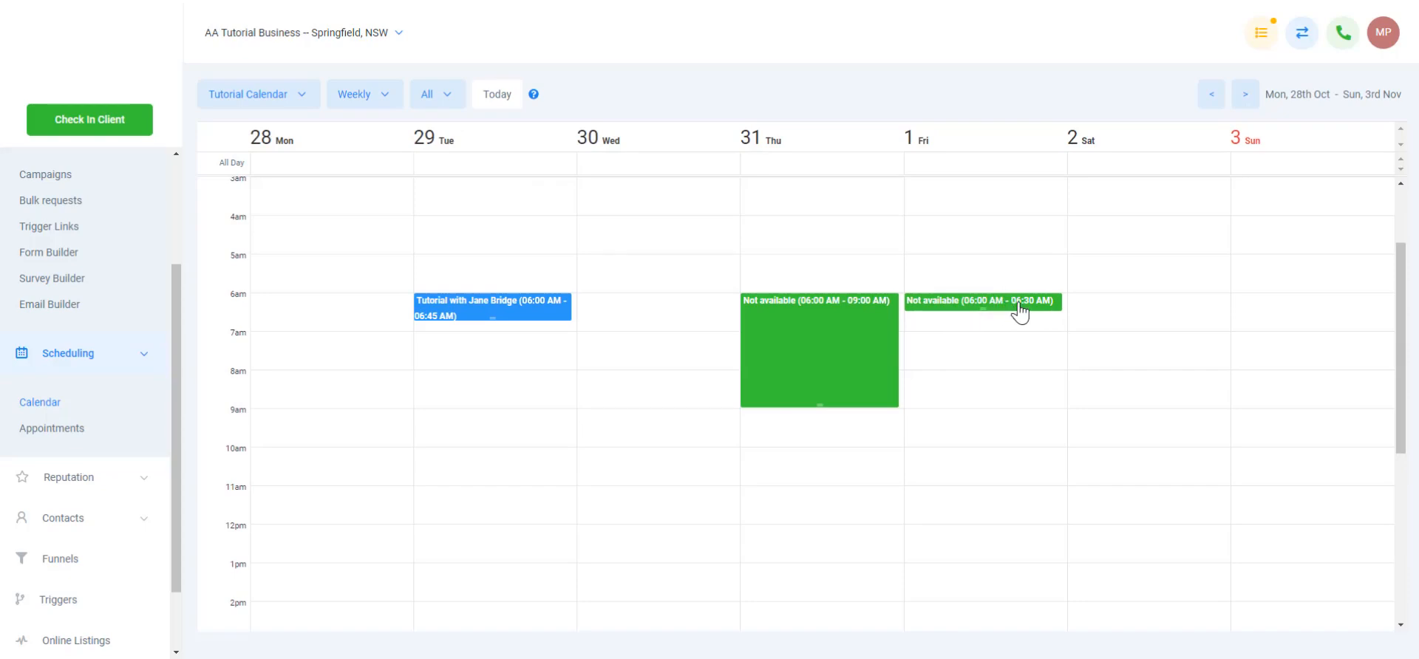
- Delete the 6:00 AM slot on Friday 1 November 2019
left_click(1021, 309)
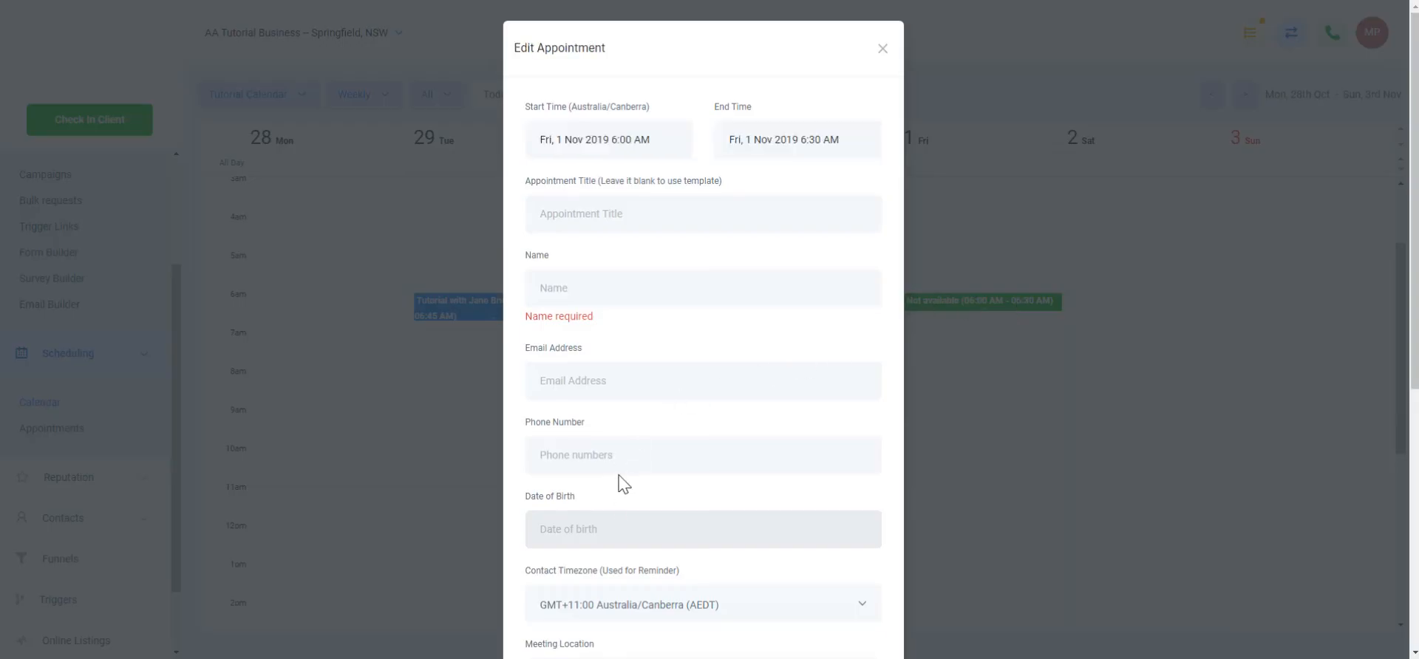
scroll(621, 482, "down", 6)
left_click(548, 605)
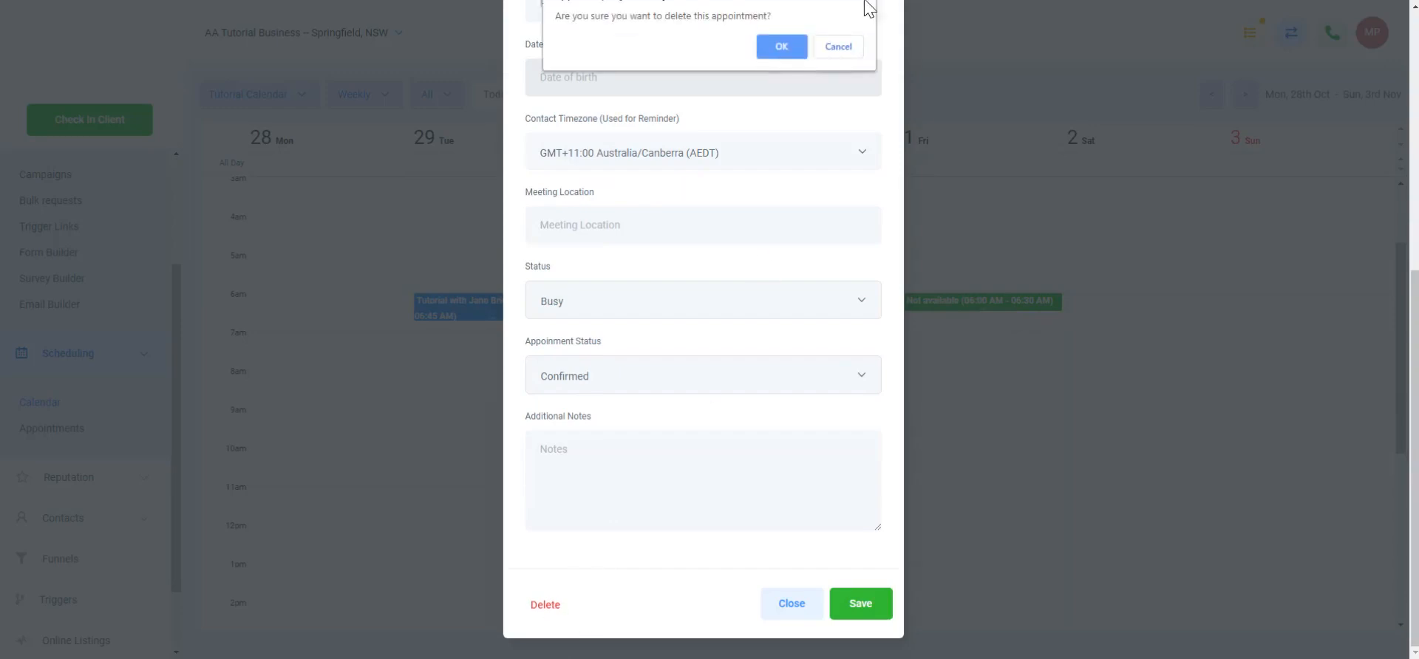
left_click(776, 47)
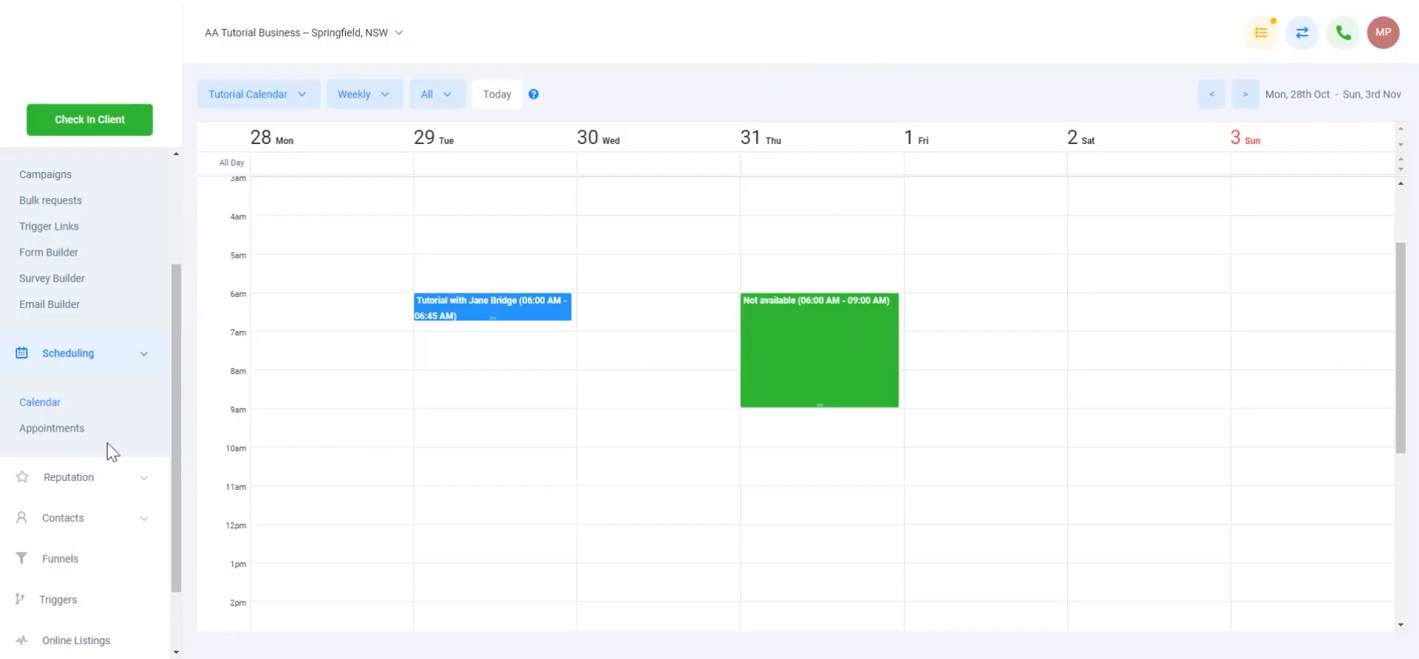
- Show the appointments list, check its calendar and status filter options, and sort it by Start Date Ascending From Today
left_click(70, 429)
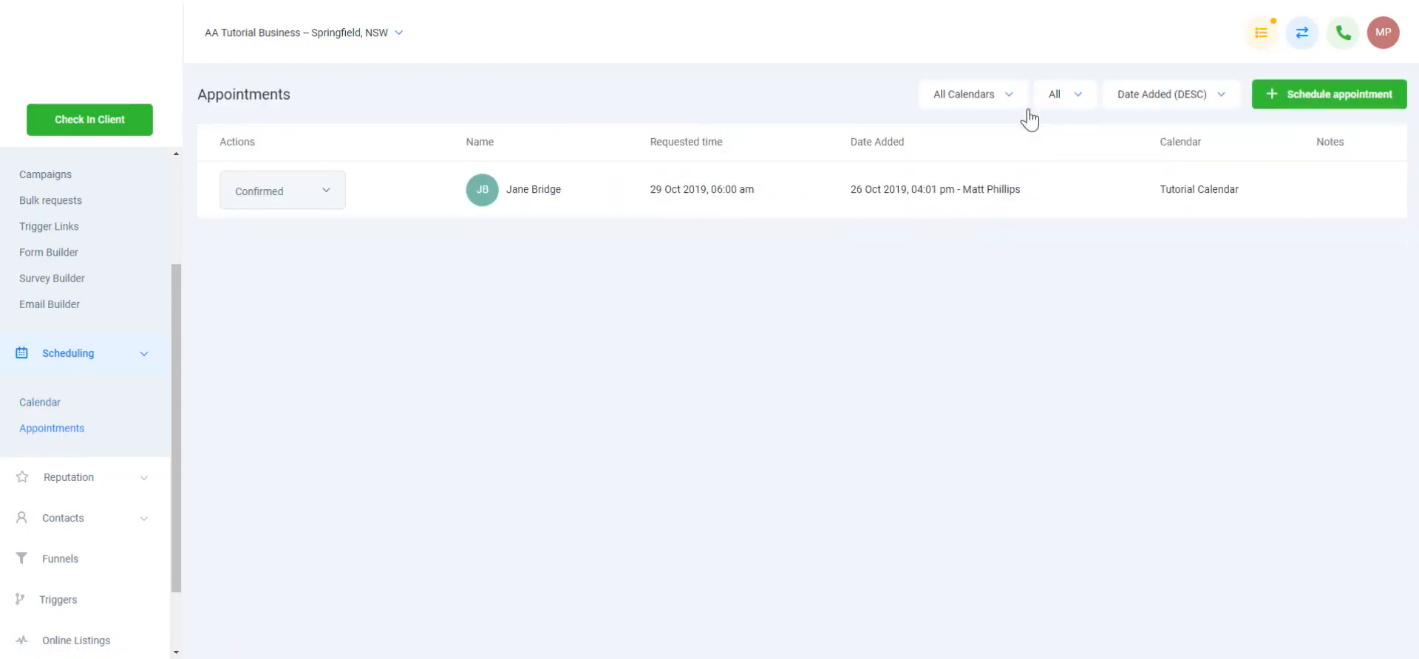
left_click(1000, 103)
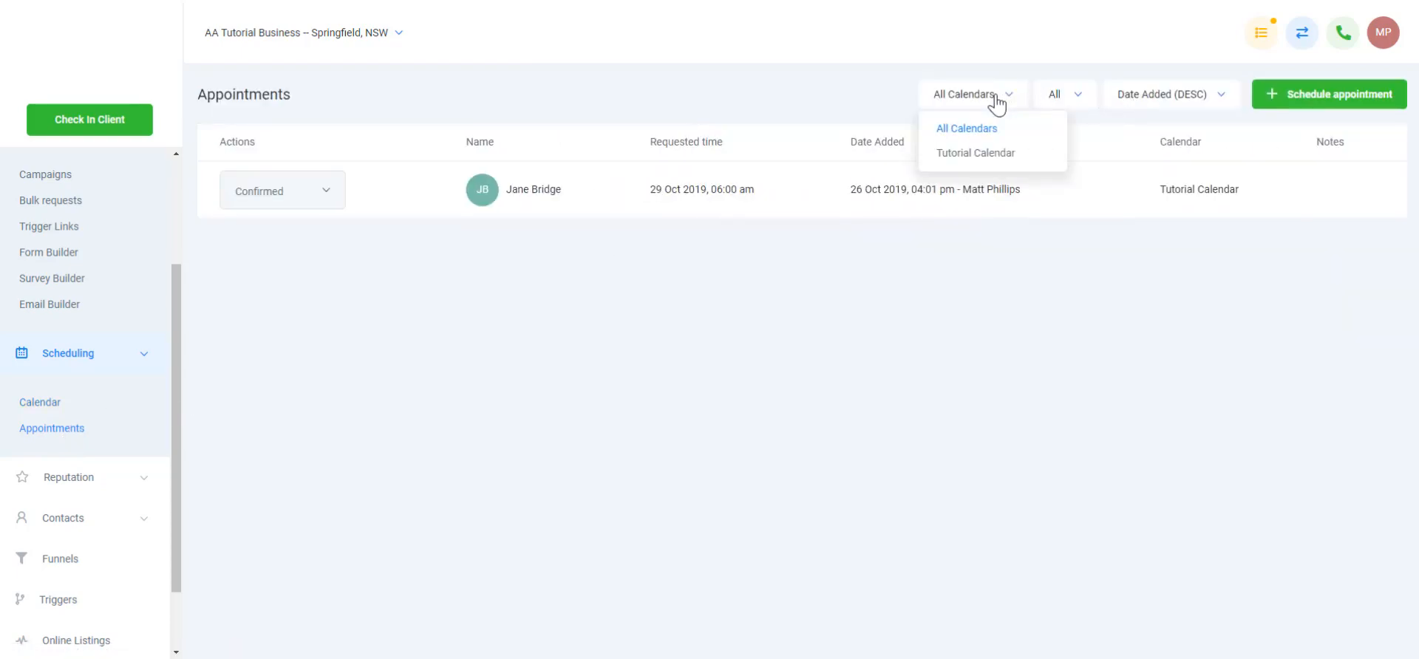
left_click(1073, 97)
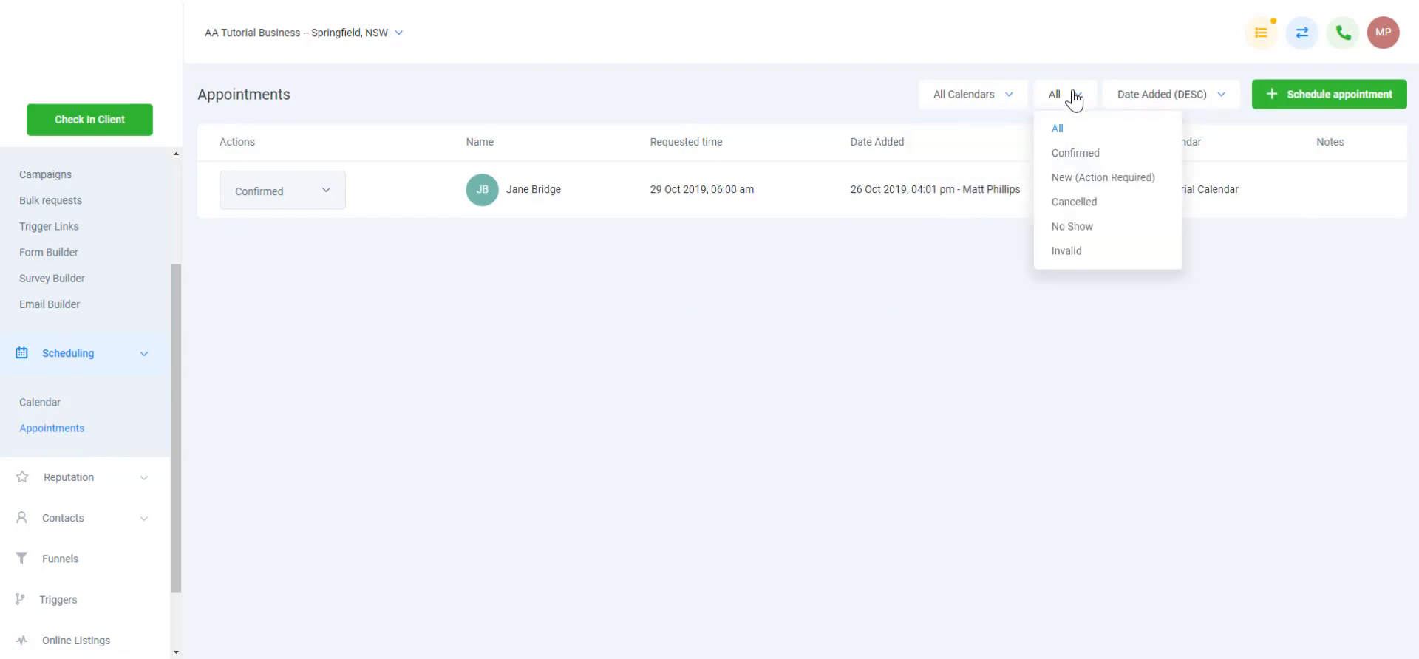
left_click(1172, 104)
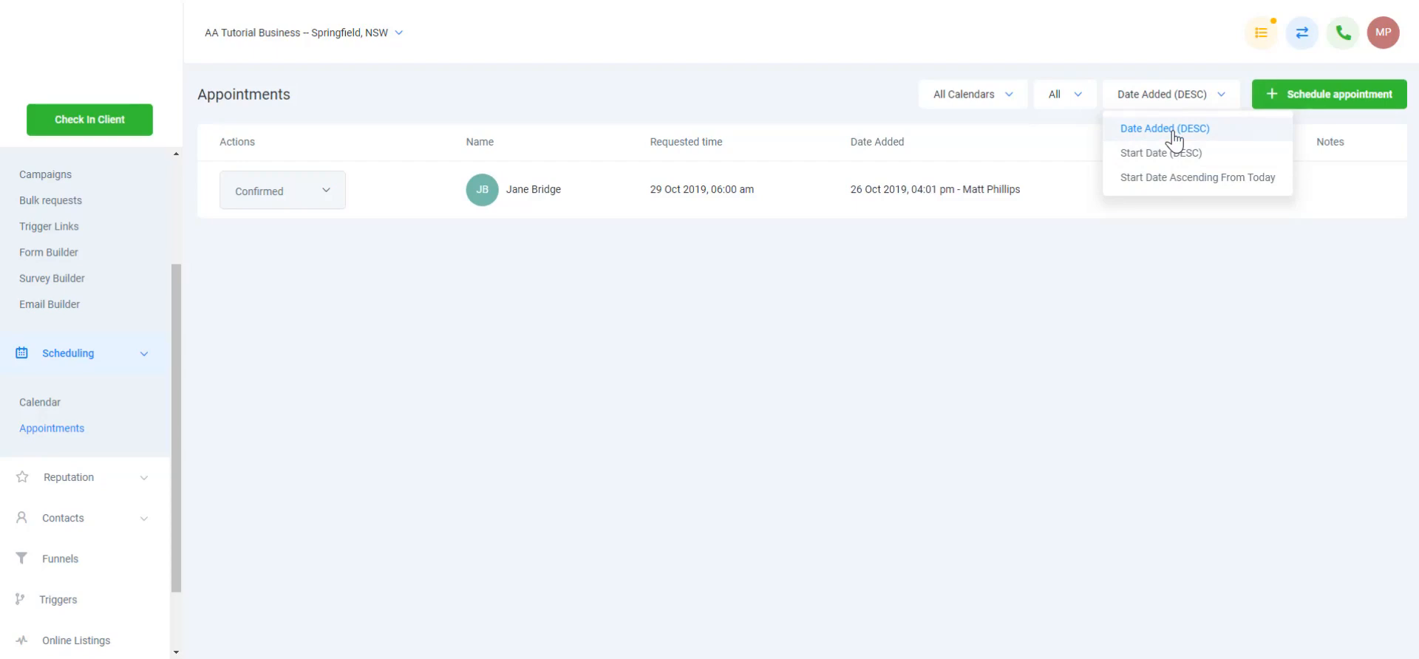
left_click(1174, 178)
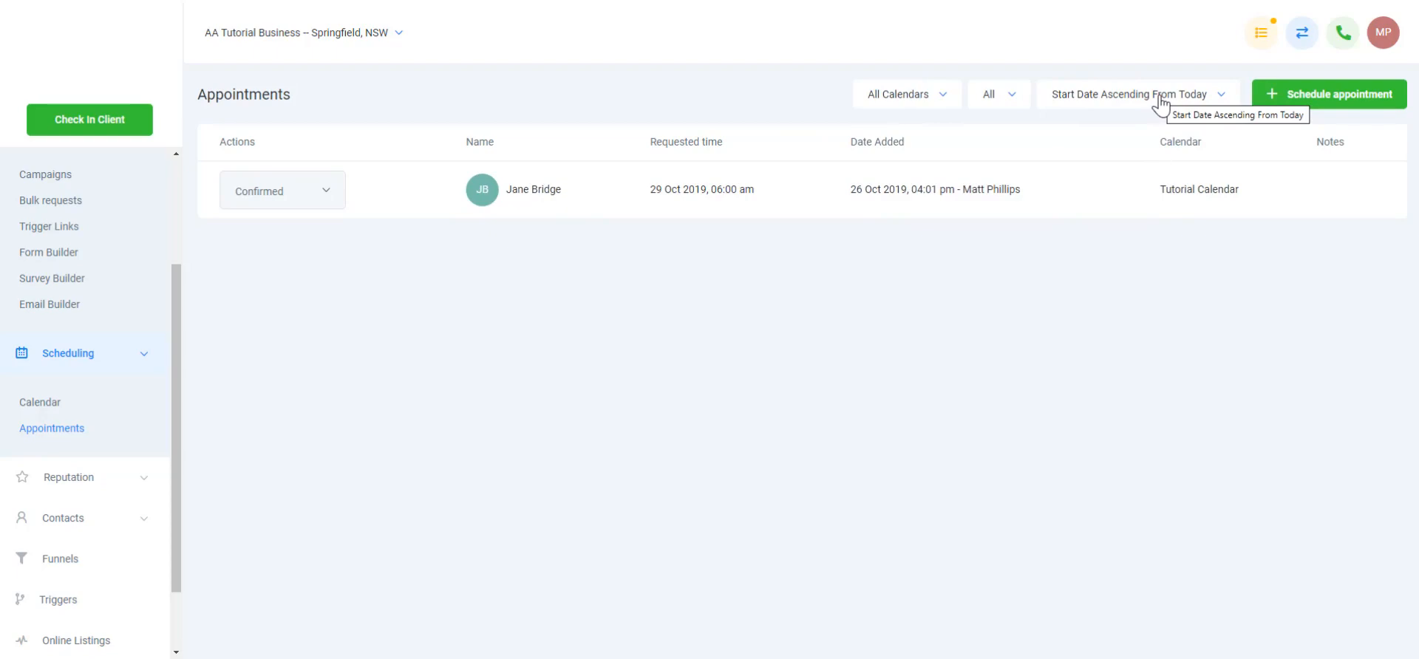
- Check which status actions are available for the contact's appointment, leaving its status as Confirmed
left_click(329, 194)
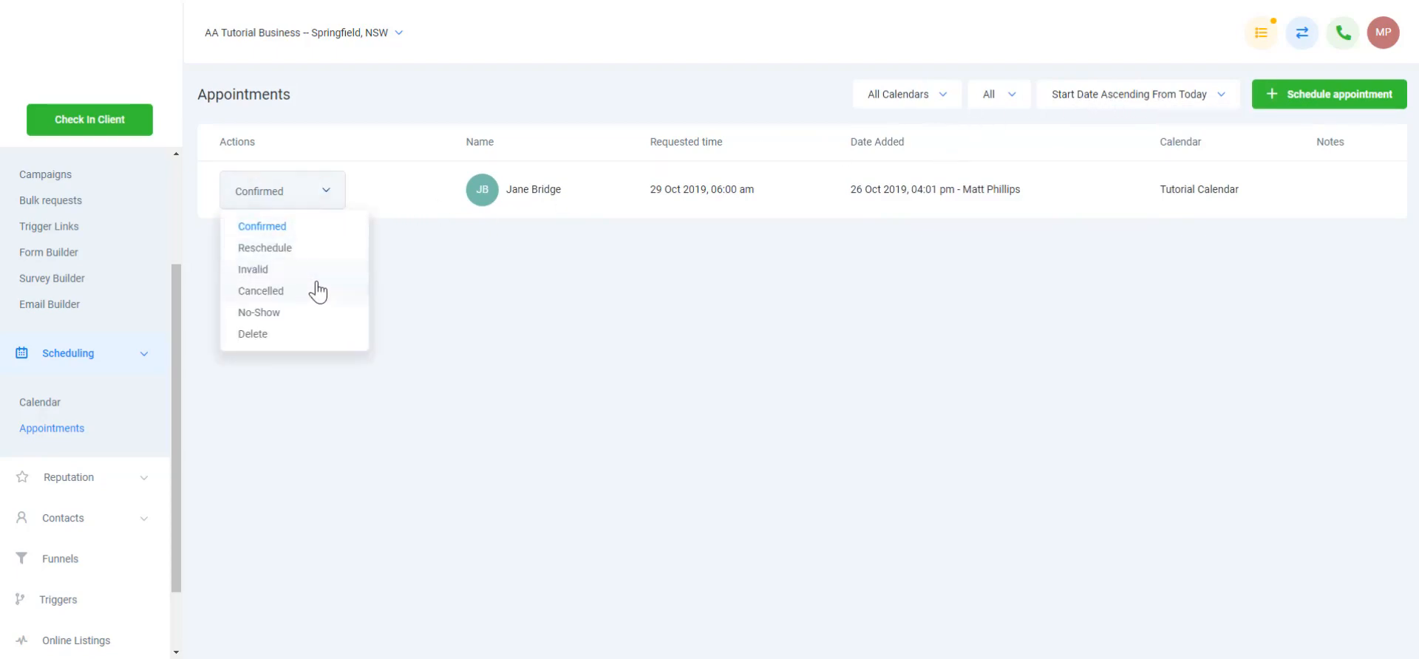
left_click(552, 303)
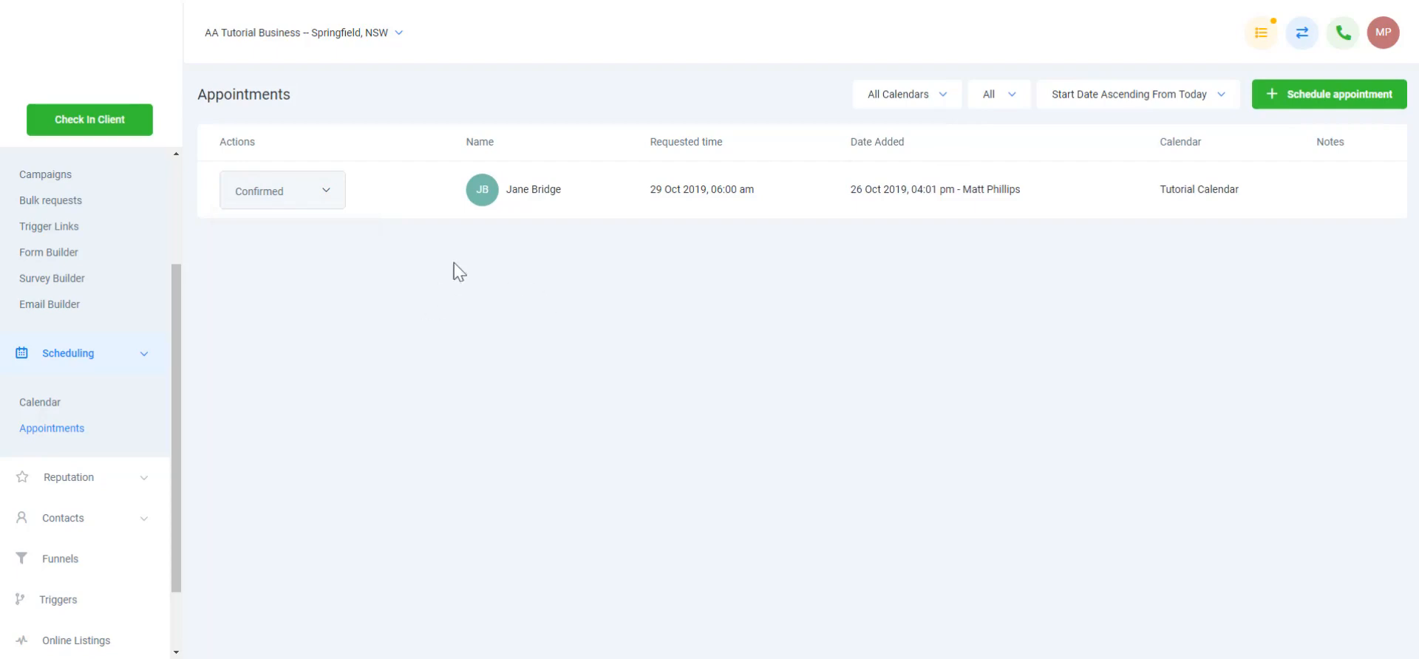